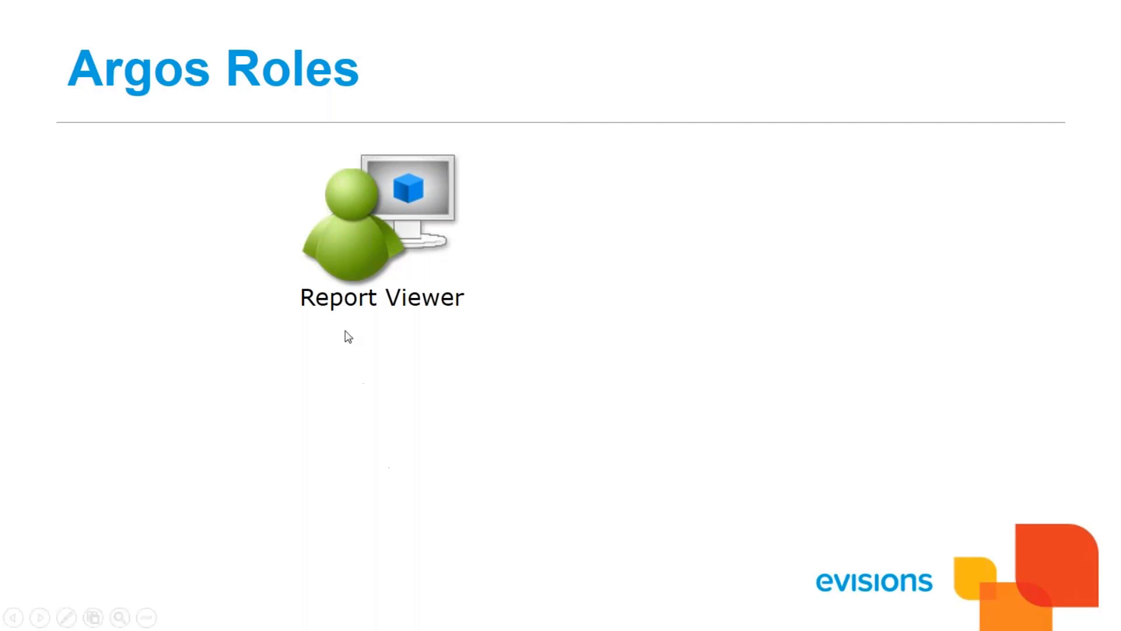
# Reveal the remaining roles on the Argos Roles slide, then go to the eLauncher sign-in page
pyautogui.click(245, 398)
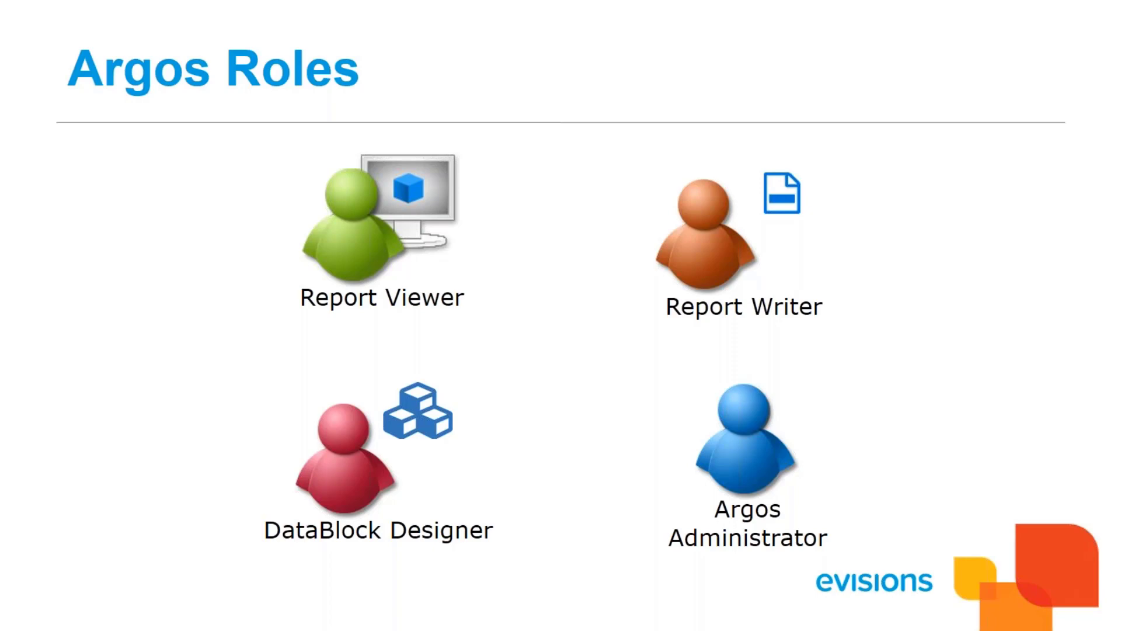
pyautogui.click(63, 491)
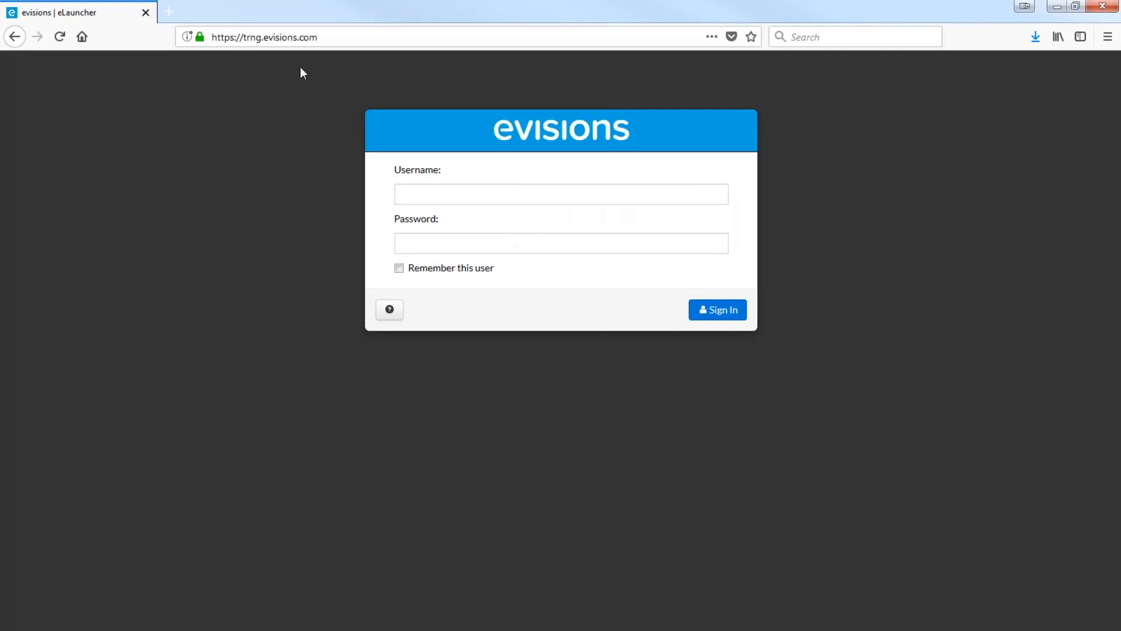
pyautogui.click(336, 36)
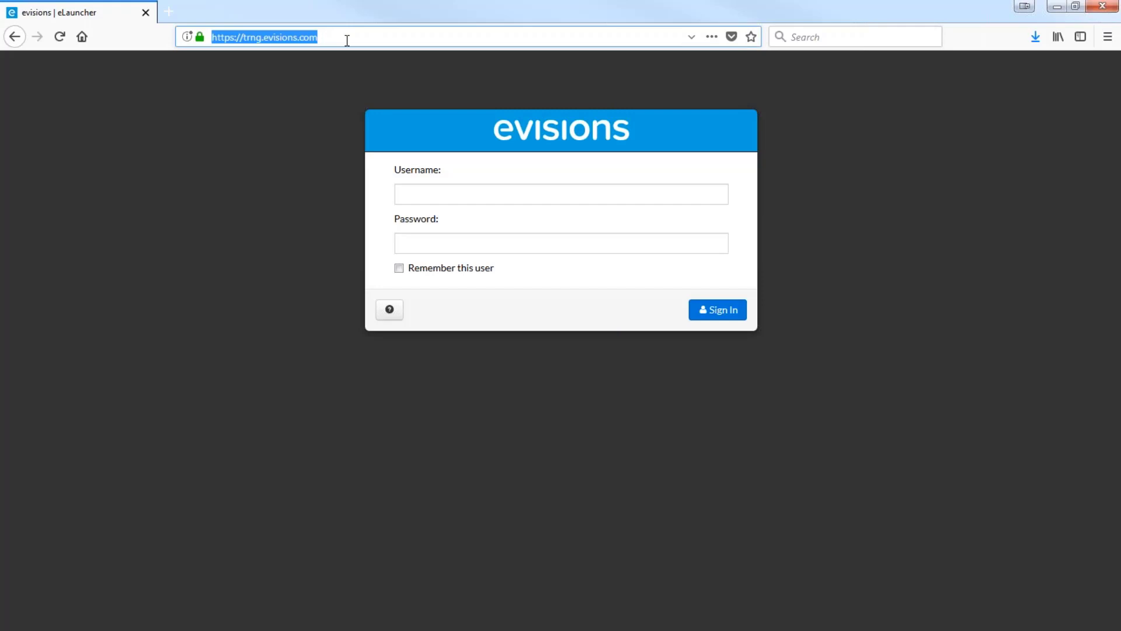
# Reload the eLauncher login page and sign in with the viewer account's username and password
pyautogui.click(347, 40)
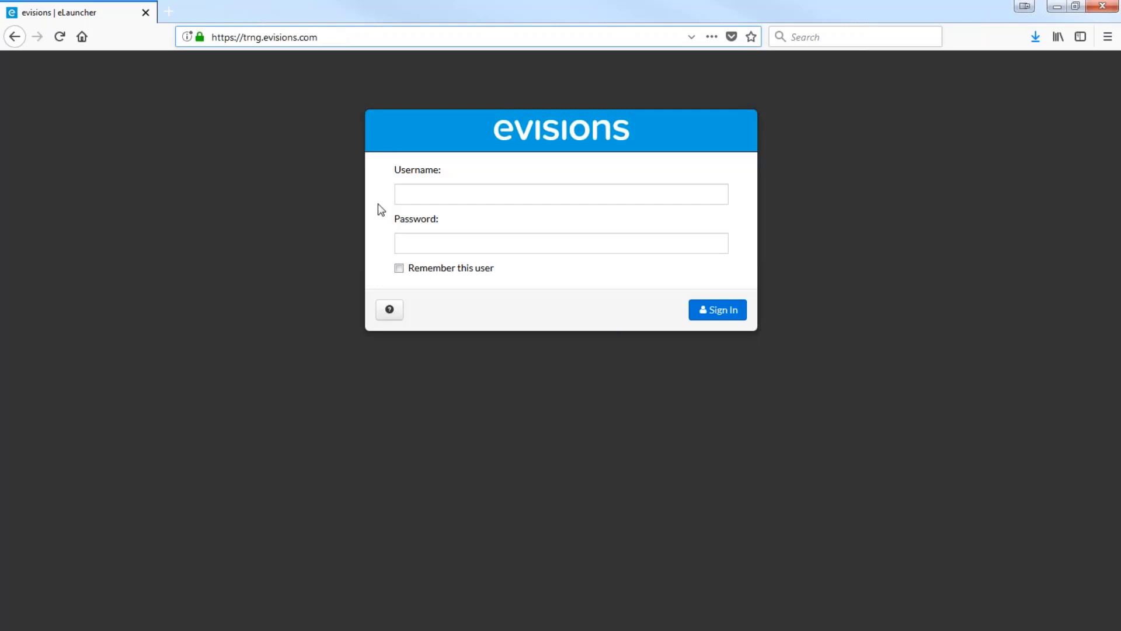
pyautogui.click(423, 193)
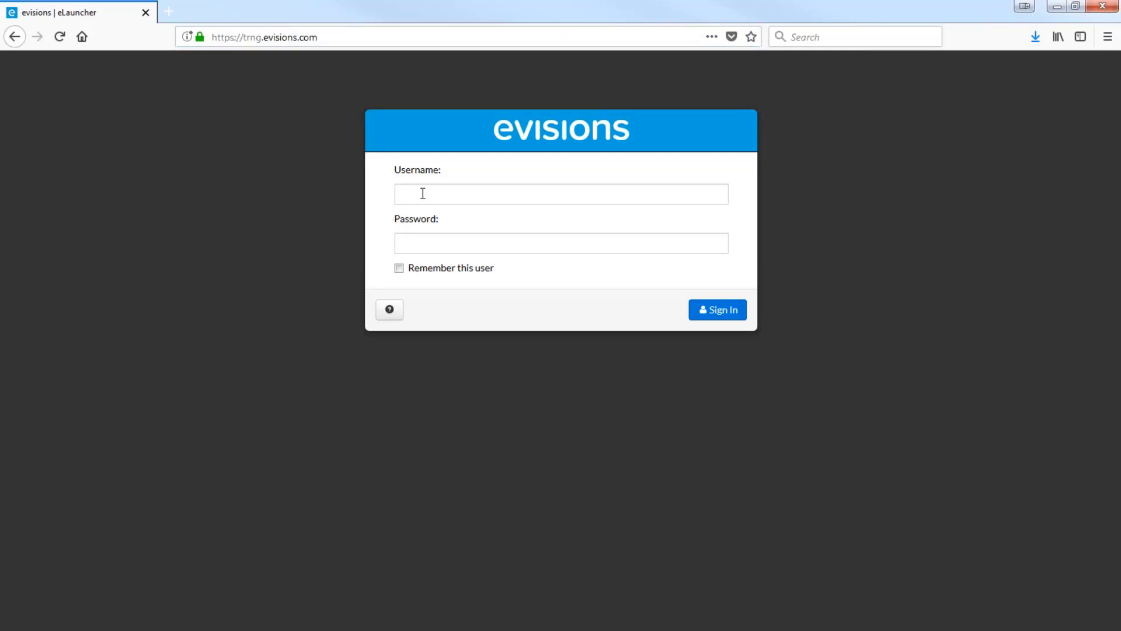
pyautogui.hotkey('alt', 'Left')
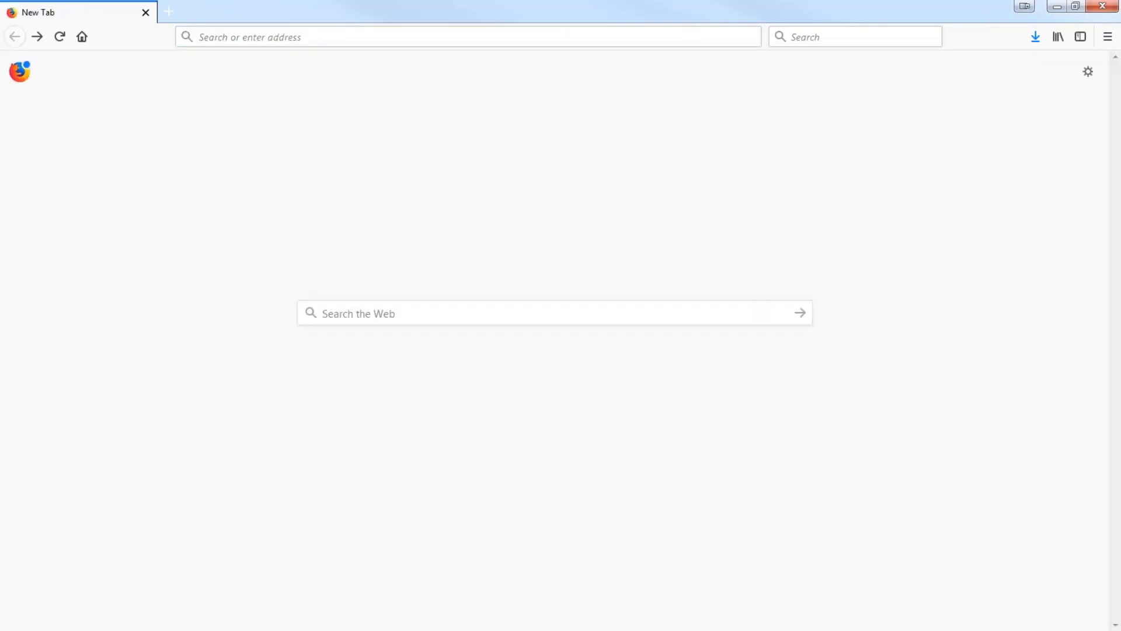
pyautogui.hotkey('alt', 'Right')
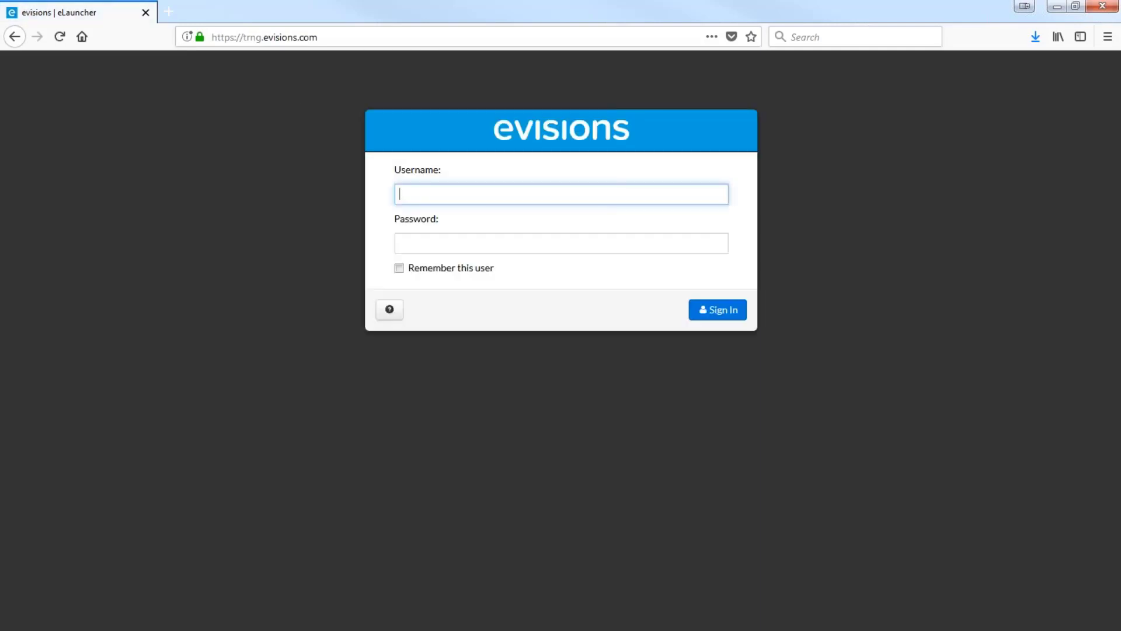
pyautogui.write('vier')
pyautogui.write('wer')
pyautogui.press('Tab')
pyautogui.write('•••••••')
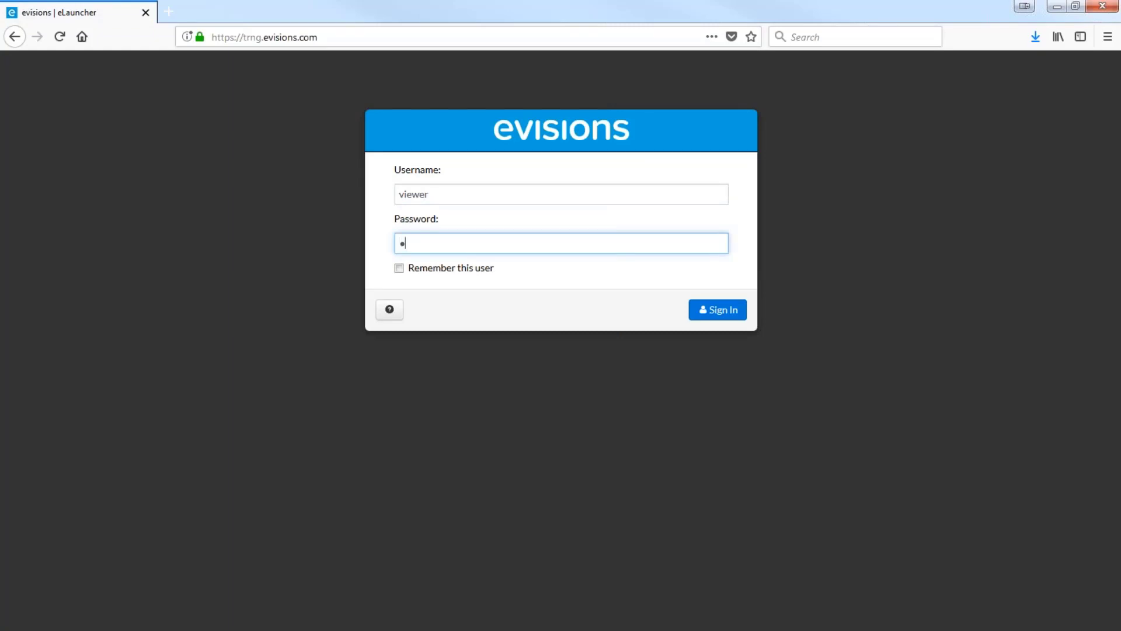
pyautogui.write('•')
pyautogui.press('Return')
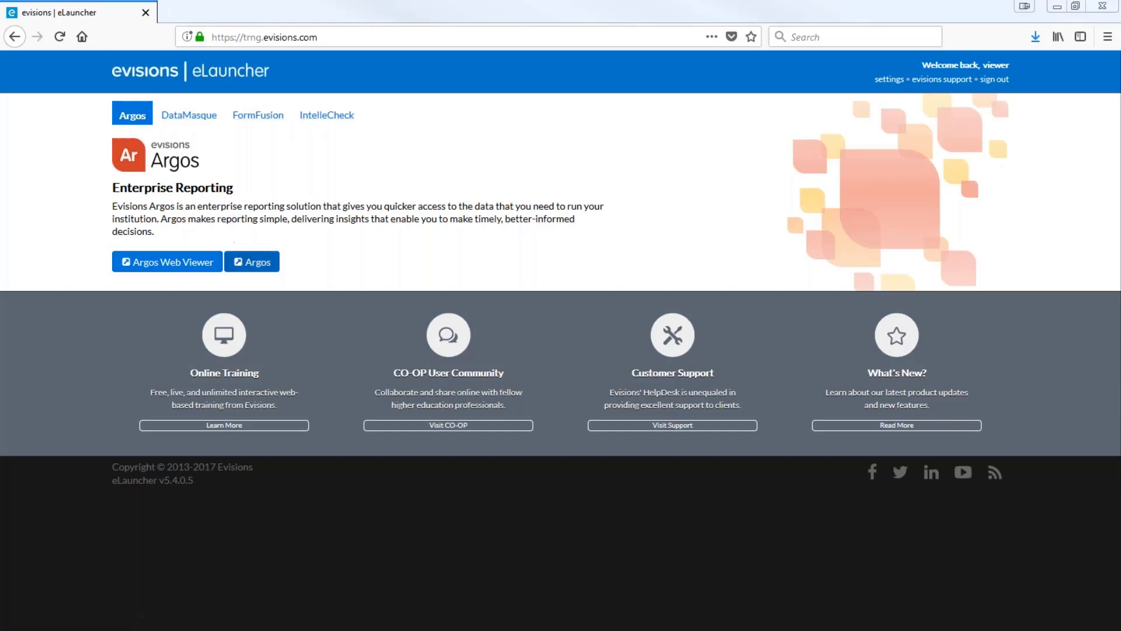
# Launch Argos from eLauncher, opening on the Webinar Training Report Viewer folder
pyautogui.click(237, 262)
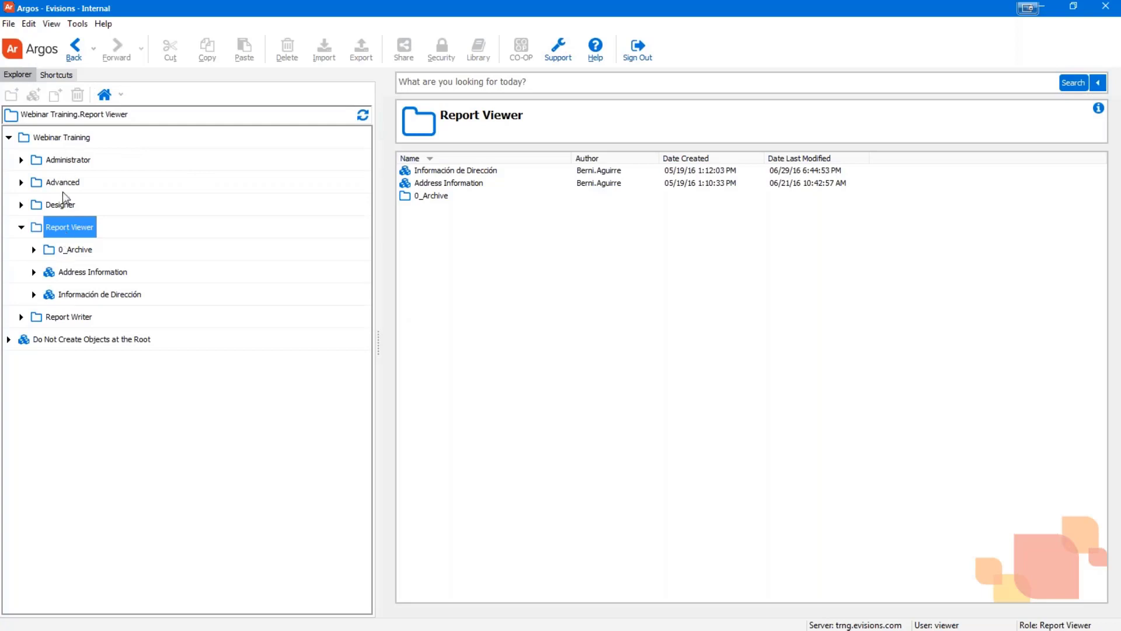
pyautogui.click(56, 76)
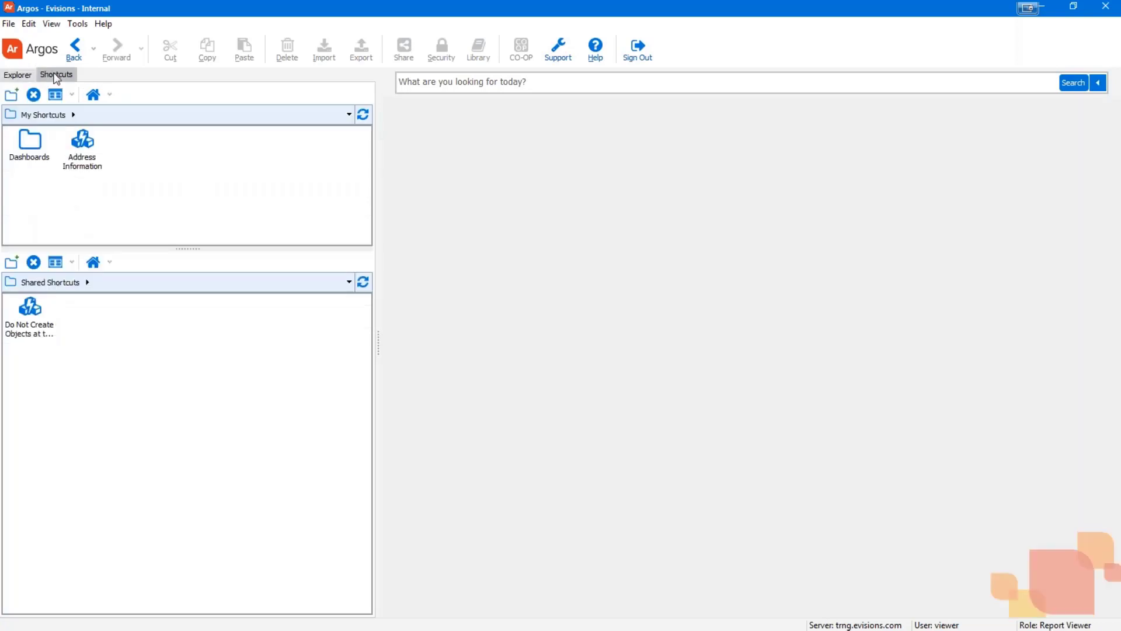
pyautogui.click(24, 75)
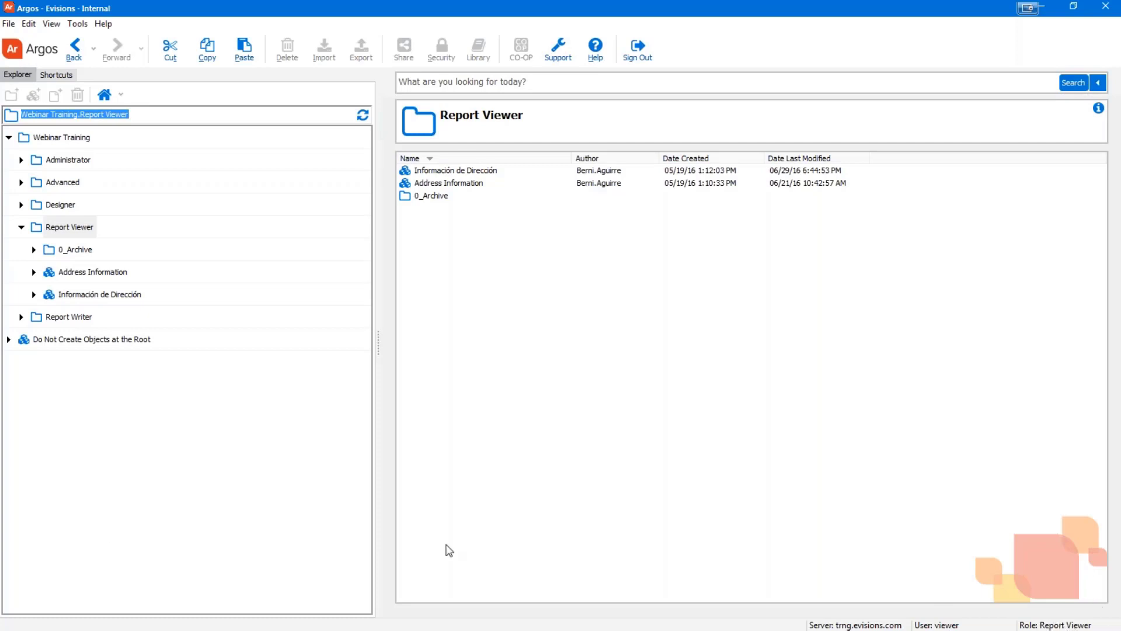
pyautogui.click(1, 520)
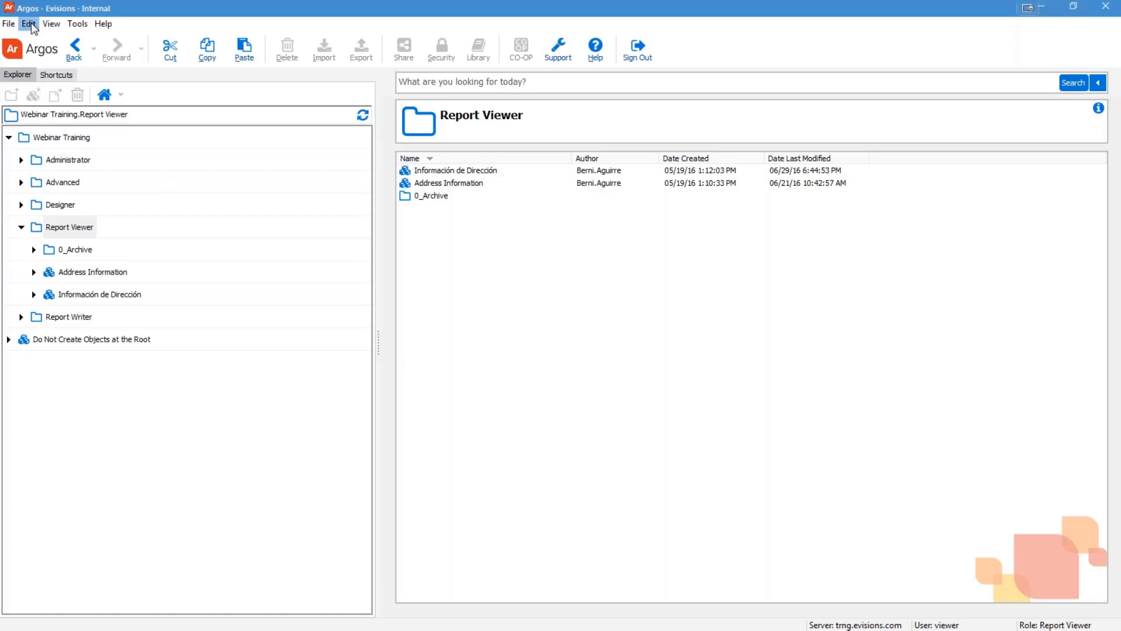
pyautogui.click(82, 25)
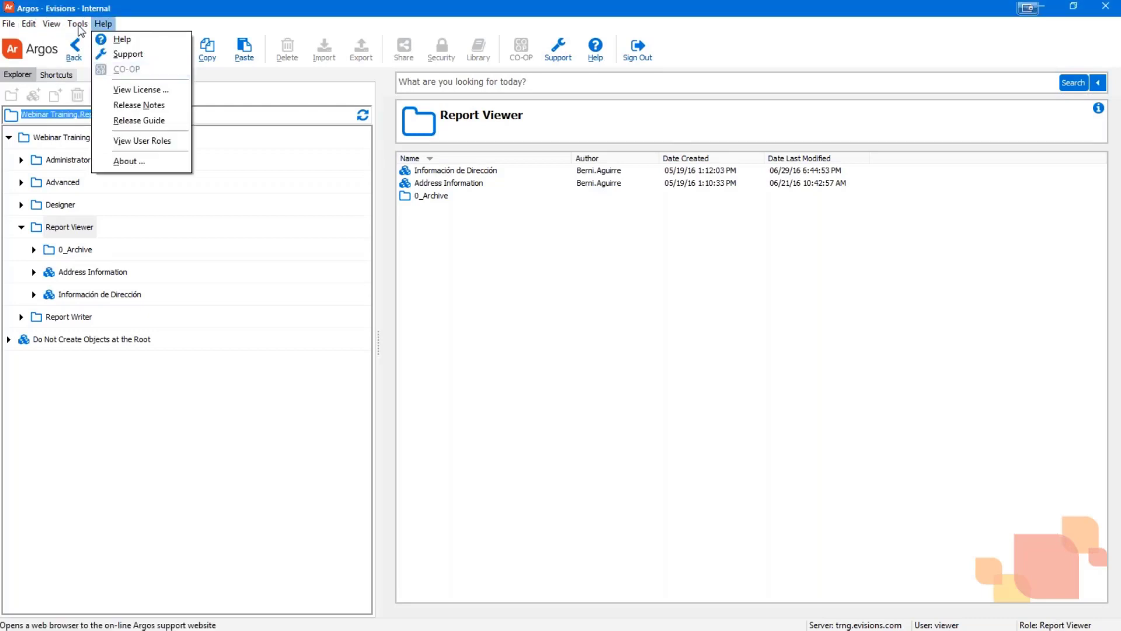
pyautogui.moveTo(78, 25)
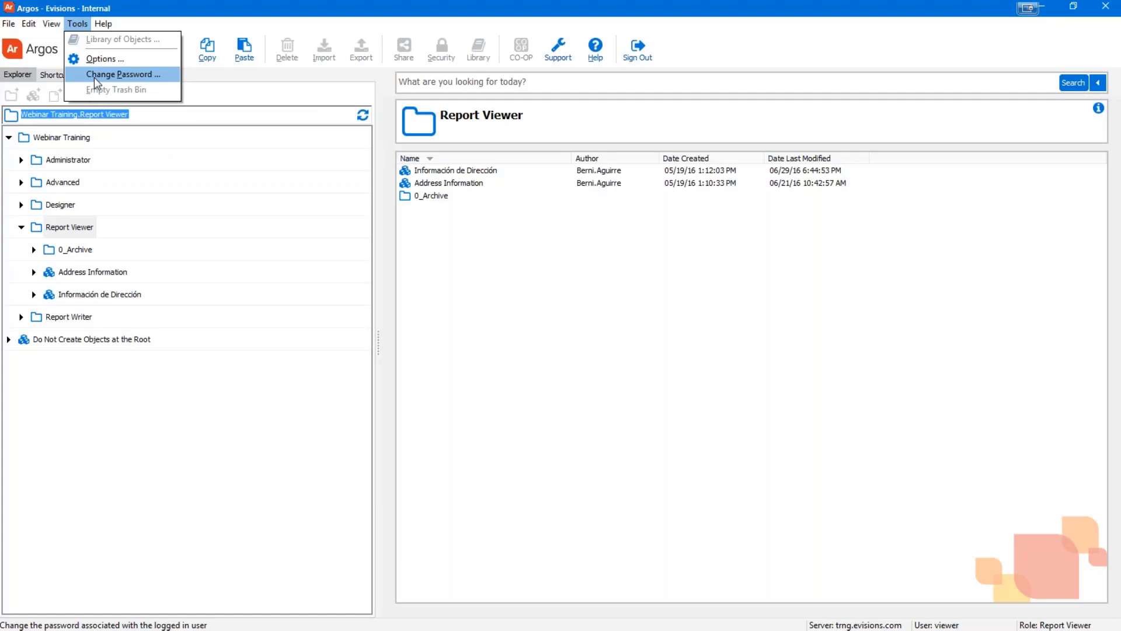
pyautogui.click(578, 356)
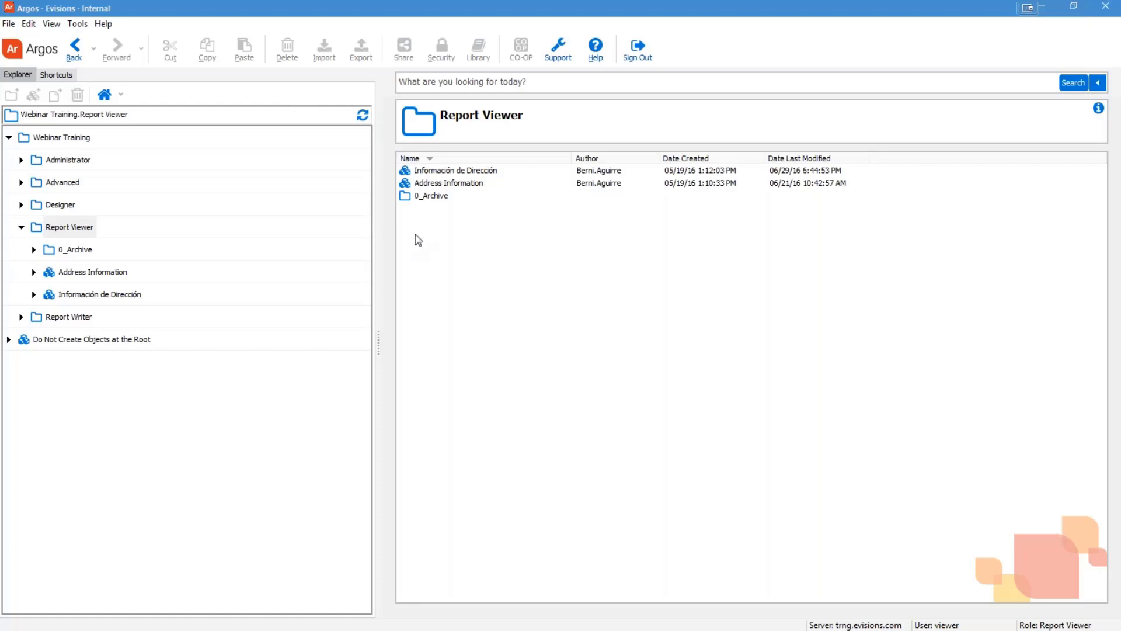
# View the Argos help introduction, show the Root Folder contents, and open Explorer Tree help with F1
pyautogui.click(597, 61)
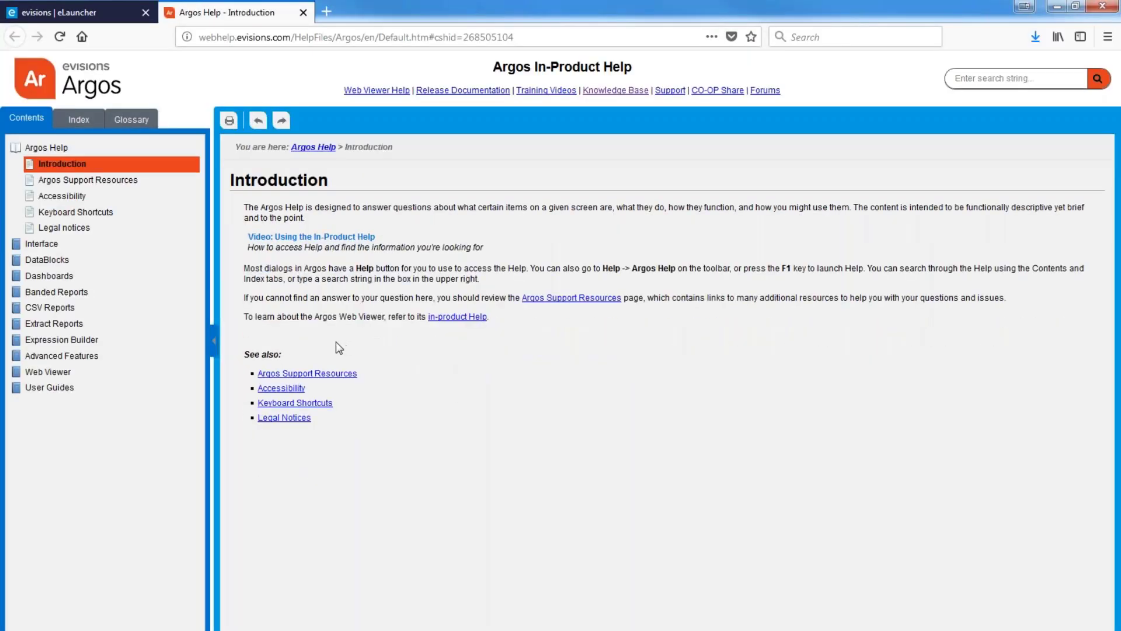
pyautogui.click(1056, 6)
pyautogui.click(360, 430)
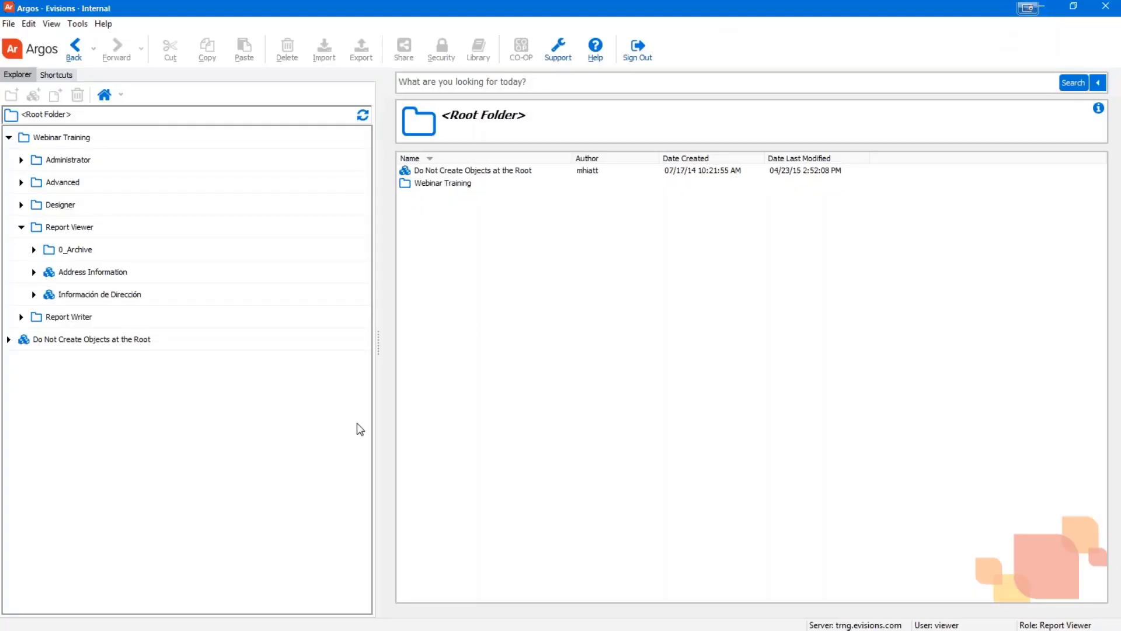
pyautogui.press('F1')
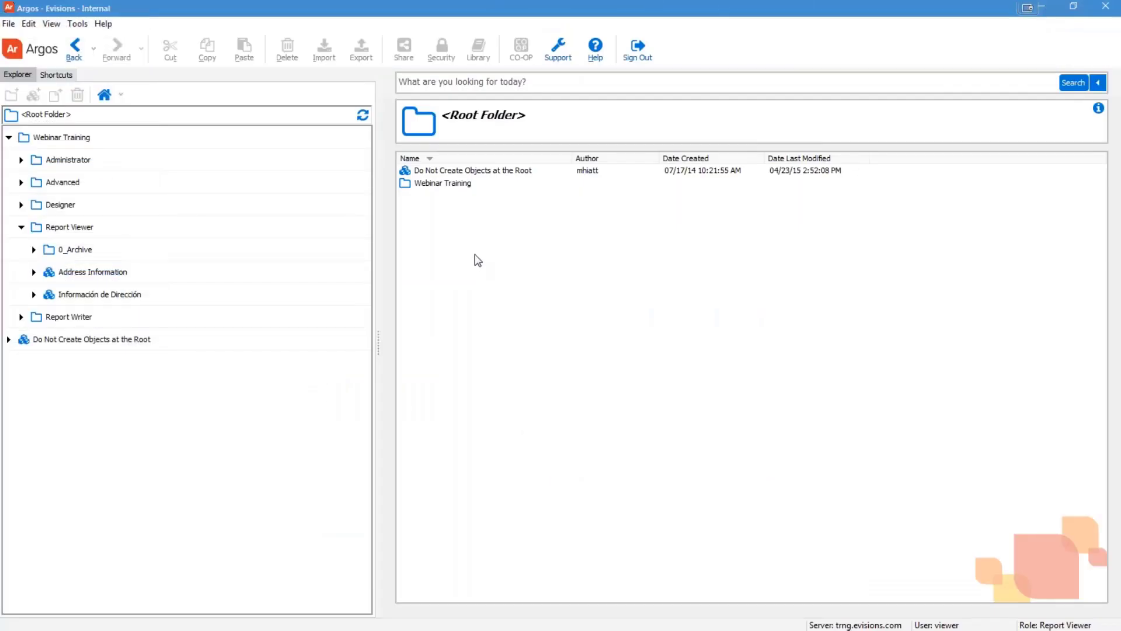
pyautogui.click(558, 58)
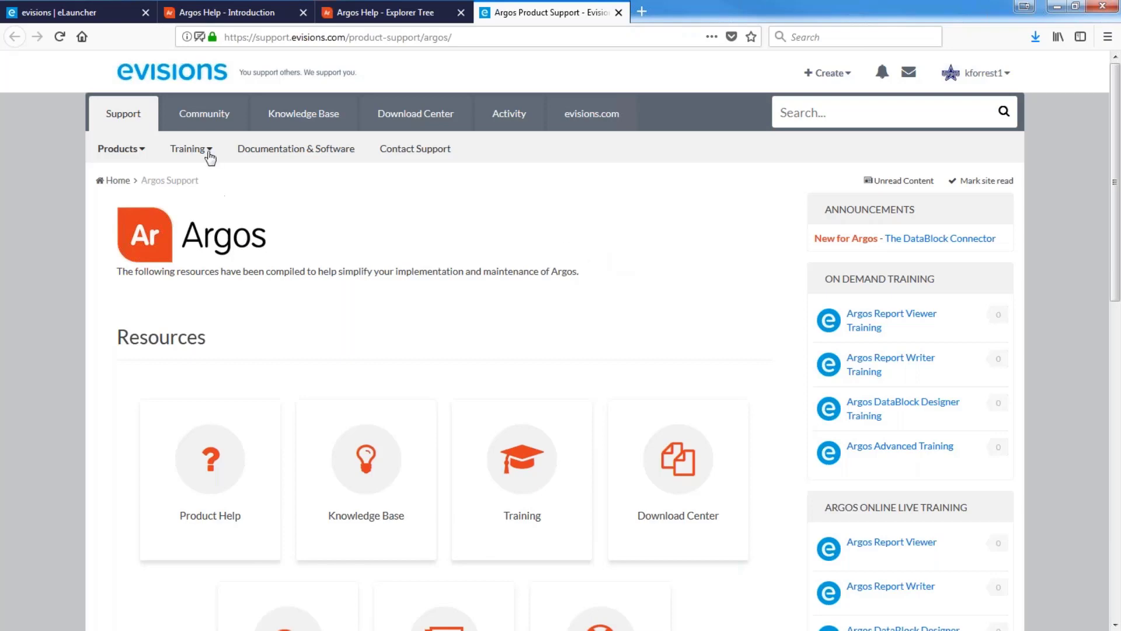
pyautogui.click(208, 153)
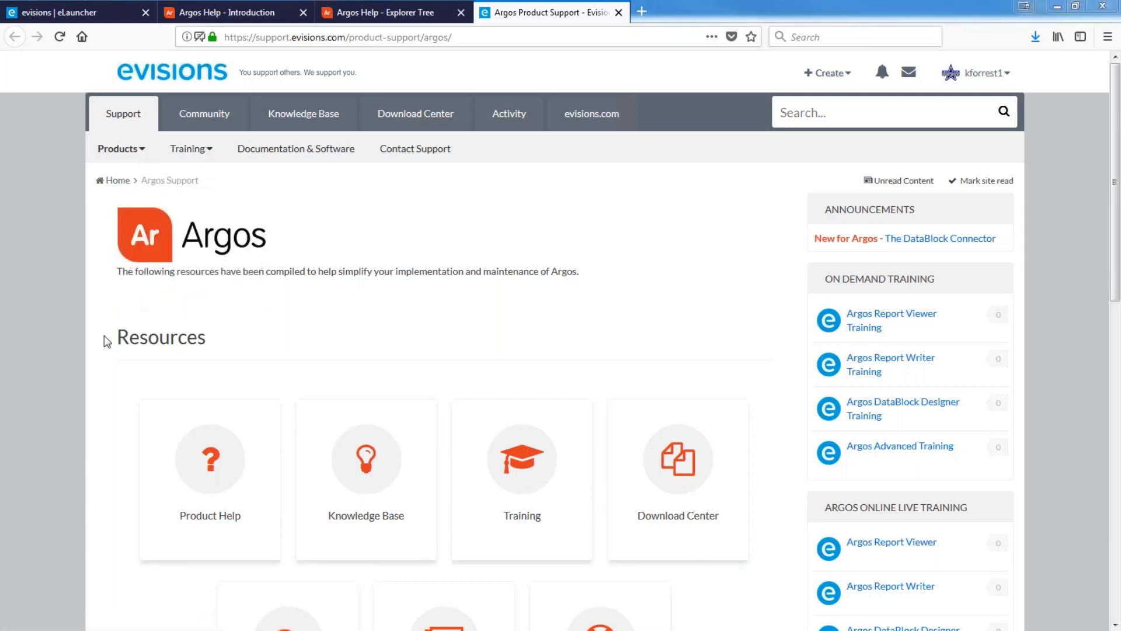
pyautogui.click(402, 317)
pyautogui.scroll(-1, 398, 323)
pyautogui.scroll(-10, 397, 323)
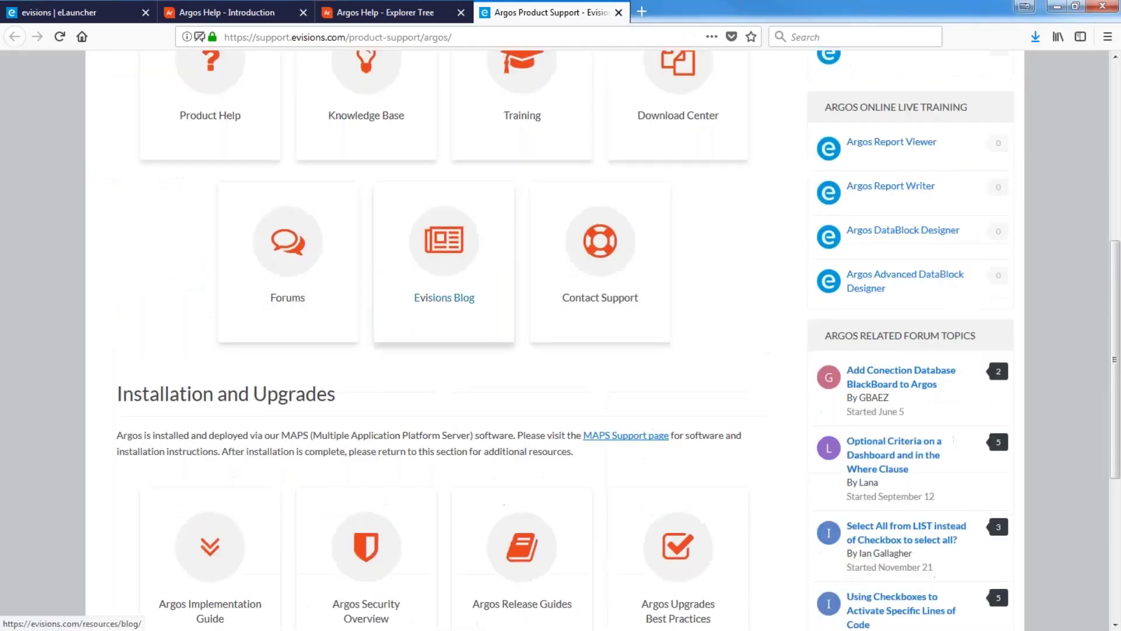
pyautogui.scroll(-1, 308, 86)
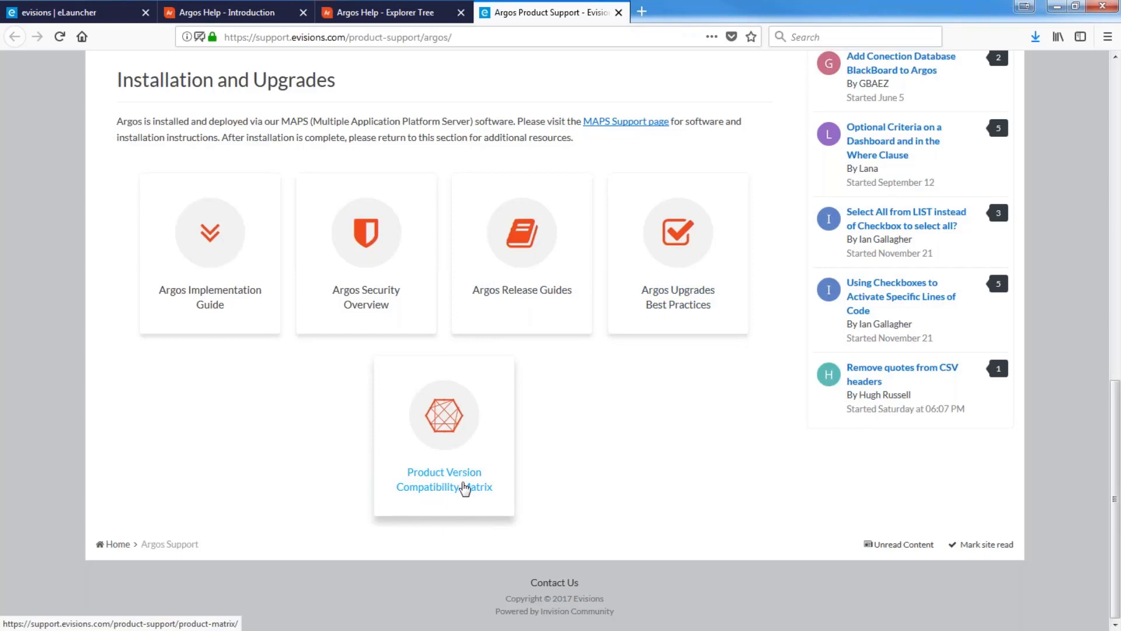
pyautogui.scroll(10, 465, 488)
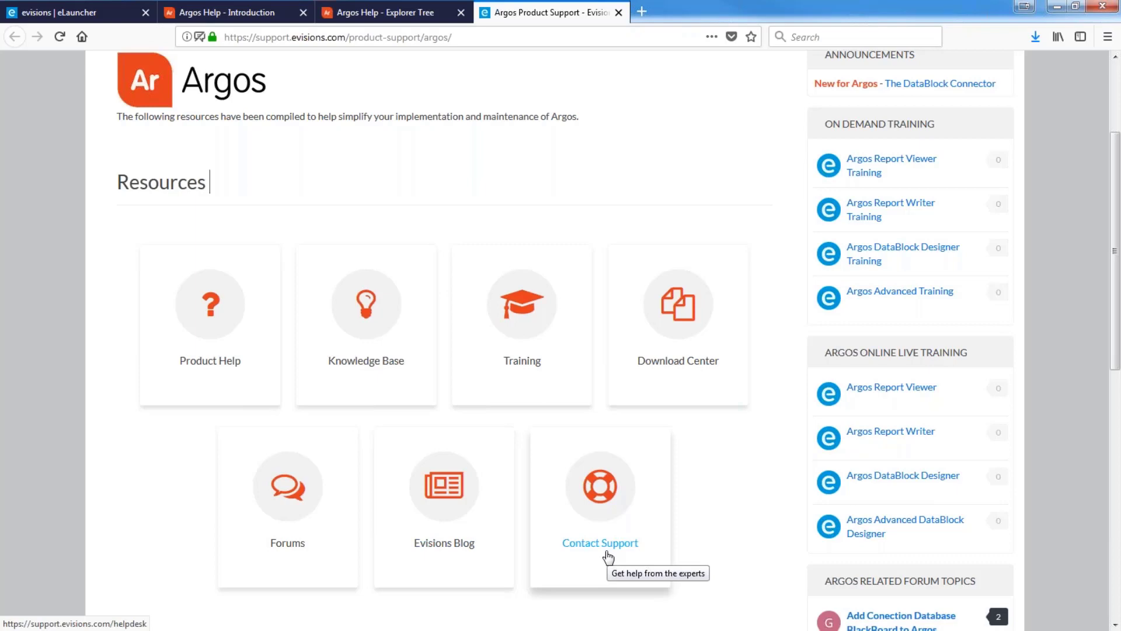
# Open the Argos Knowledge Base category and scroll through its recent topics list
pyautogui.click(375, 365)
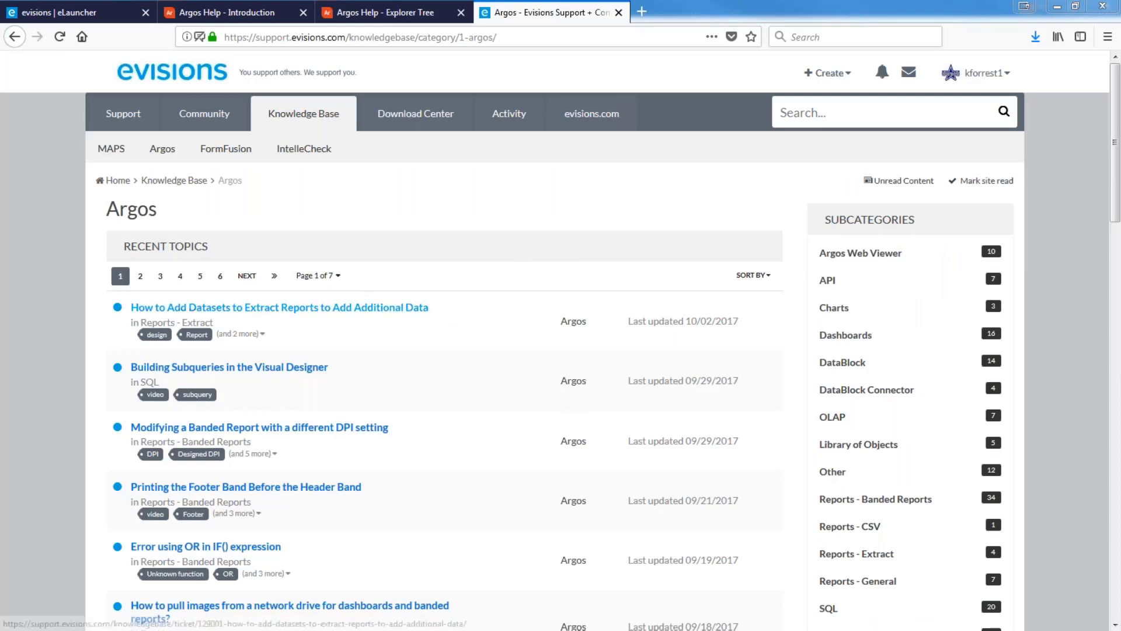
pyautogui.scroll(-12, 496, 304)
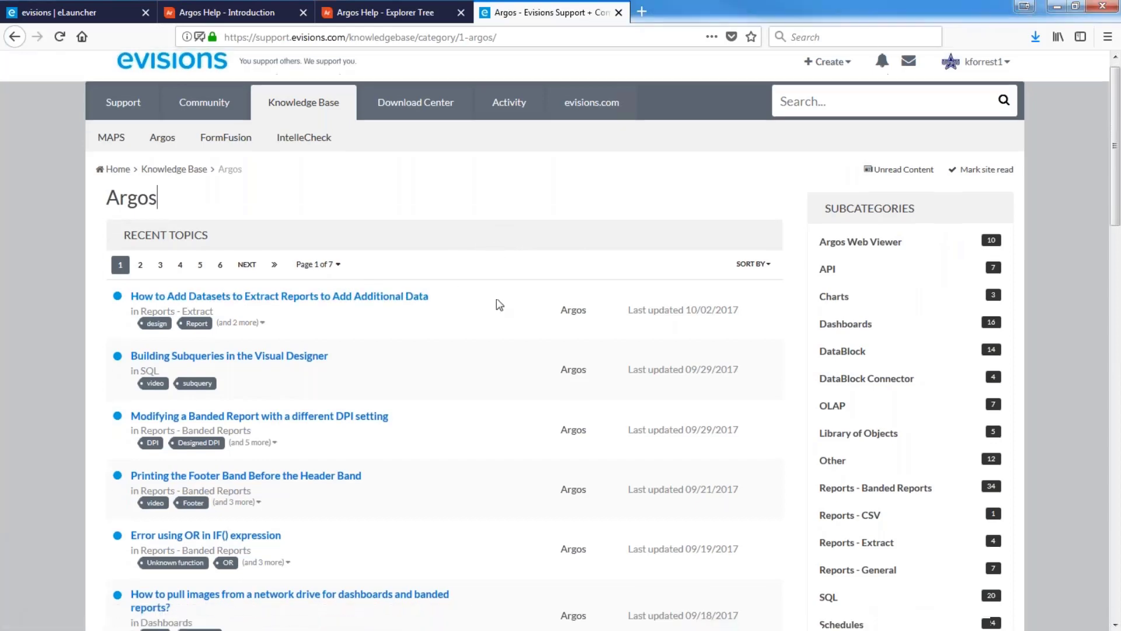
pyautogui.scroll(12, 498, 326)
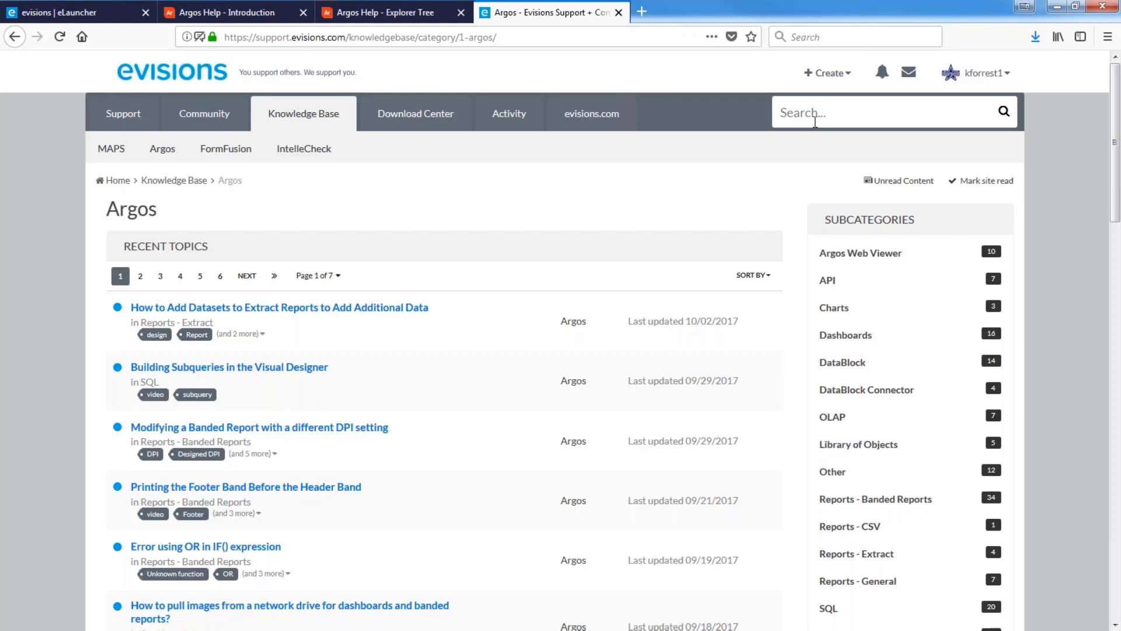
# Search the Argos knowledge base for 'bursting' to list its two matching articles
pyautogui.click(816, 123)
pyautogui.write('bursting')
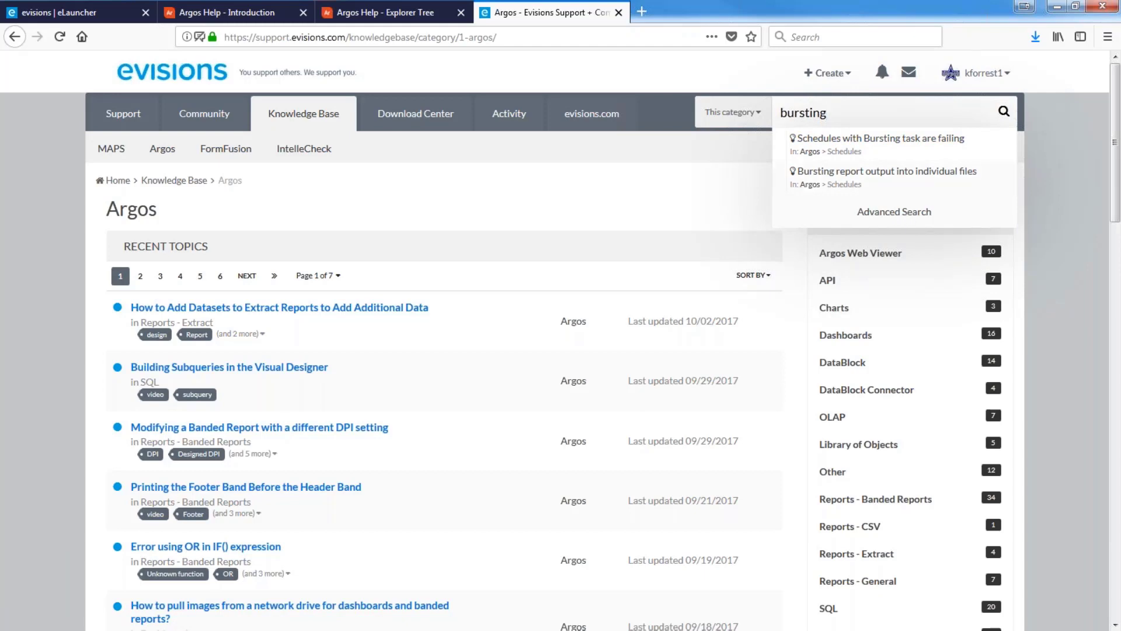
pyautogui.click(1004, 112)
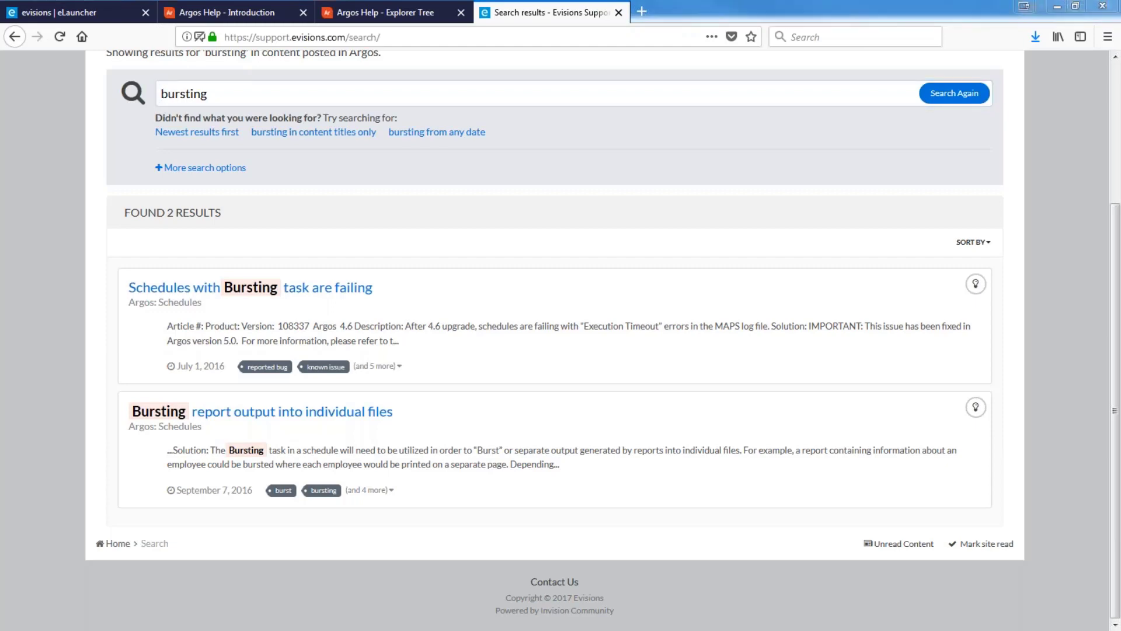
pyautogui.hotkey('alt', 'Tab')
# Advance the Objectives slide to Capabilities, then return to the Argos window
pyautogui.click(412, 537)
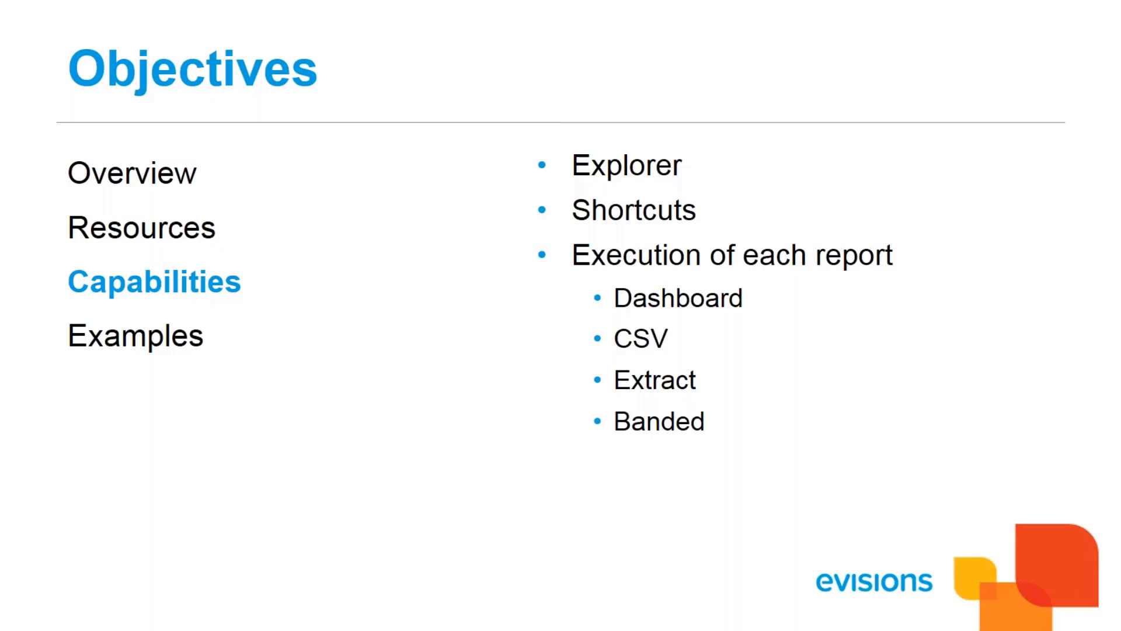
pyautogui.hotkey('alt', 'Tab')
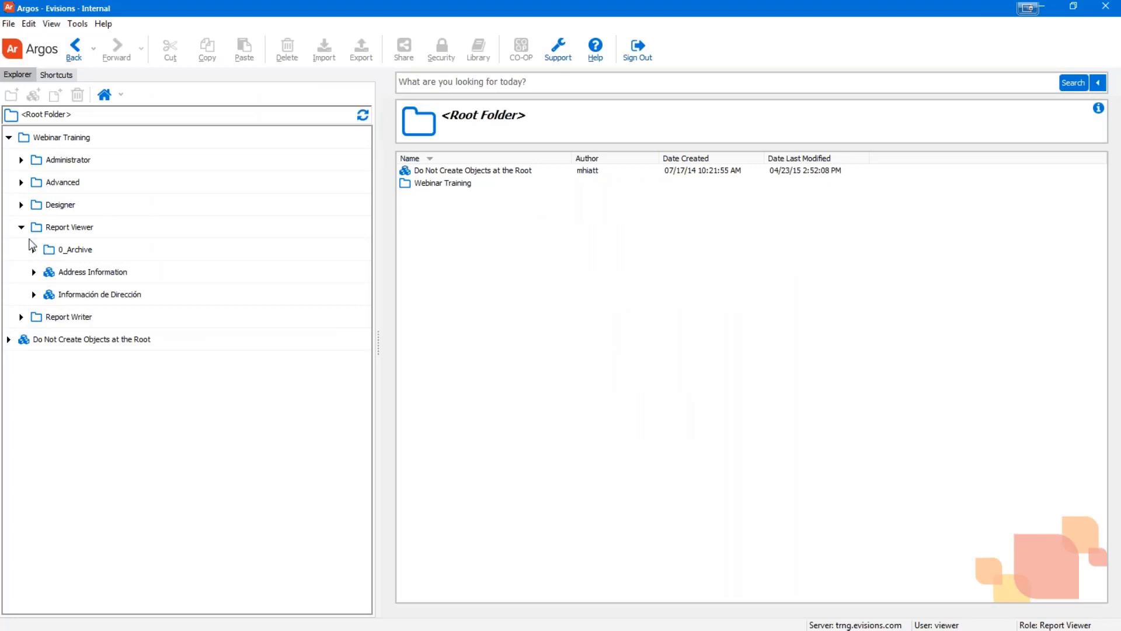
# Expand and collapse Designer, then select Address Information under Report Viewer
pyautogui.click(21, 204)
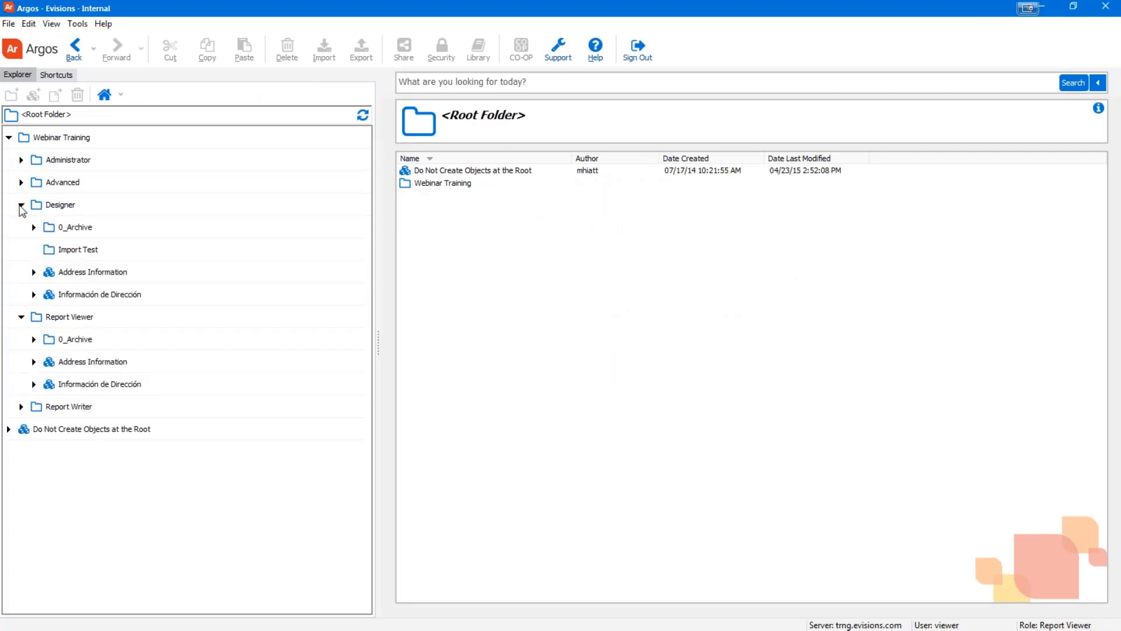
pyautogui.click(21, 206)
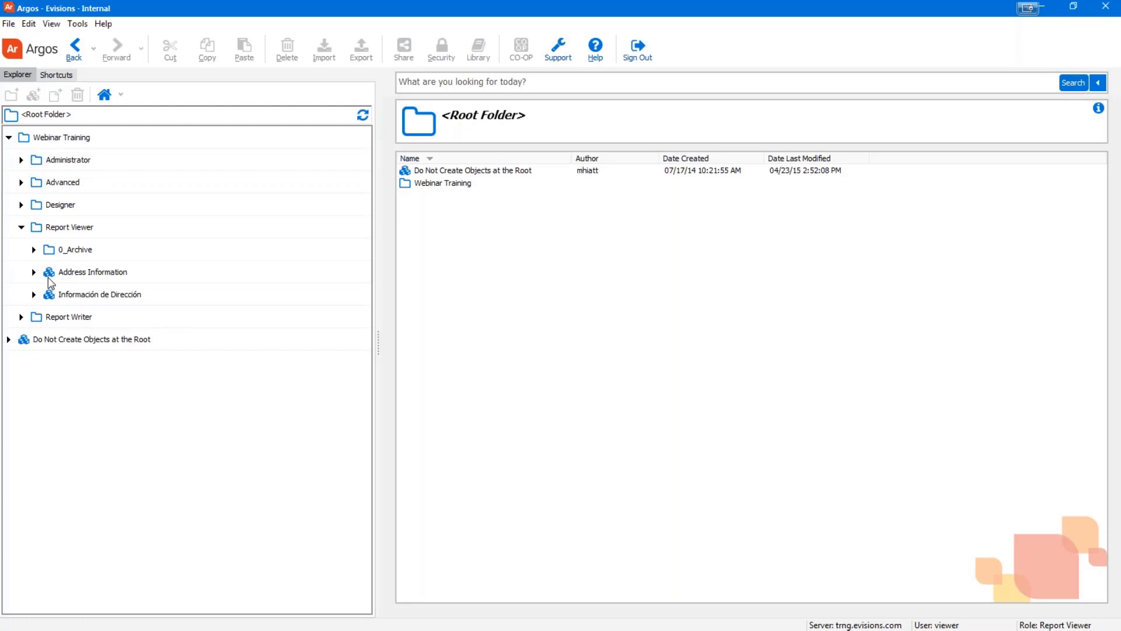
pyautogui.click(74, 276)
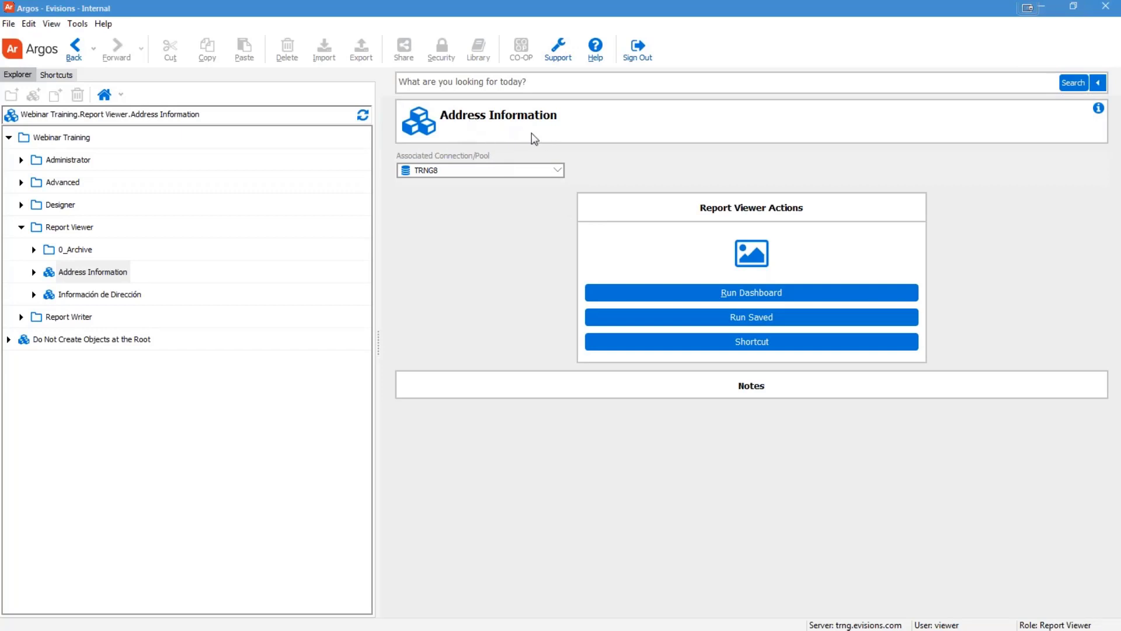
# Show Address Information's author and dates, expand its reports, and open 2 Address Information - Extract
pyautogui.click(1099, 113)
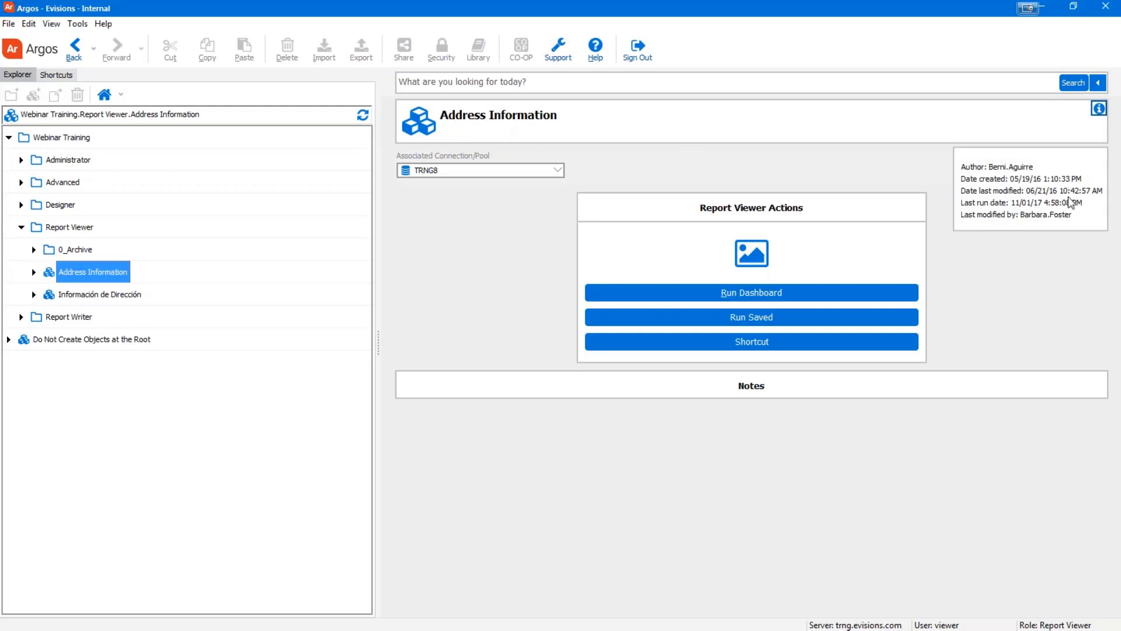
pyautogui.click(34, 273)
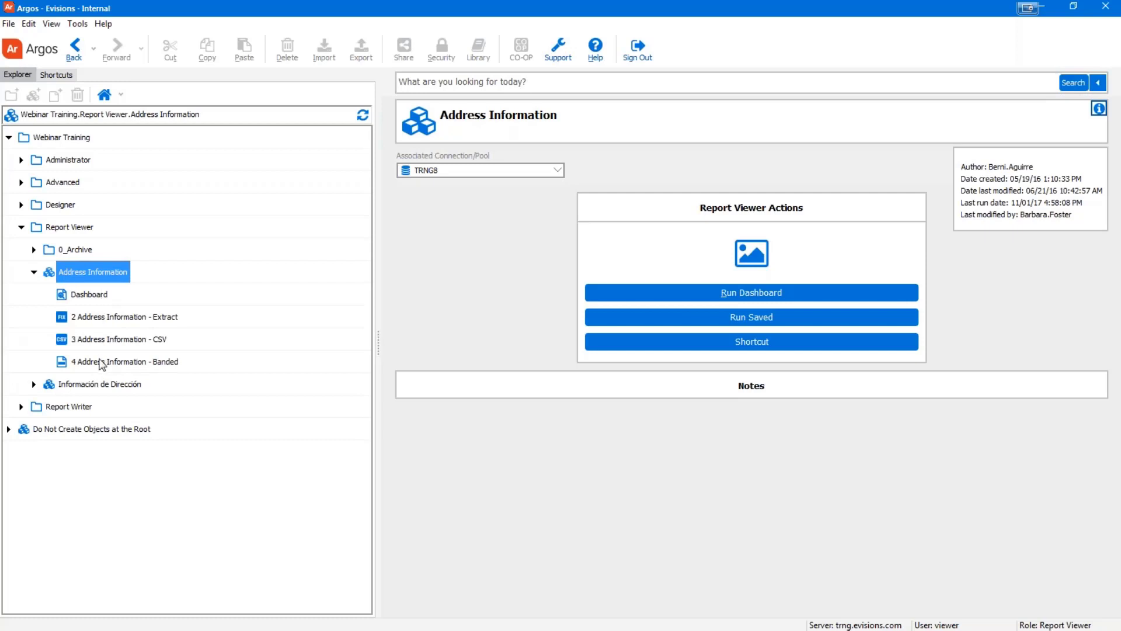
pyautogui.hotkey('alt', 'Tab')
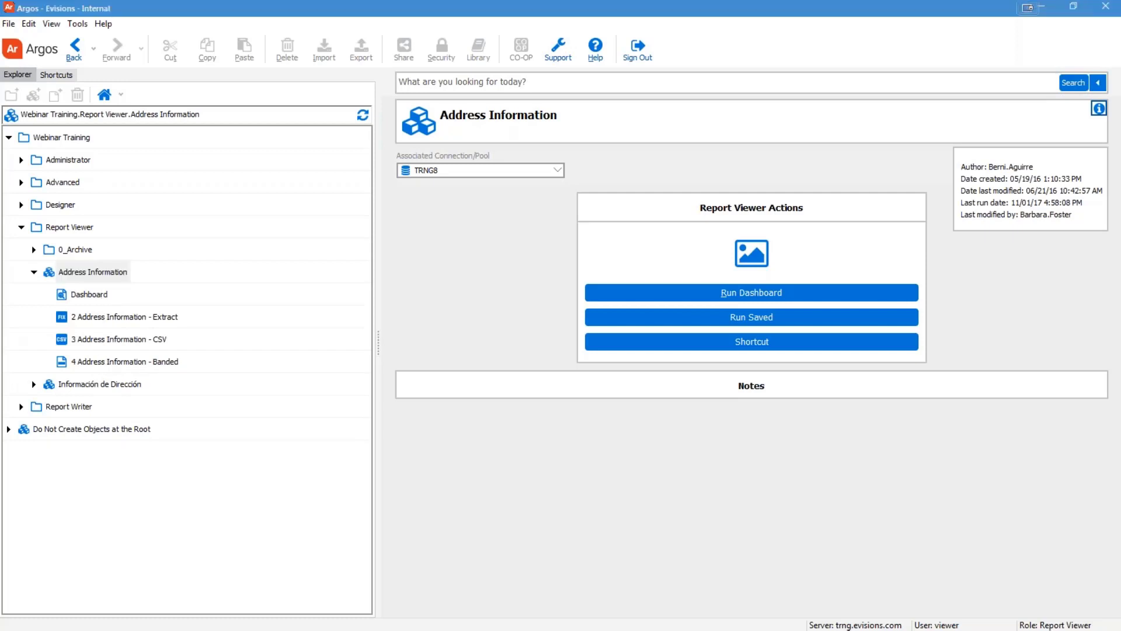
pyautogui.click(111, 320)
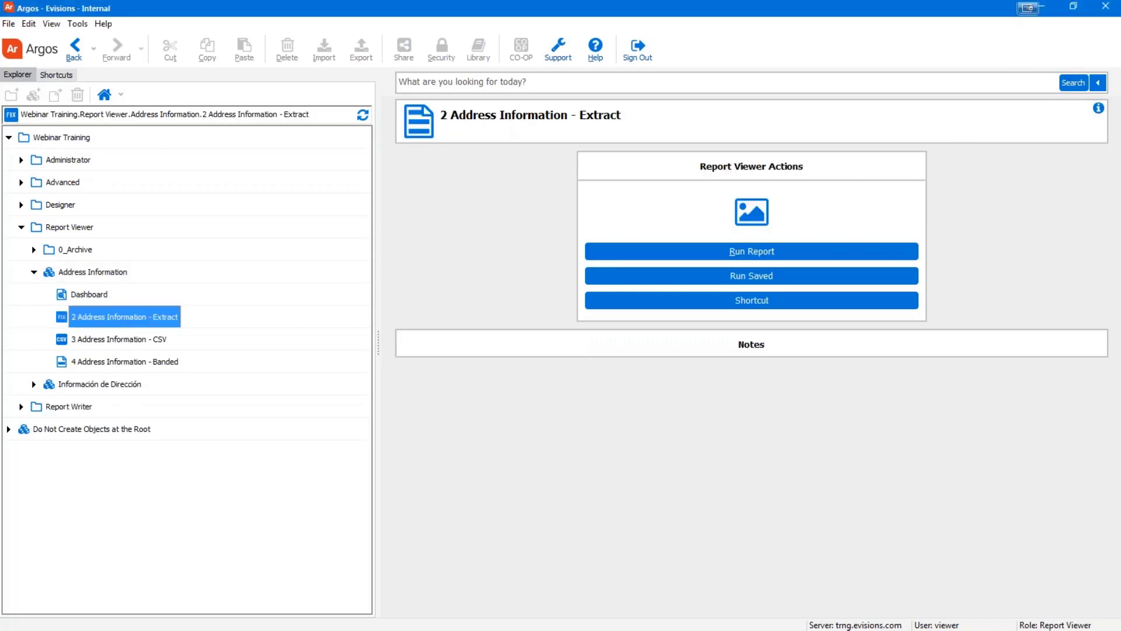
# Show the Extract report's author and run dates, then select Dashboard in the Explorer tree
pyautogui.click(1099, 108)
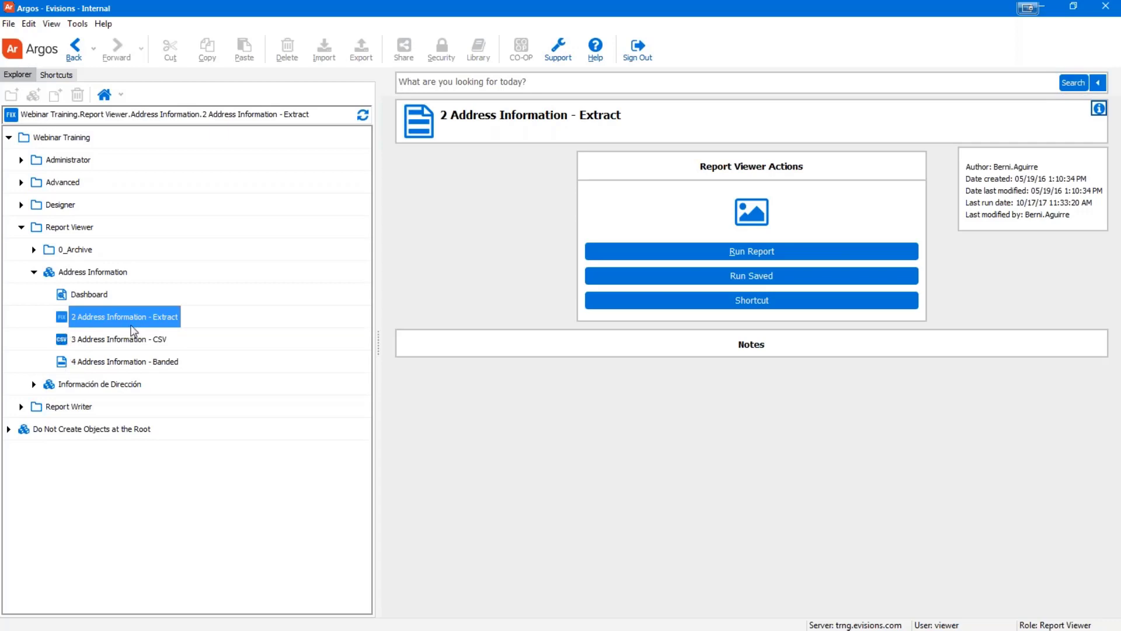
pyautogui.click(77, 296)
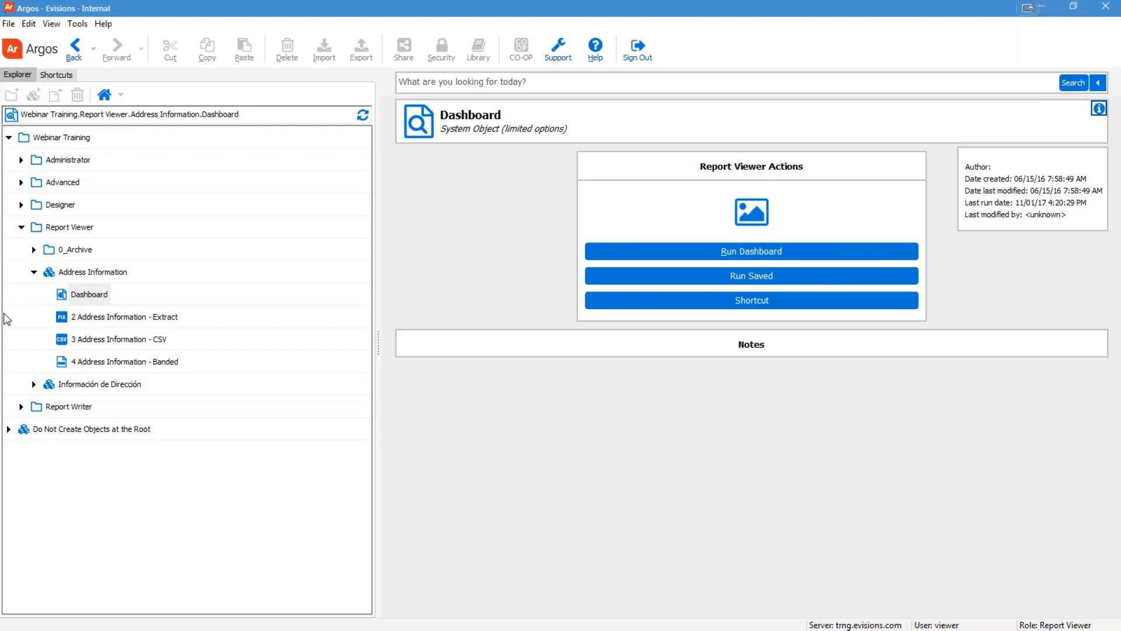
# Go from the 2 Address Information - Extract report to the 3 Address Information - CSV report's details
pyautogui.click(80, 321)
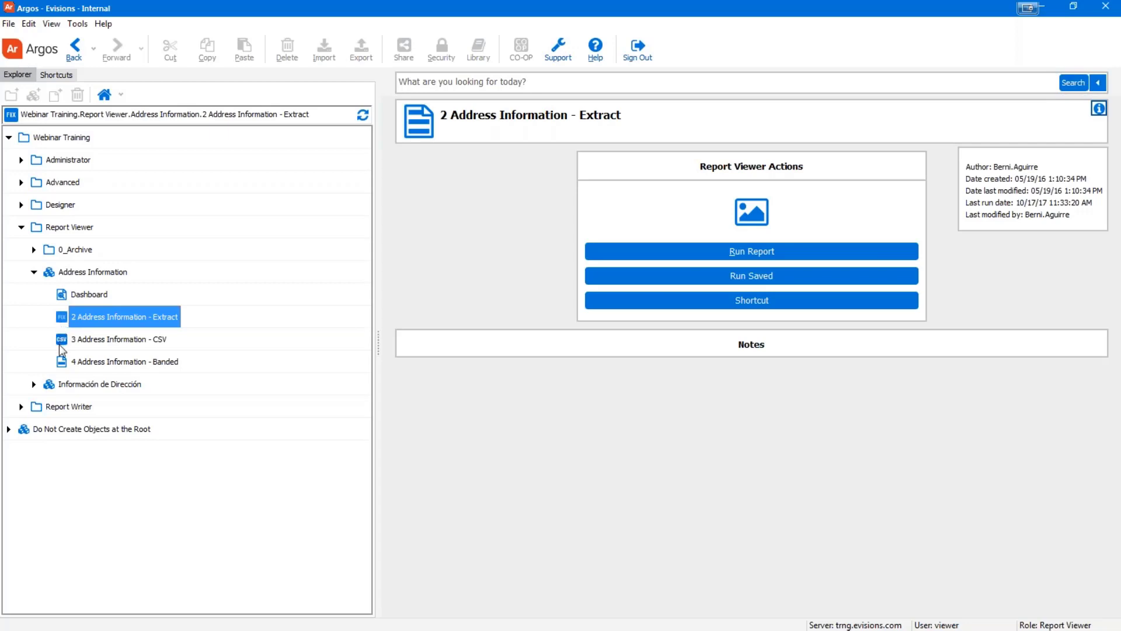
pyautogui.click(86, 340)
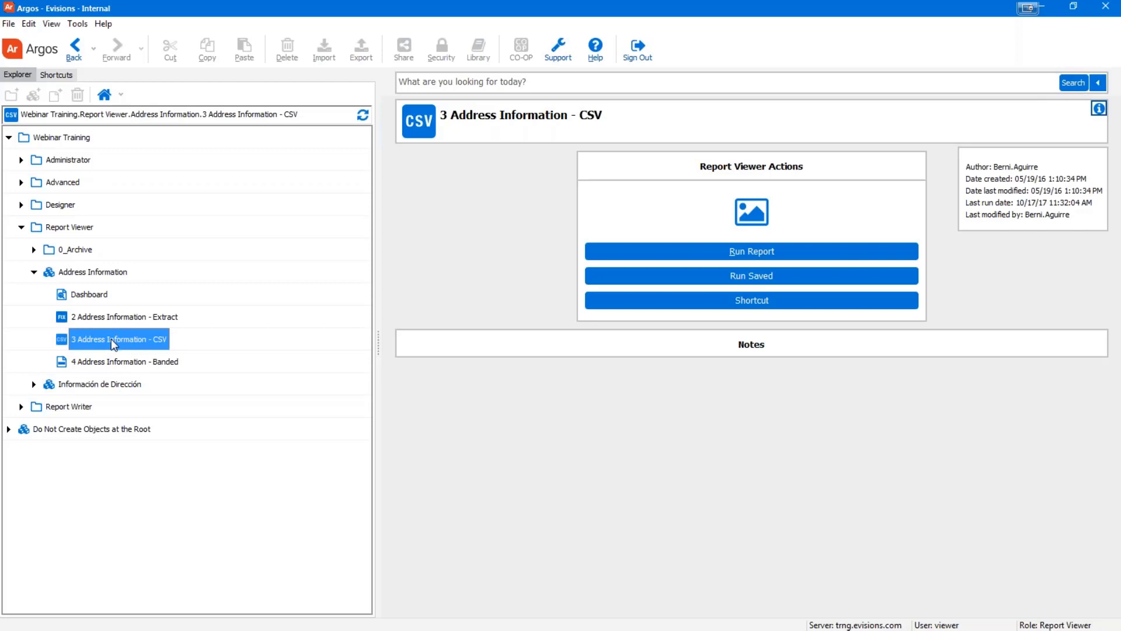
# View the 4 Address Information - Banded report, then list My Shortcuts and Shared Shortcuts
pyautogui.click(107, 365)
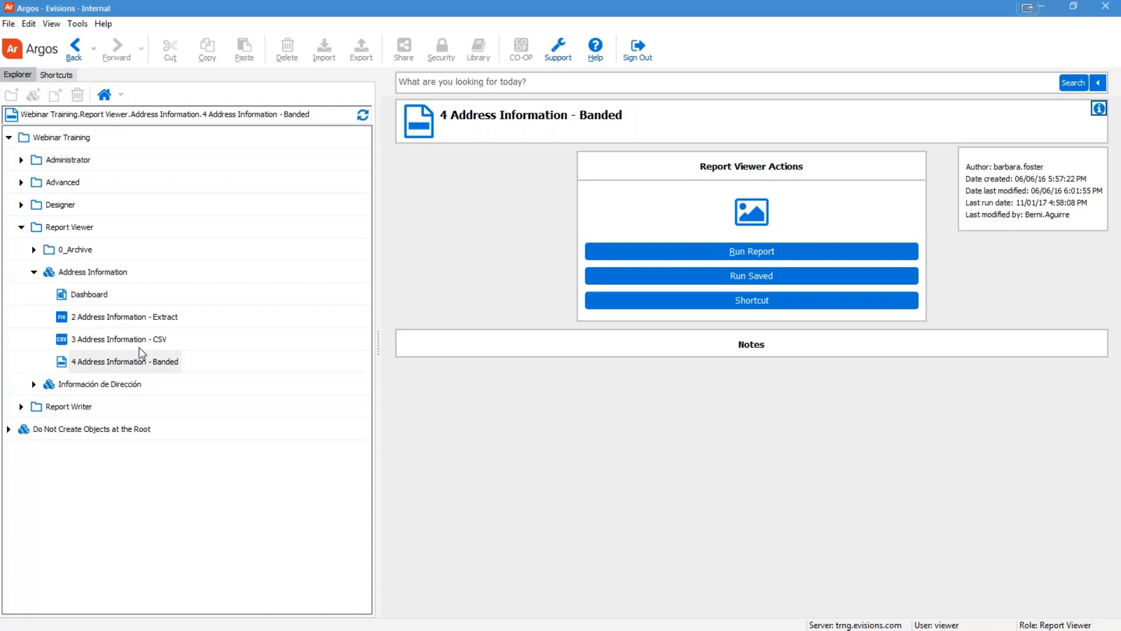
pyautogui.click(57, 75)
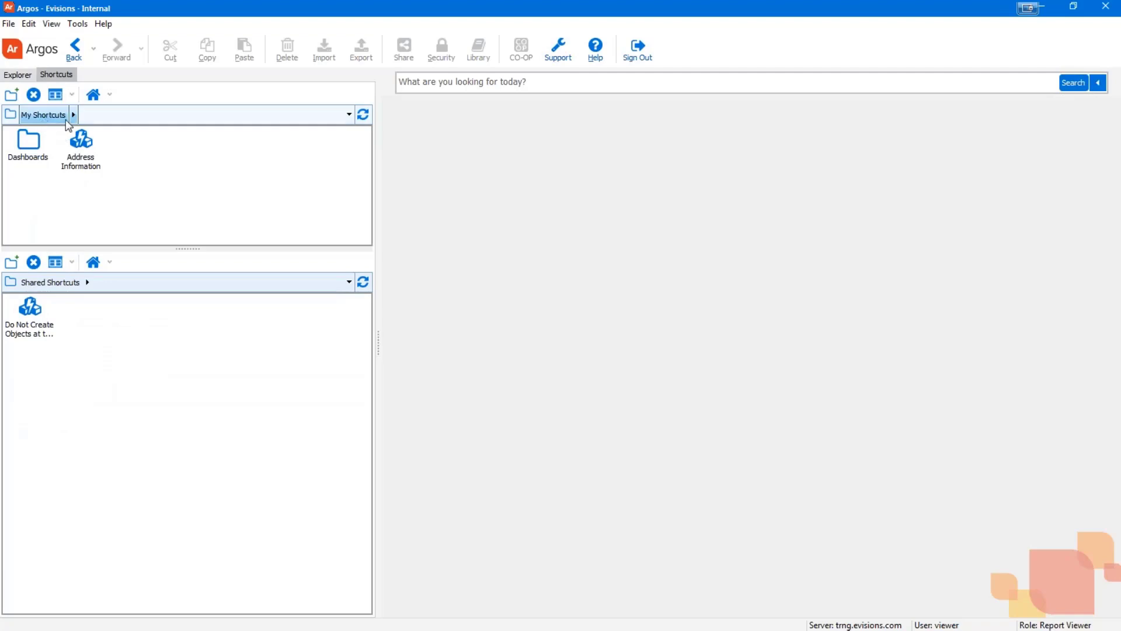
# Add the 2 Address Information - Extract report as a My Shortcut and view it
pyautogui.click(91, 271)
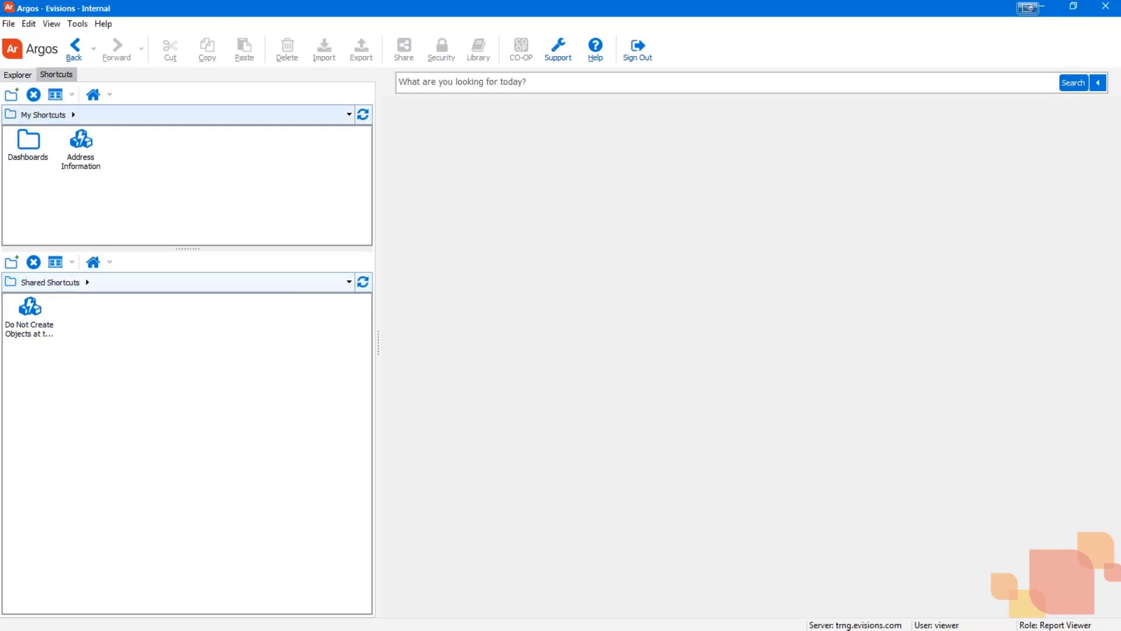
pyautogui.click(18, 75)
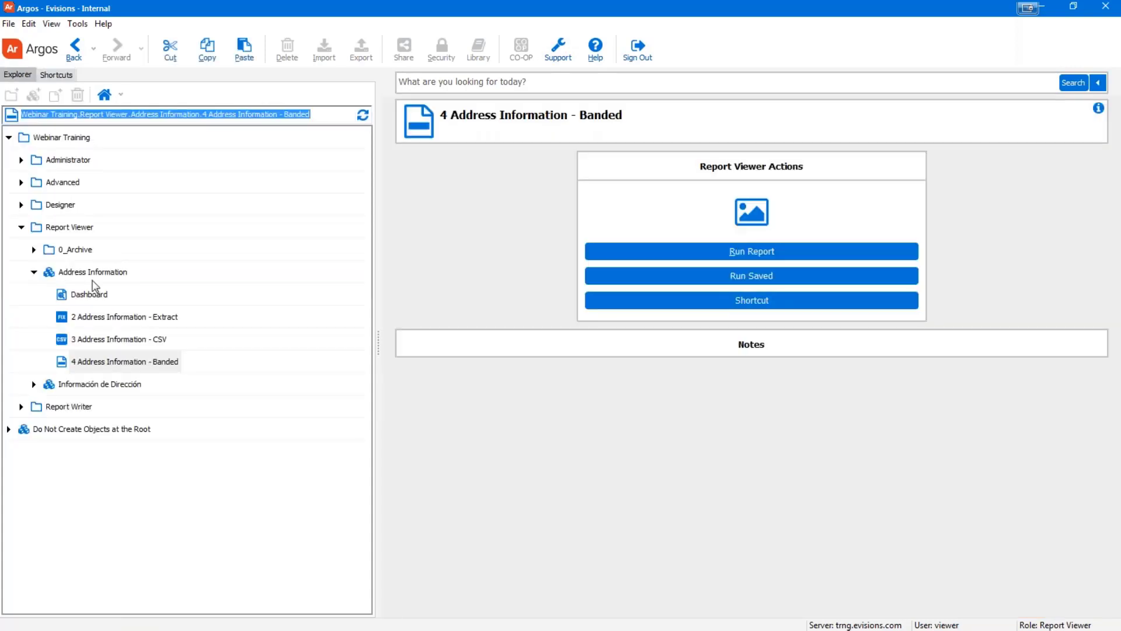
pyautogui.click(84, 318)
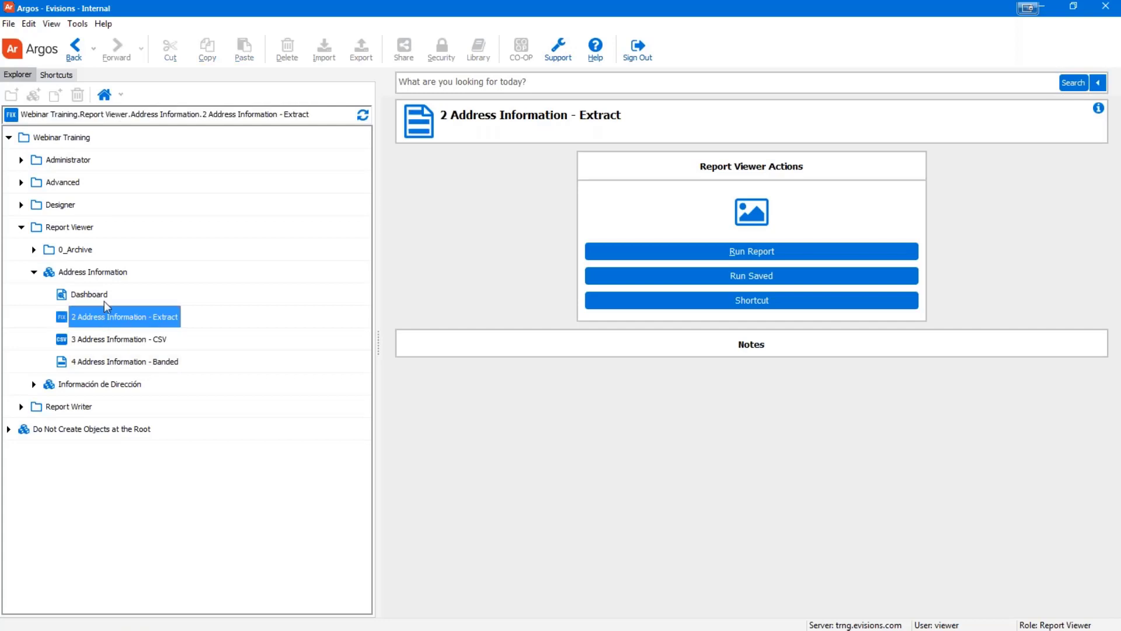
pyautogui.click(675, 302)
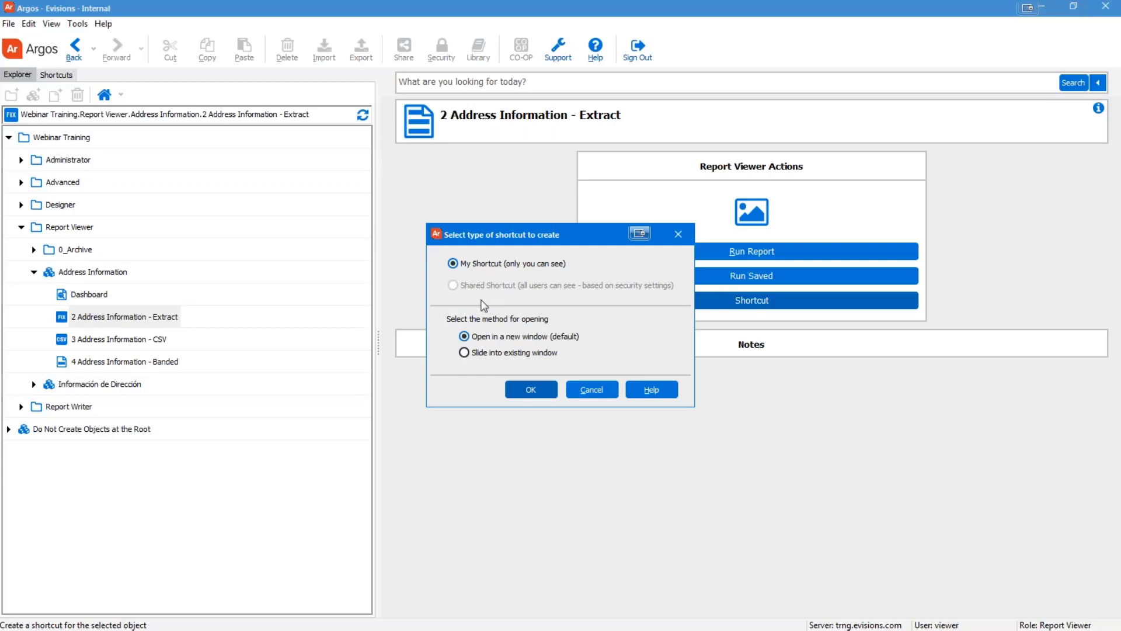
pyautogui.click(592, 395)
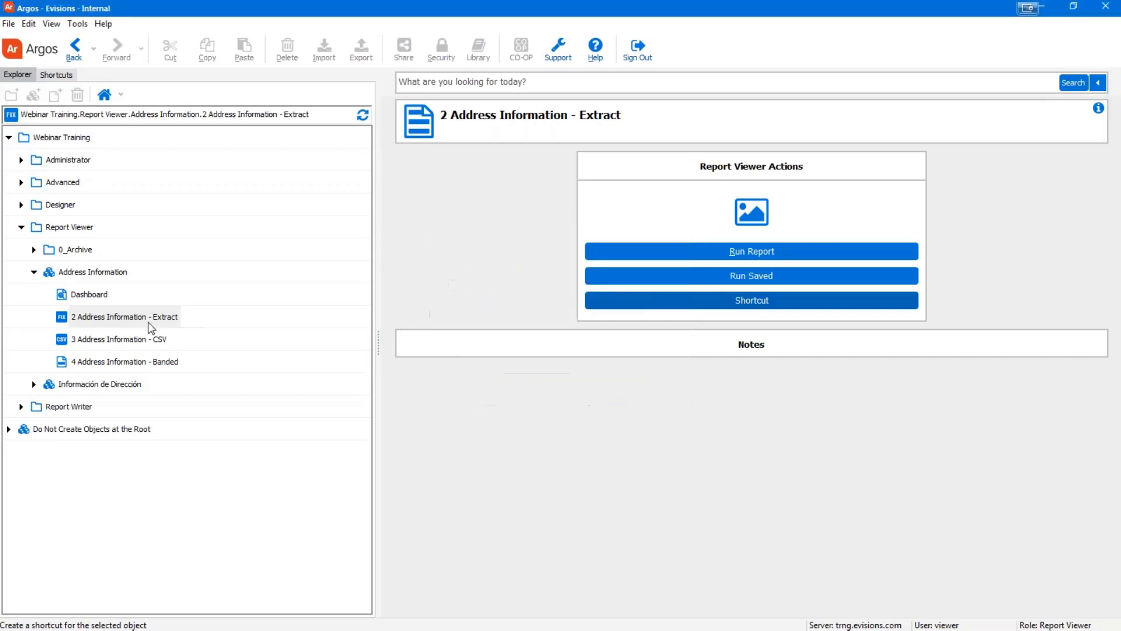
pyautogui.click(129, 320)
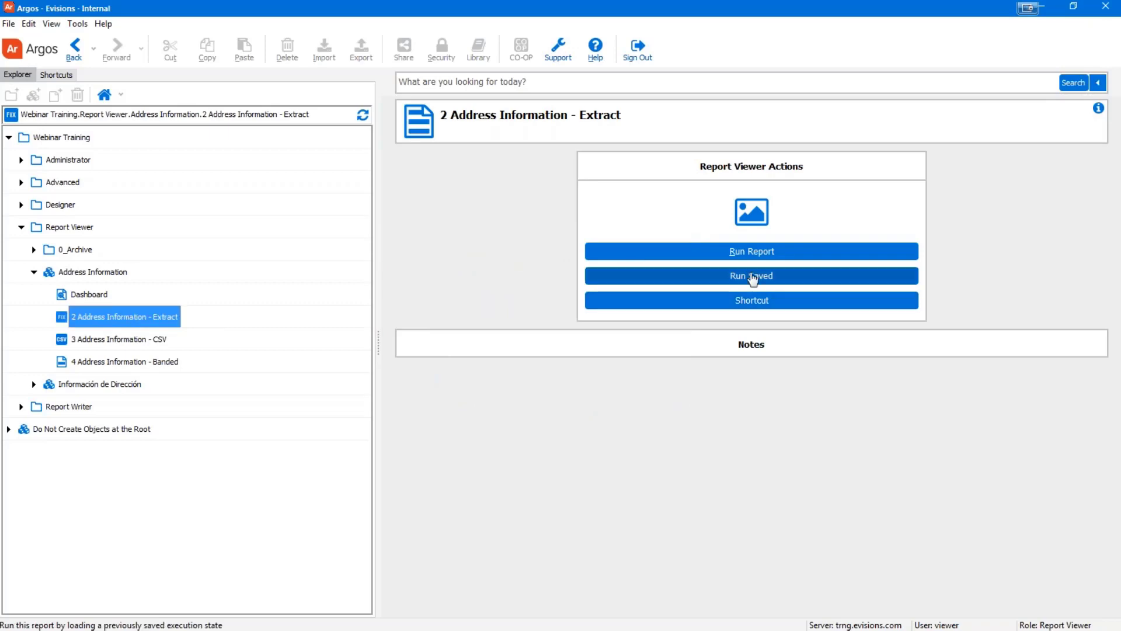
pyautogui.click(754, 306)
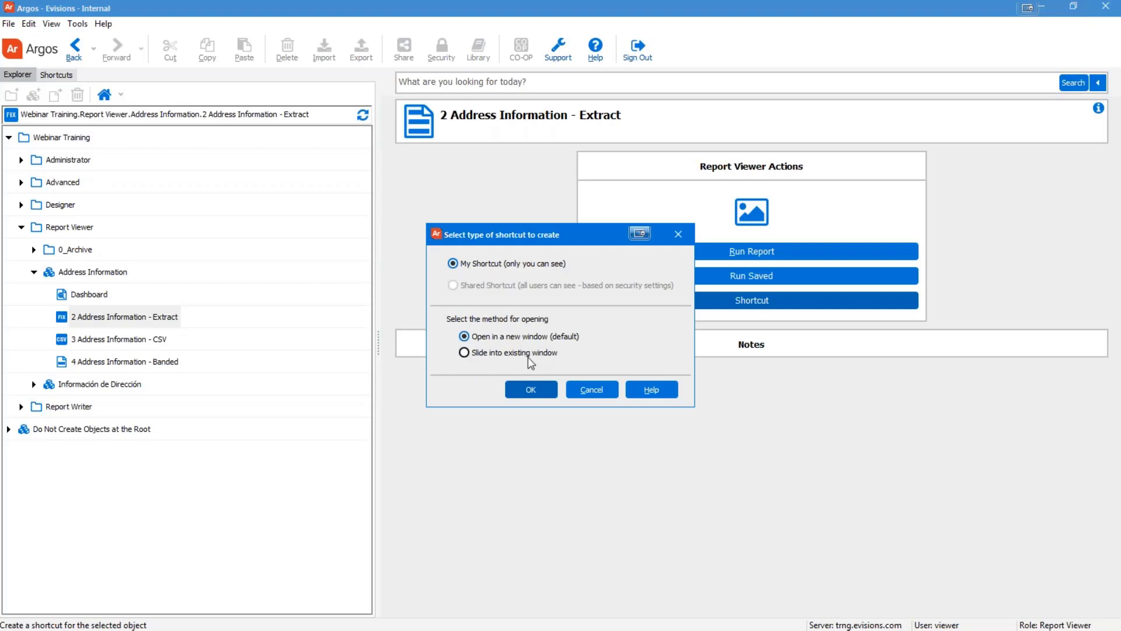
pyautogui.click(530, 388)
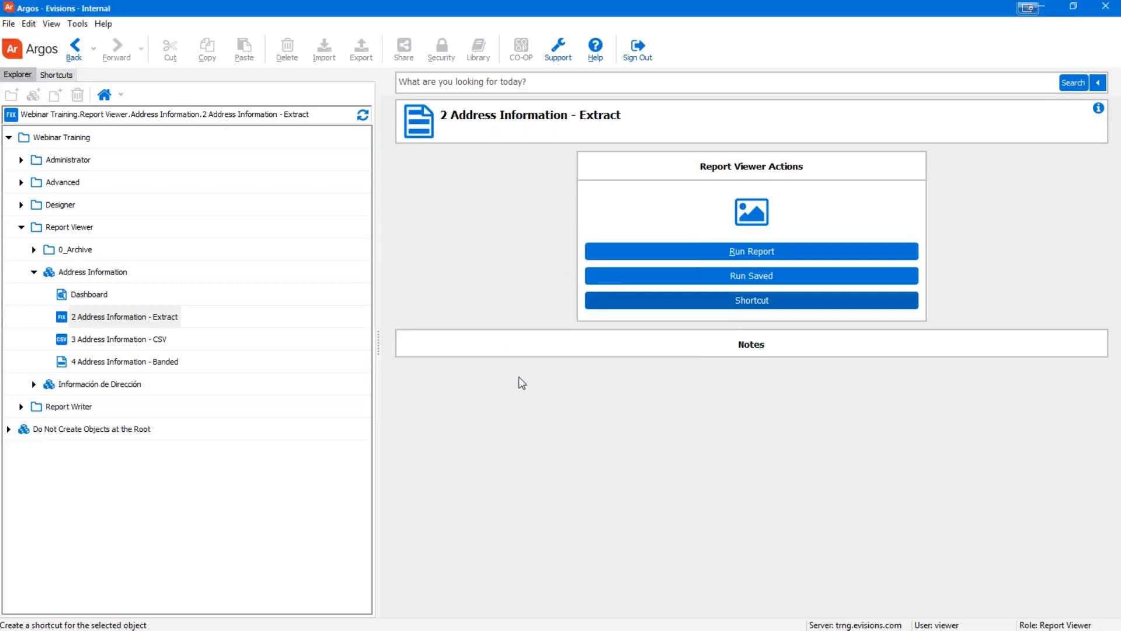
pyautogui.click(55, 76)
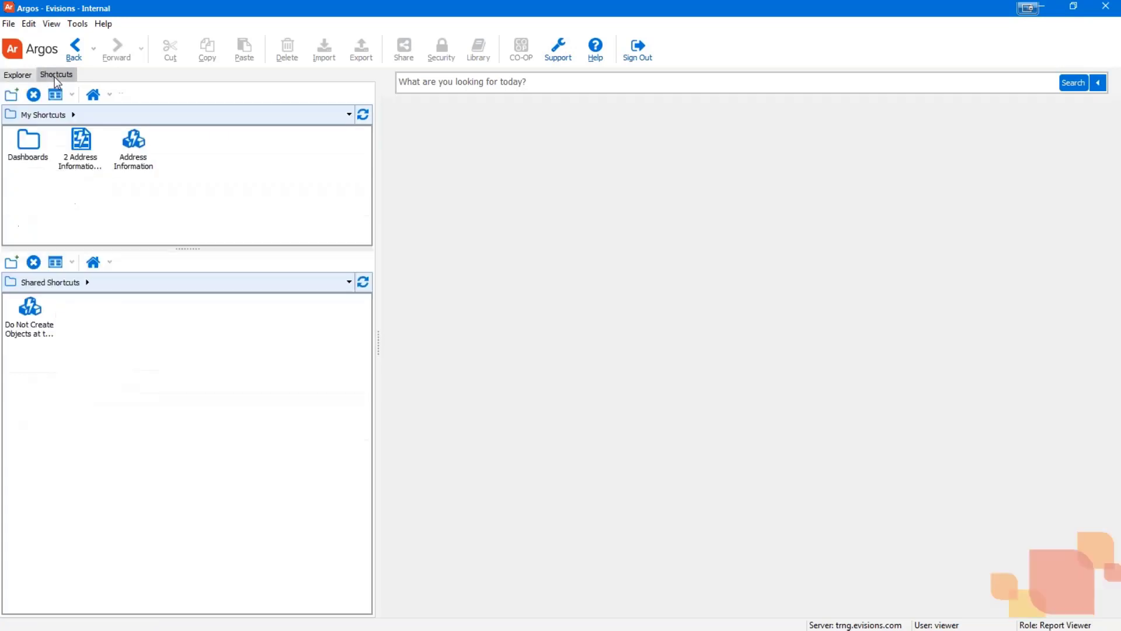
# Review the Extract shortcut's Edit settings, cancel without changes, and return to the Explorer tree
pyautogui.click(84, 168)
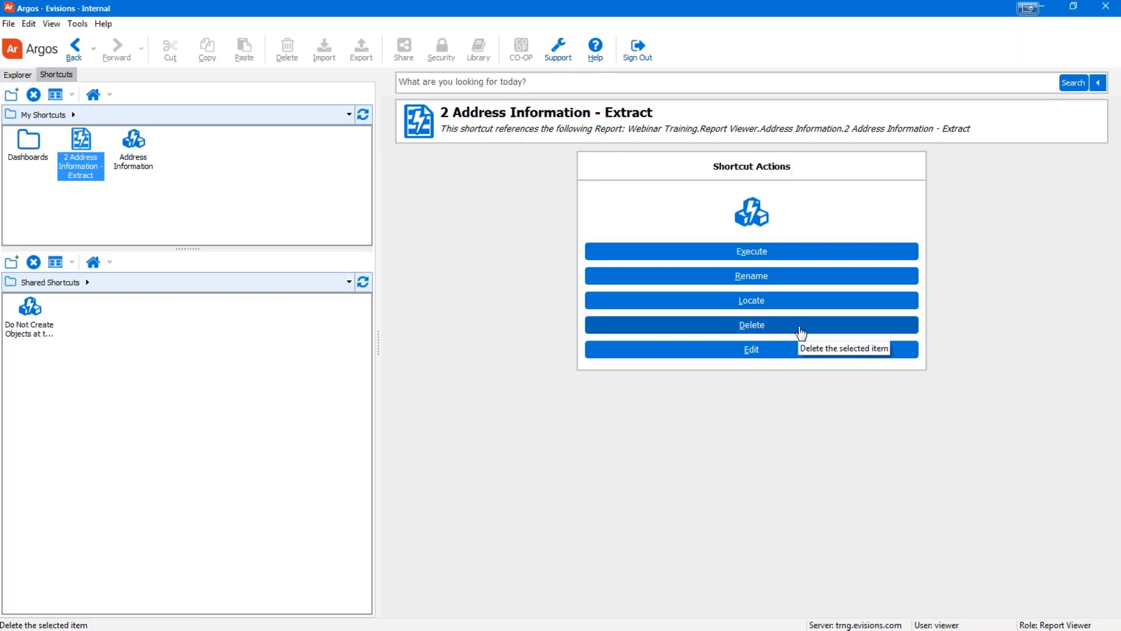
pyautogui.click(786, 350)
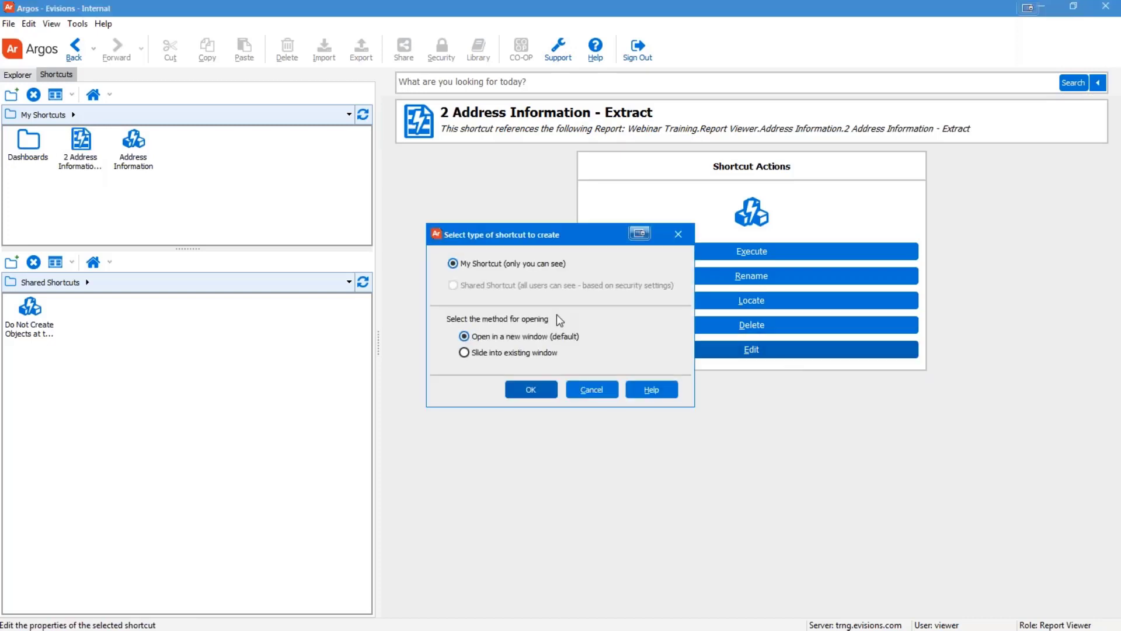
pyautogui.click(594, 393)
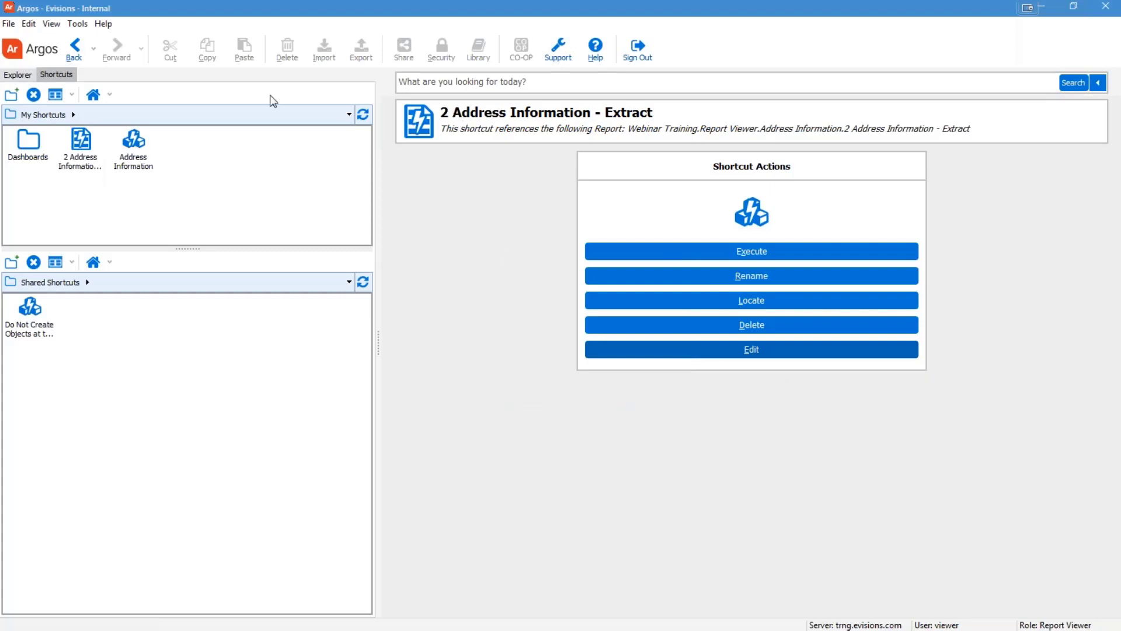
pyautogui.click(17, 74)
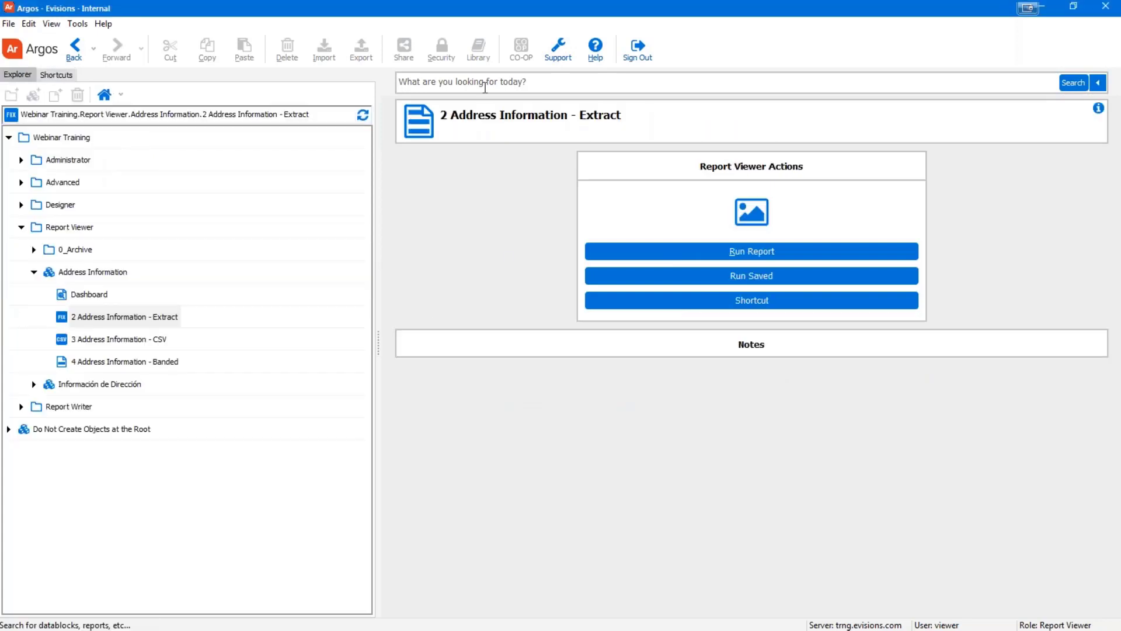
# Search the repository for 'Address', returning 329 matching objects
pyautogui.click(484, 88)
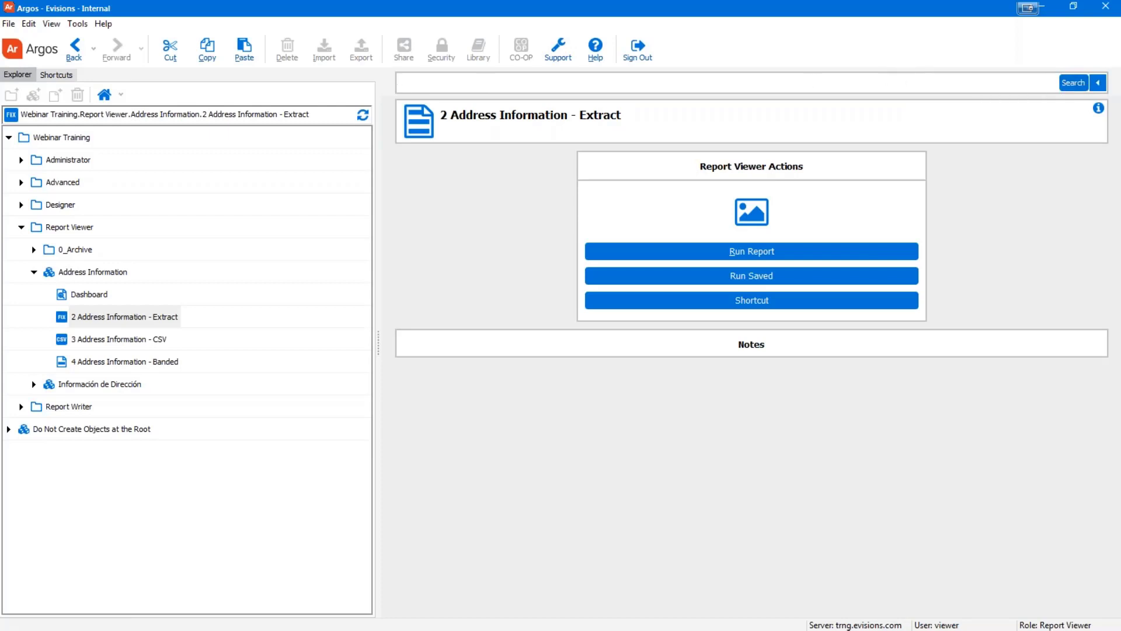
pyautogui.write('Address')
pyautogui.click(1071, 84)
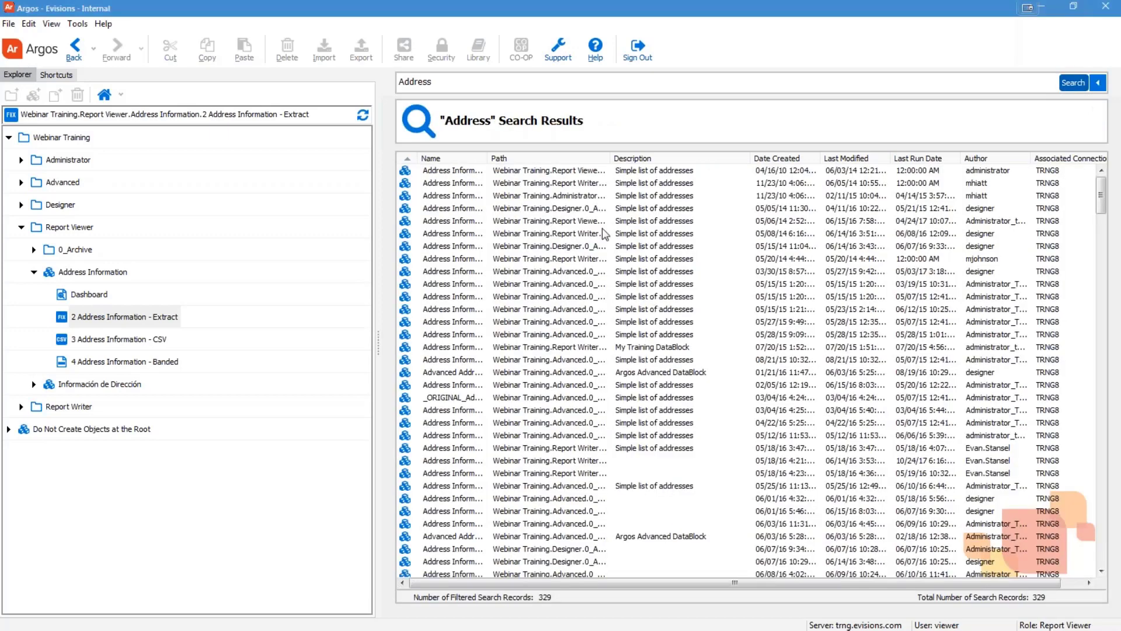
# Sort results by Path and Date Created, then locate Address Information_ps in the explorer tree
pyautogui.click(563, 159)
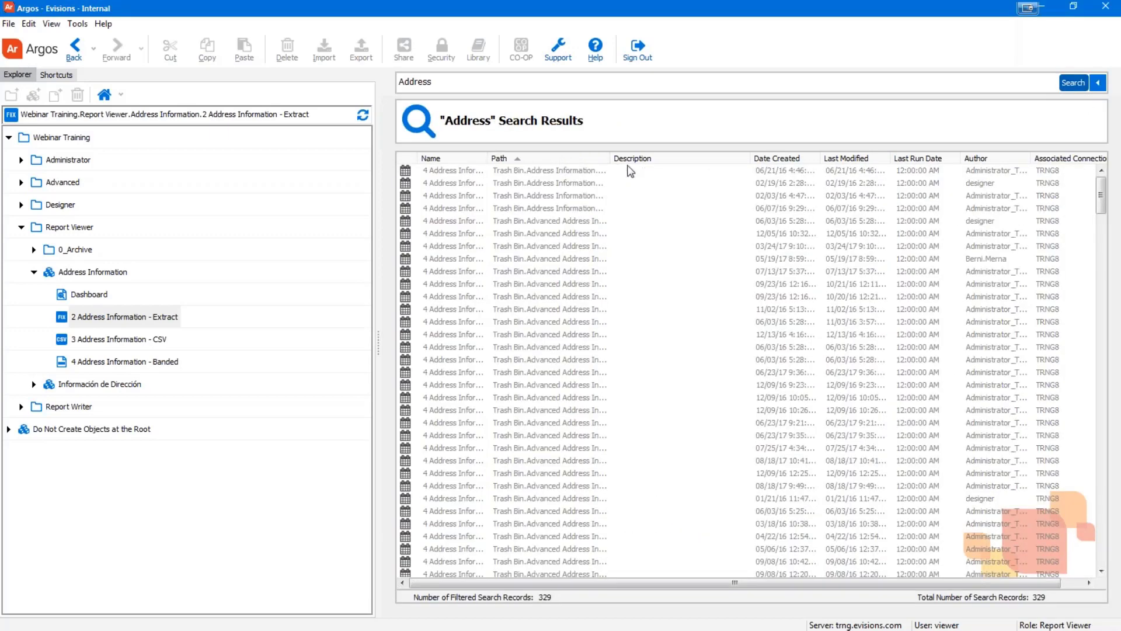
pyautogui.click(789, 160)
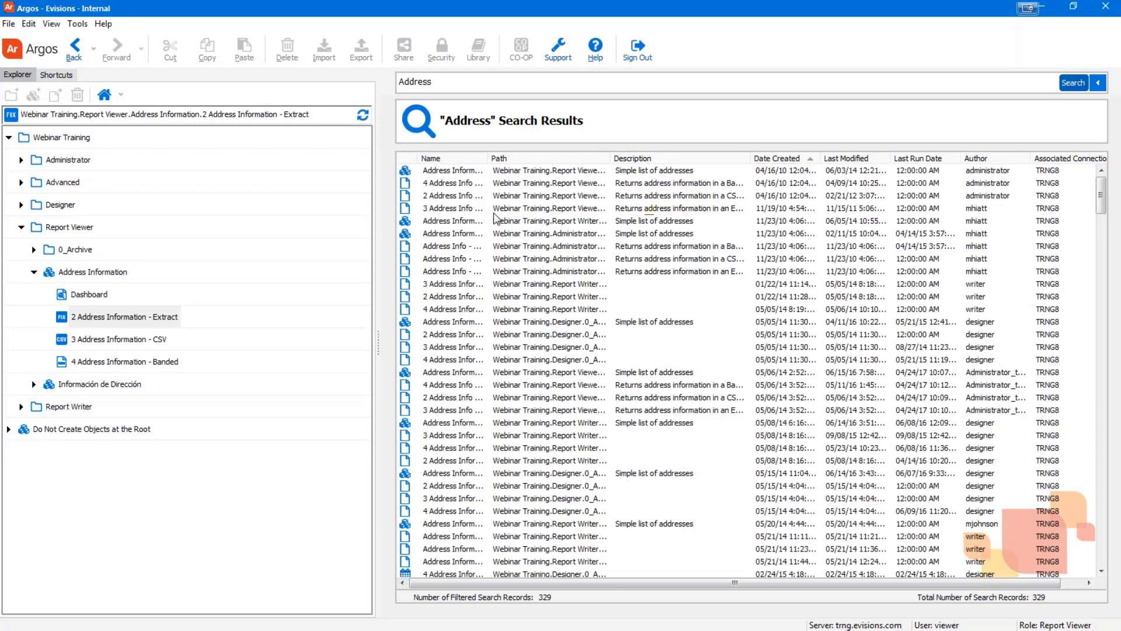
pyautogui.rightClick(451, 226)
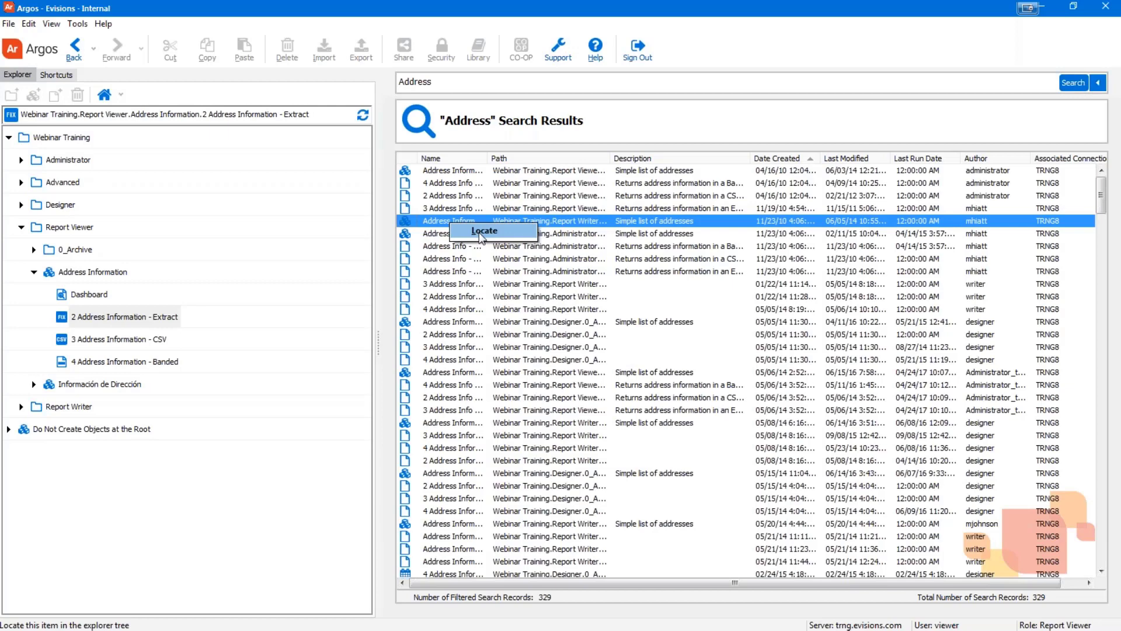
pyautogui.click(482, 232)
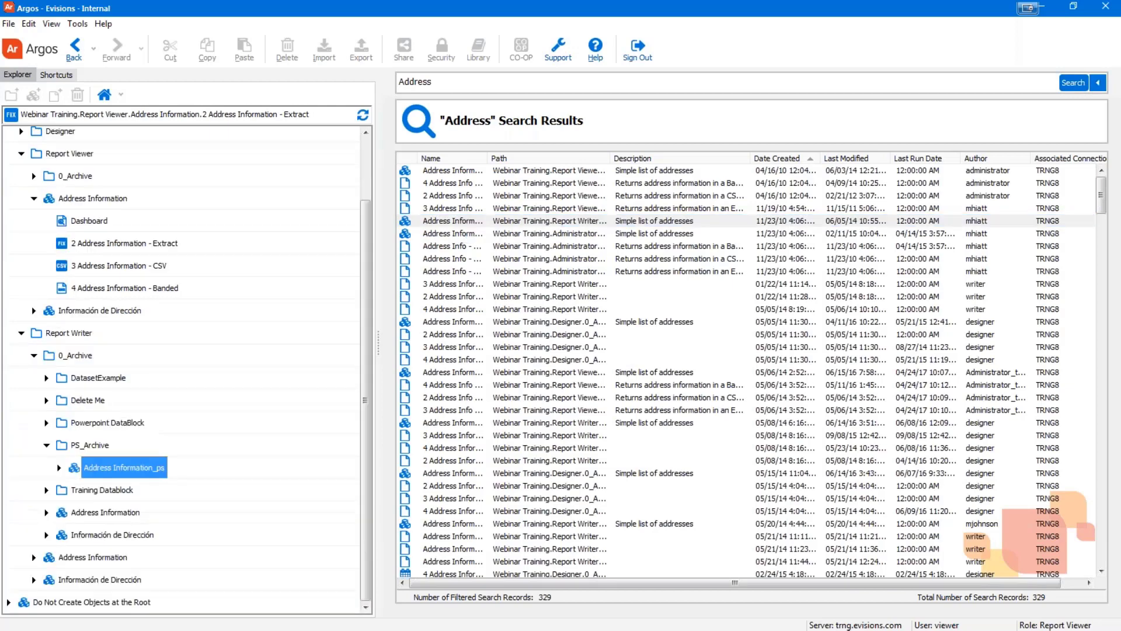
pyautogui.click(71, 468)
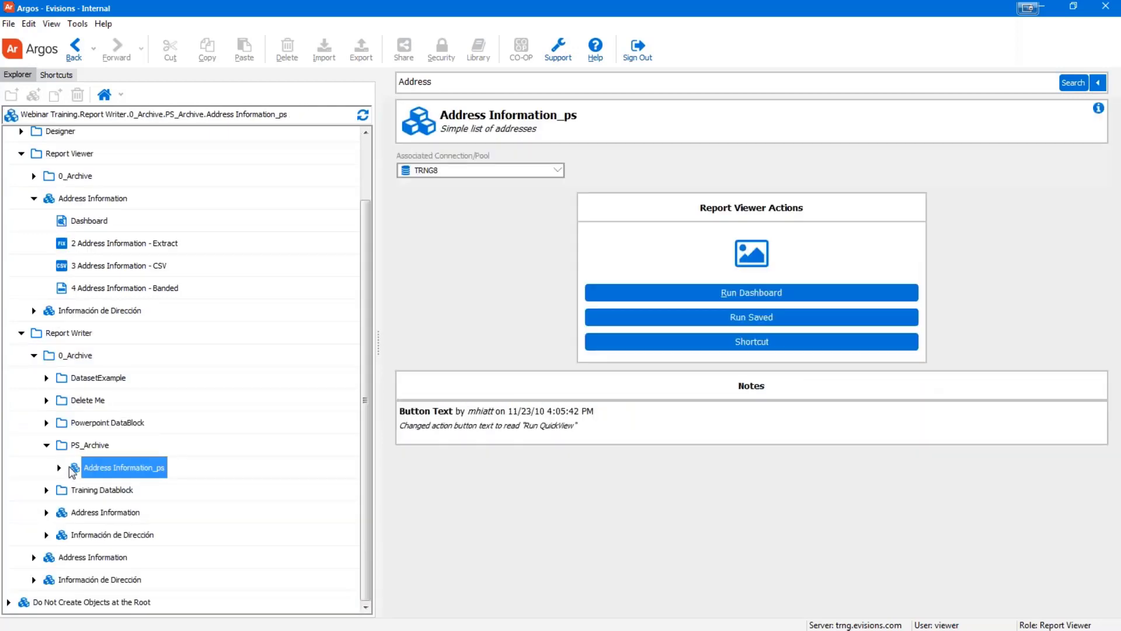
pyautogui.click(22, 333)
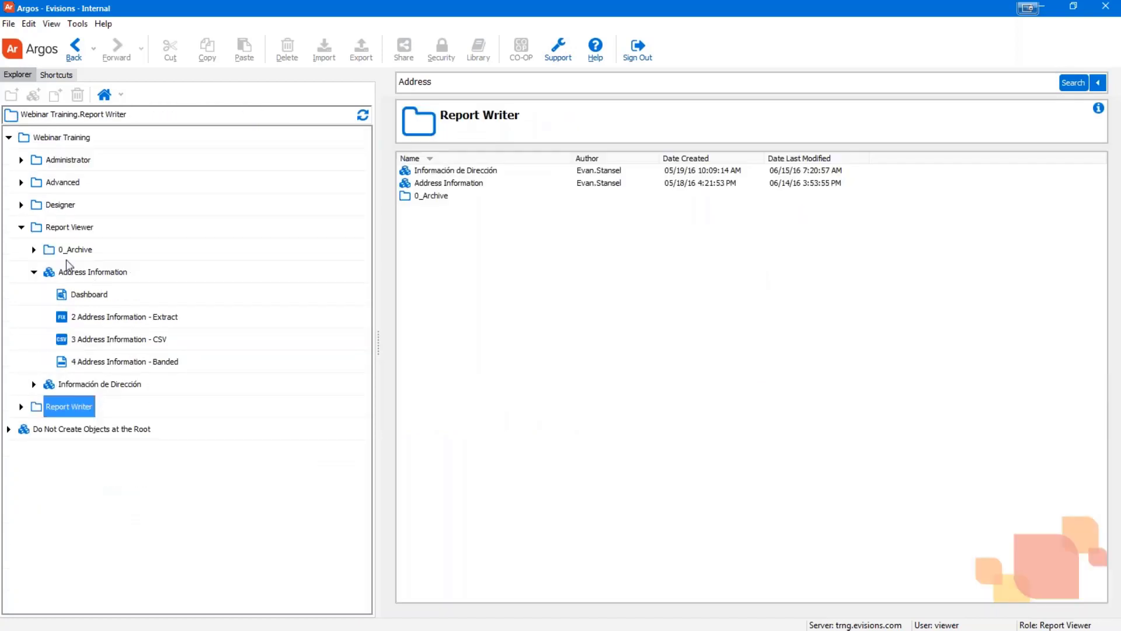
pyautogui.click(75, 273)
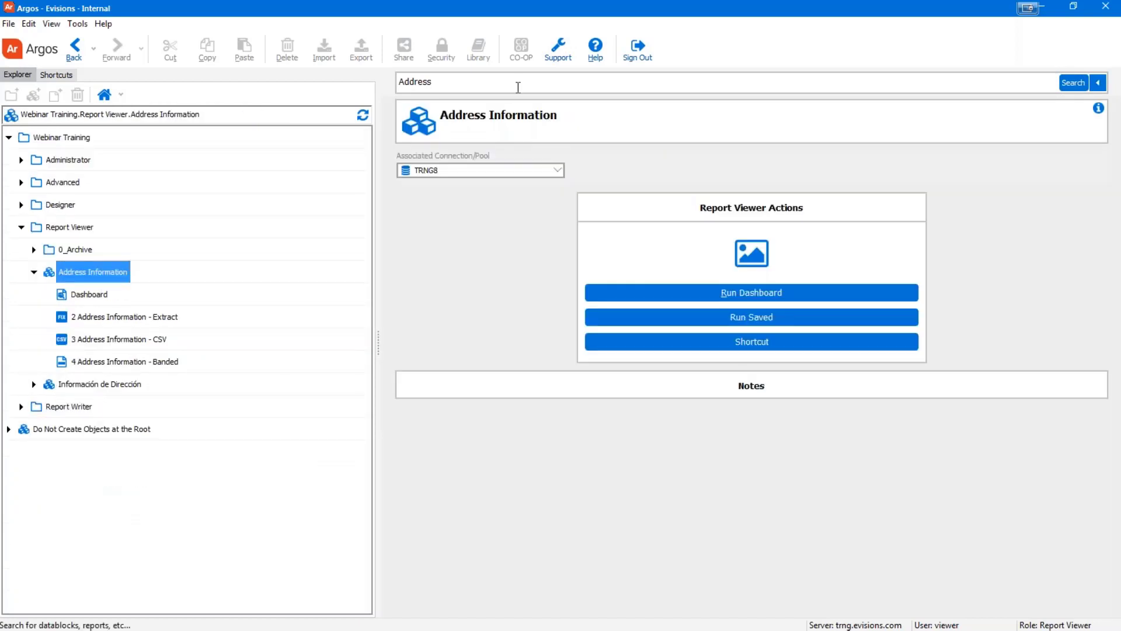
# Rerun the 'Address' search and bring up the first result's context menu
pyautogui.click(981, 78)
pyautogui.click(1075, 83)
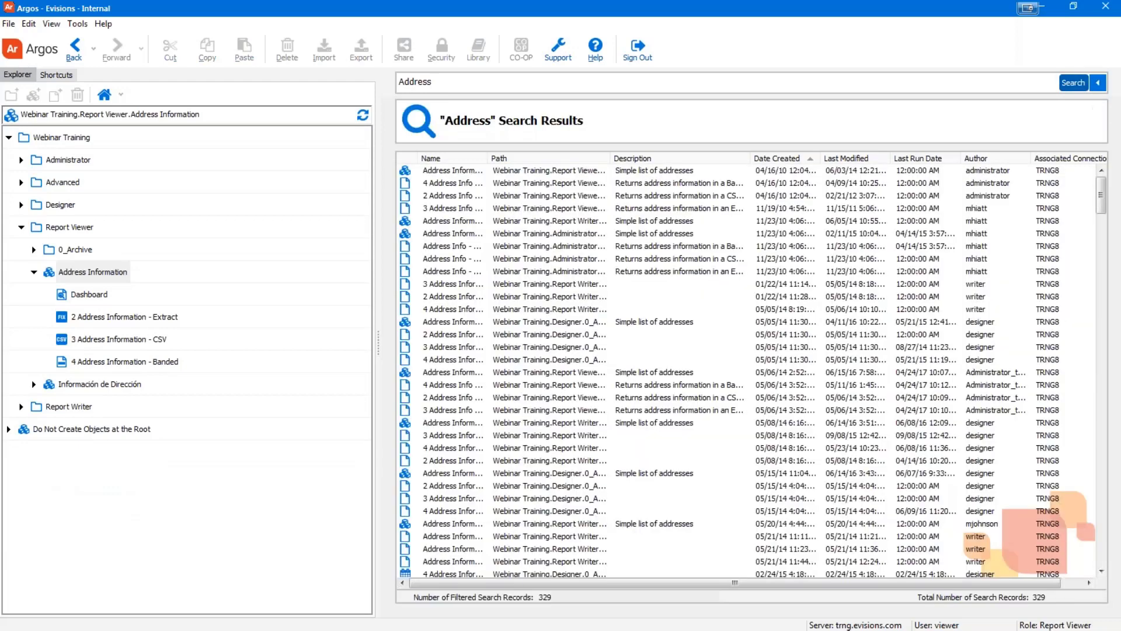
pyautogui.rightClick(444, 173)
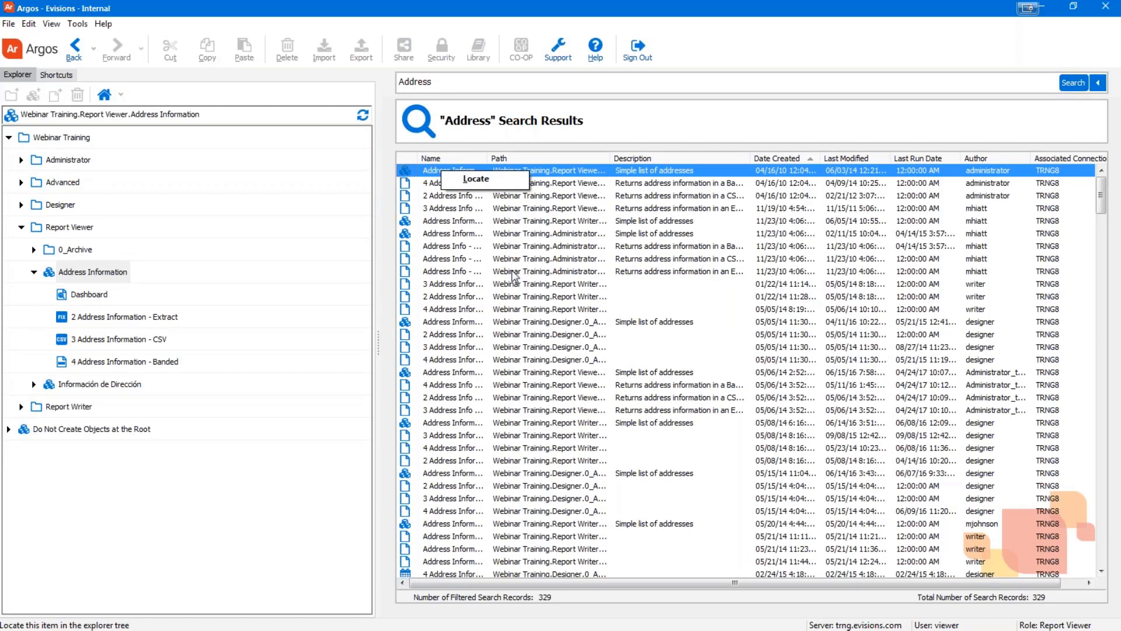
# Dismiss the context menu and reveal the advanced filters for the Address search
pyautogui.click(514, 273)
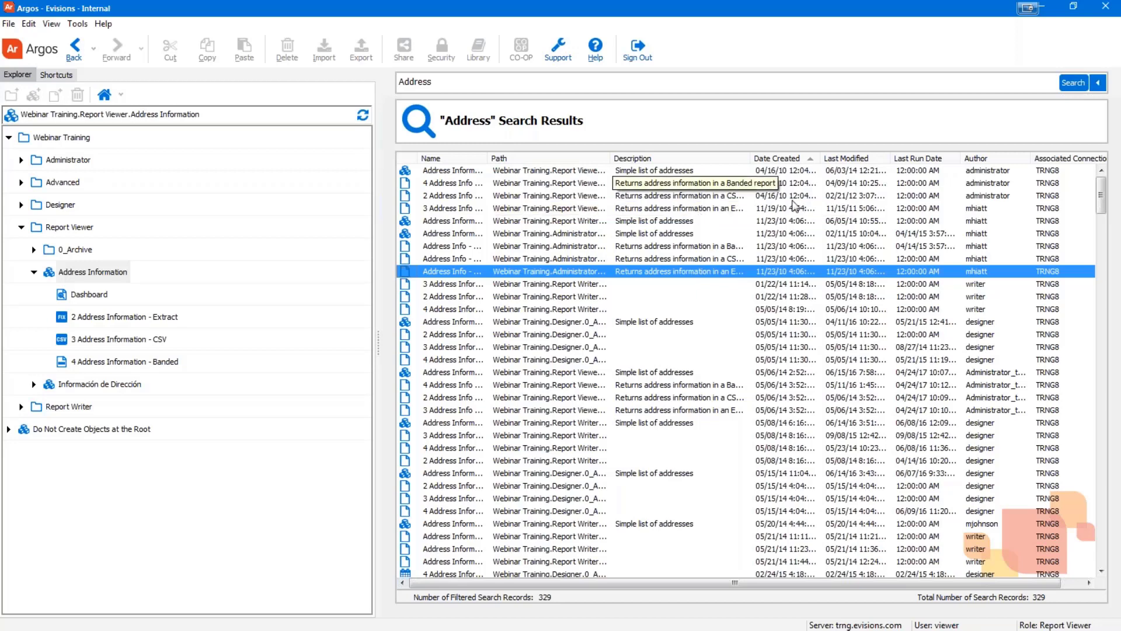
pyautogui.click(1100, 84)
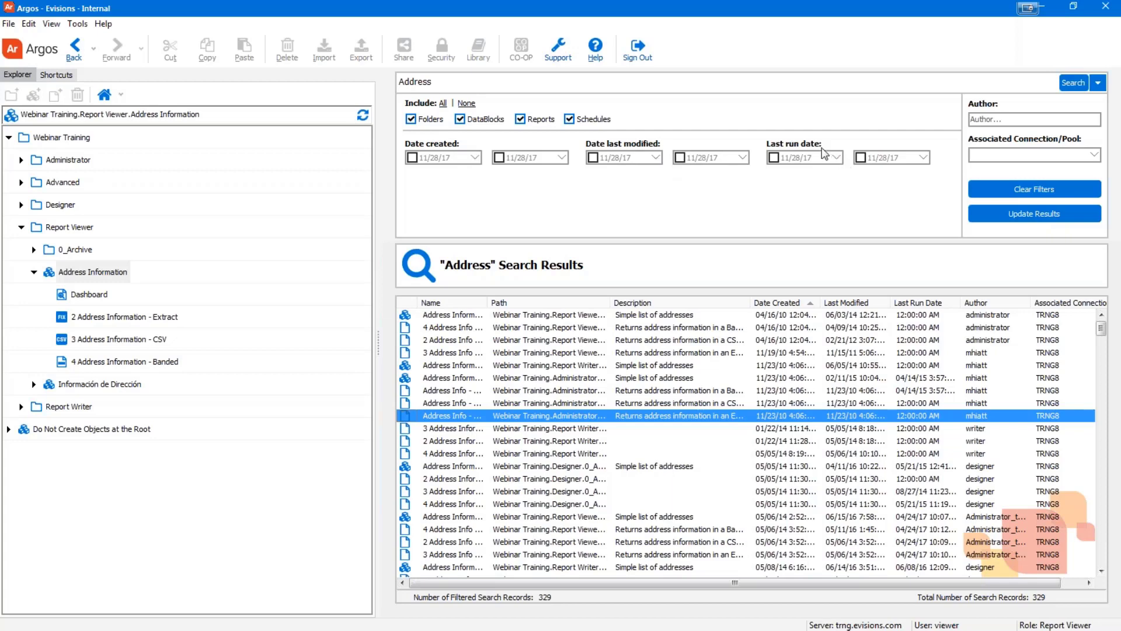
# Restrict the Address results to DataBlocks by excluding Folders, Reports and Schedules
pyautogui.click(981, 120)
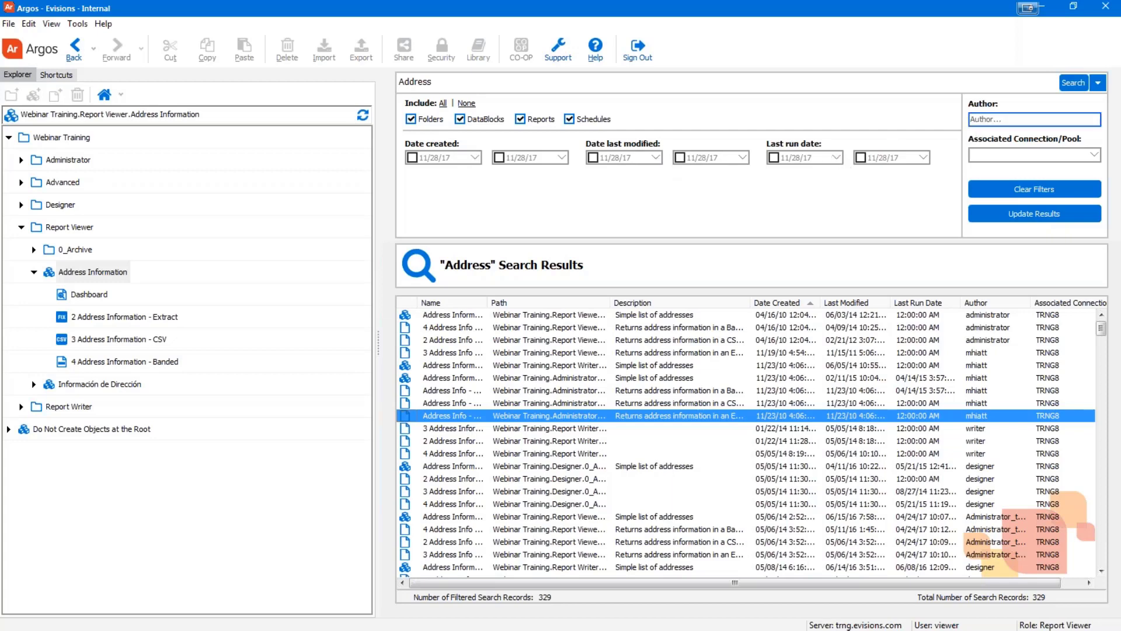
pyautogui.click(1024, 155)
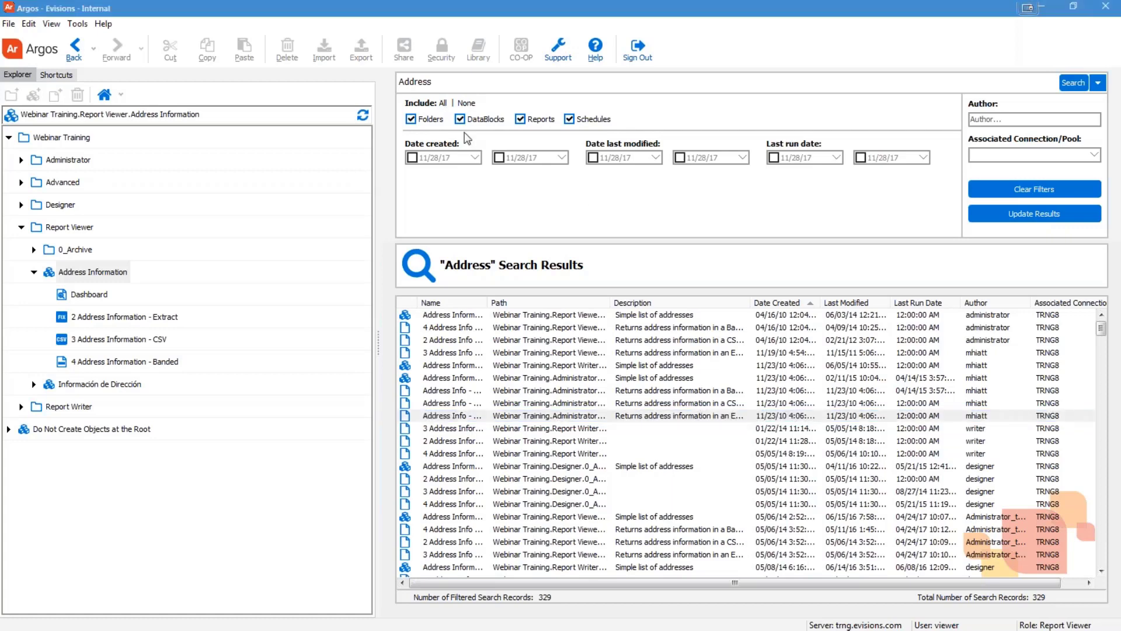
pyautogui.click(412, 119)
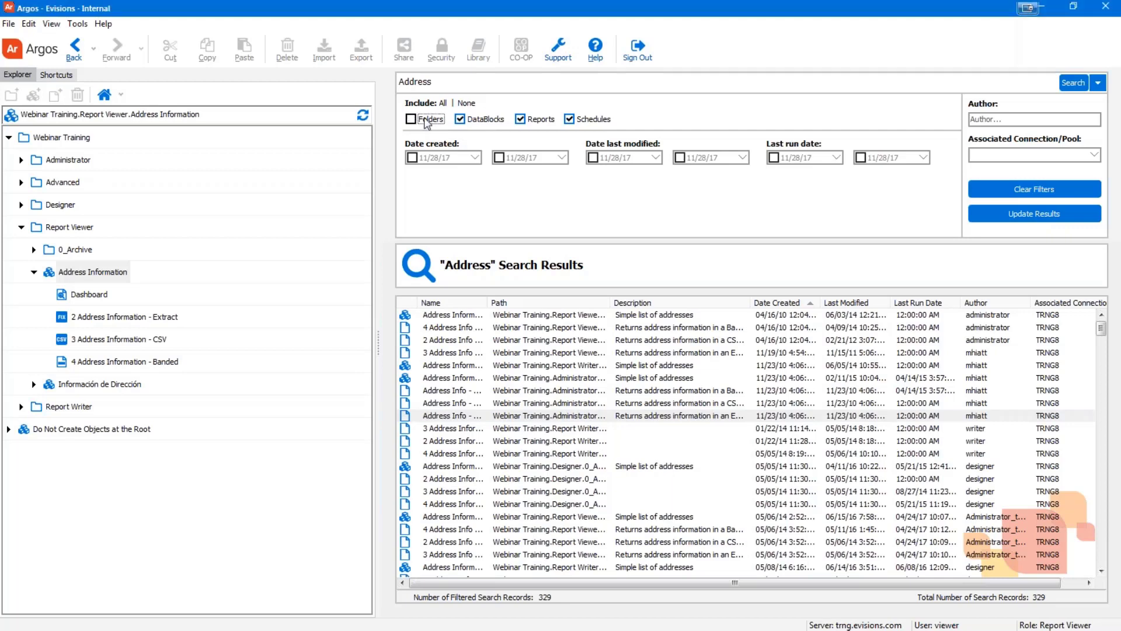
pyautogui.click(520, 119)
pyautogui.click(570, 120)
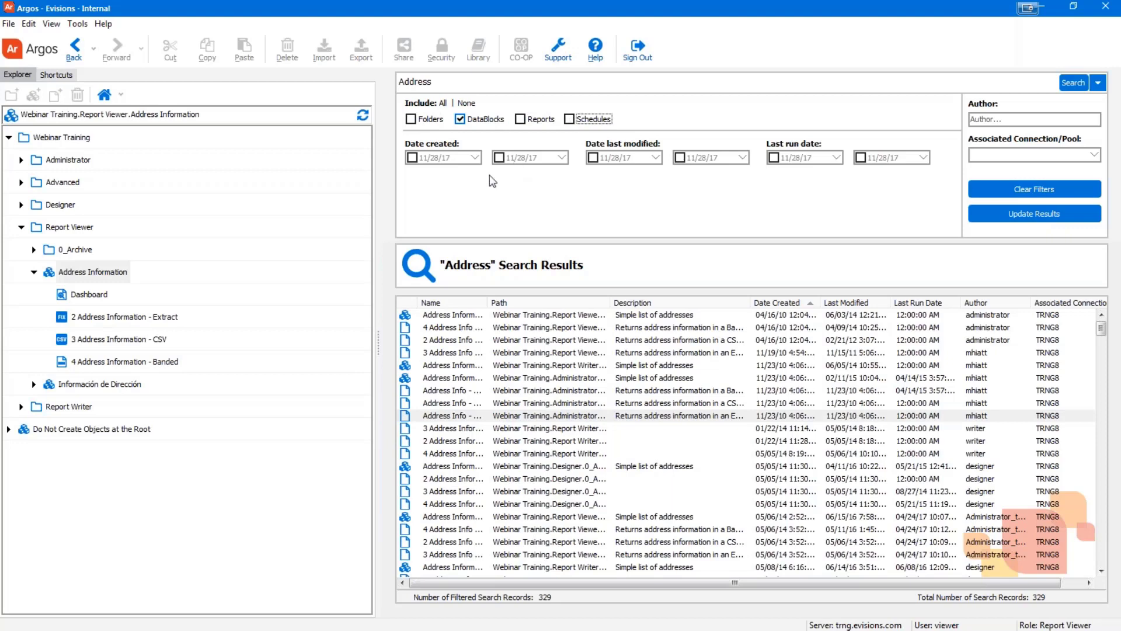
# Filter Date created from 05/01/2016 to 06/01/2016 and update, leaving 8 records
pyautogui.click(431, 158)
pyautogui.click(412, 157)
pyautogui.click(453, 157)
pyautogui.click(425, 159)
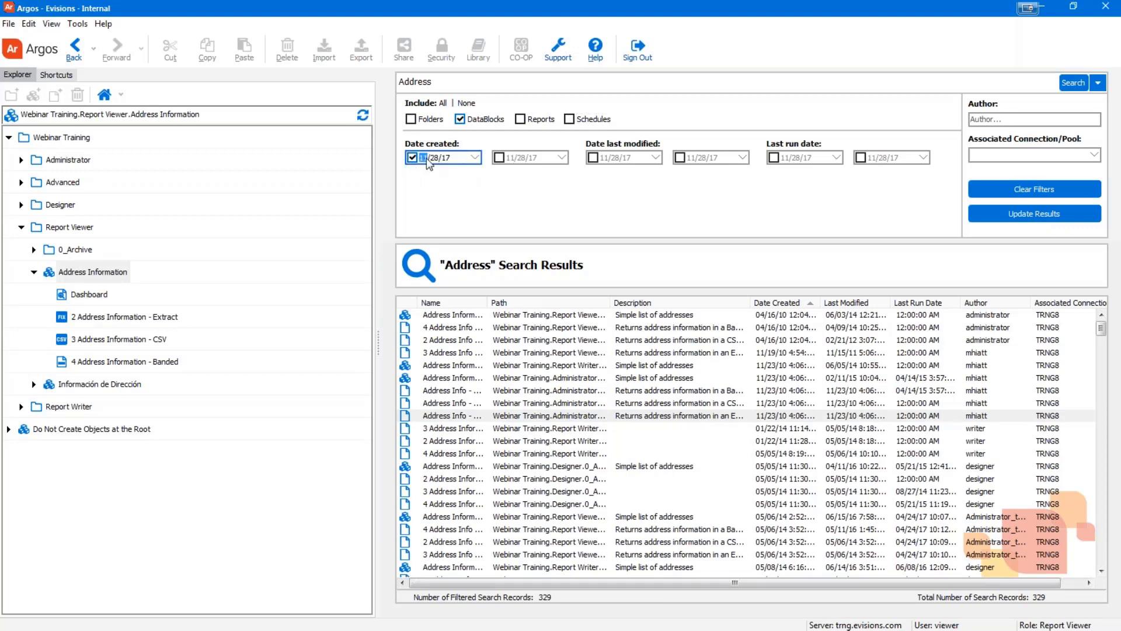
pyautogui.write('05')
pyautogui.press('Tab')
pyautogui.click(434, 163)
pyautogui.write('01/2016')
pyautogui.click(499, 158)
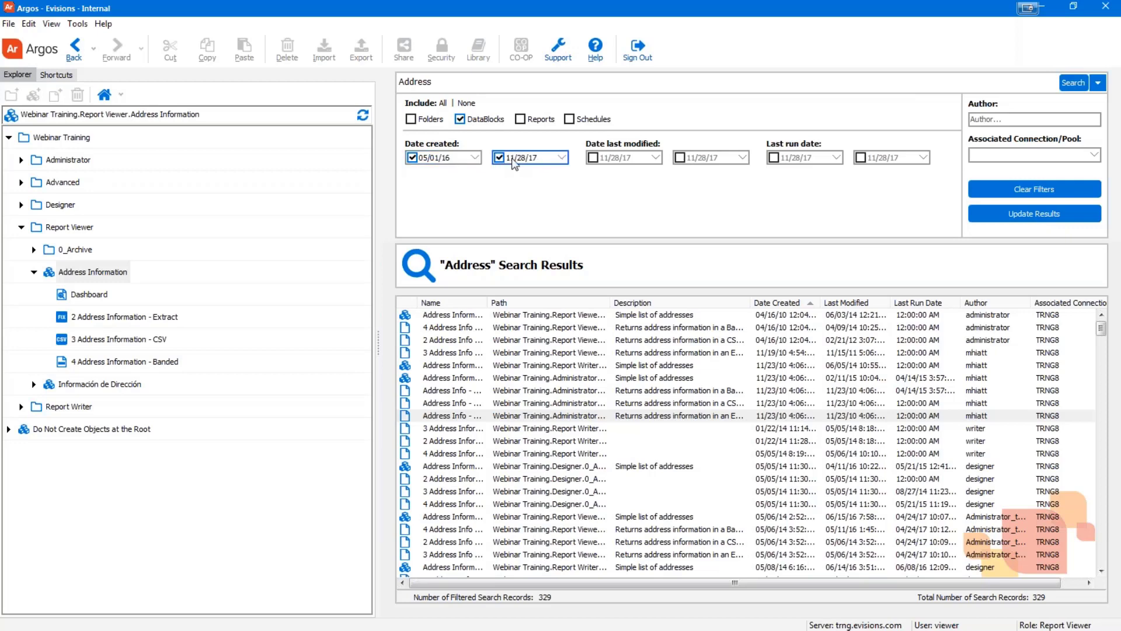
pyautogui.write('06/01/2016')
pyautogui.click(1035, 215)
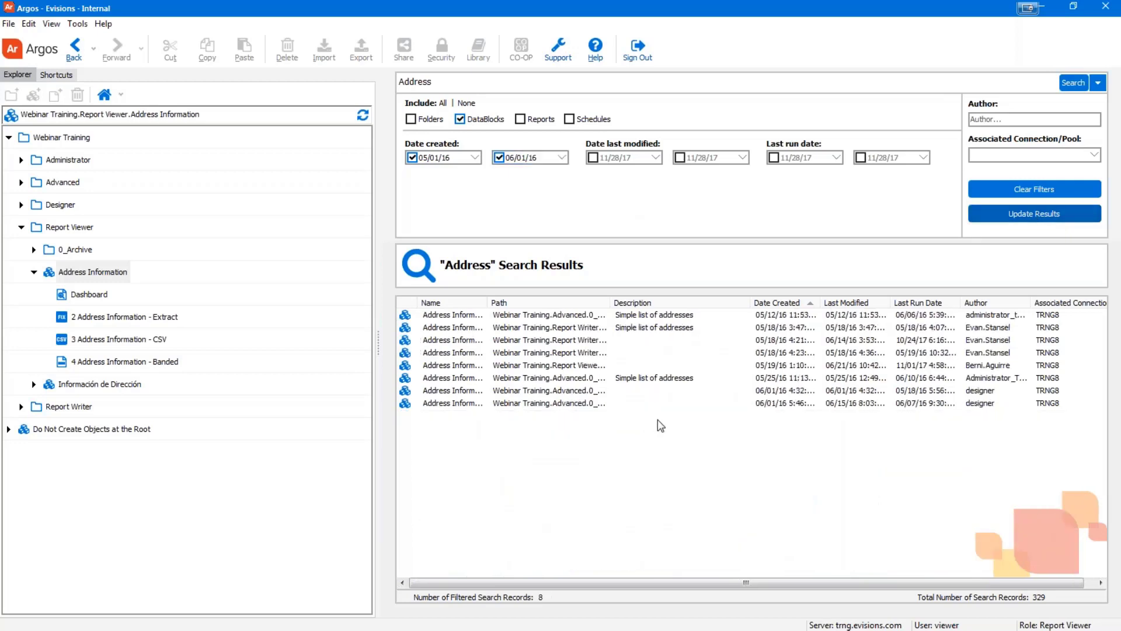
# Re-sort by Date Created and open the Address Information datablock created 05/19/16
pyautogui.click(564, 403)
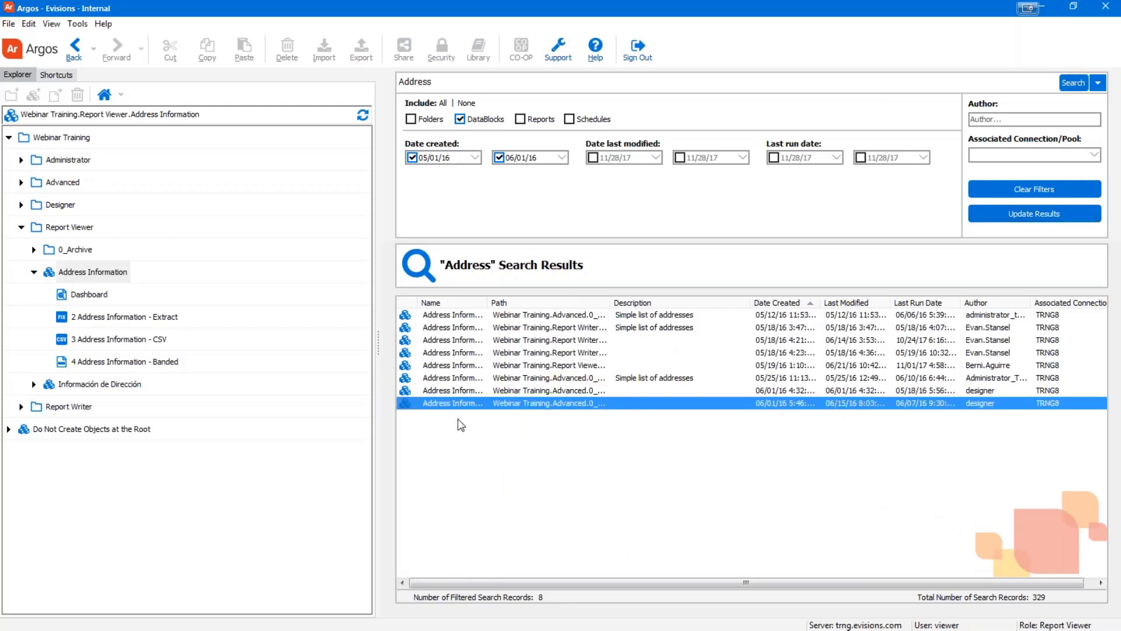
pyautogui.click(783, 305)
pyautogui.click(782, 305)
pyautogui.click(777, 368)
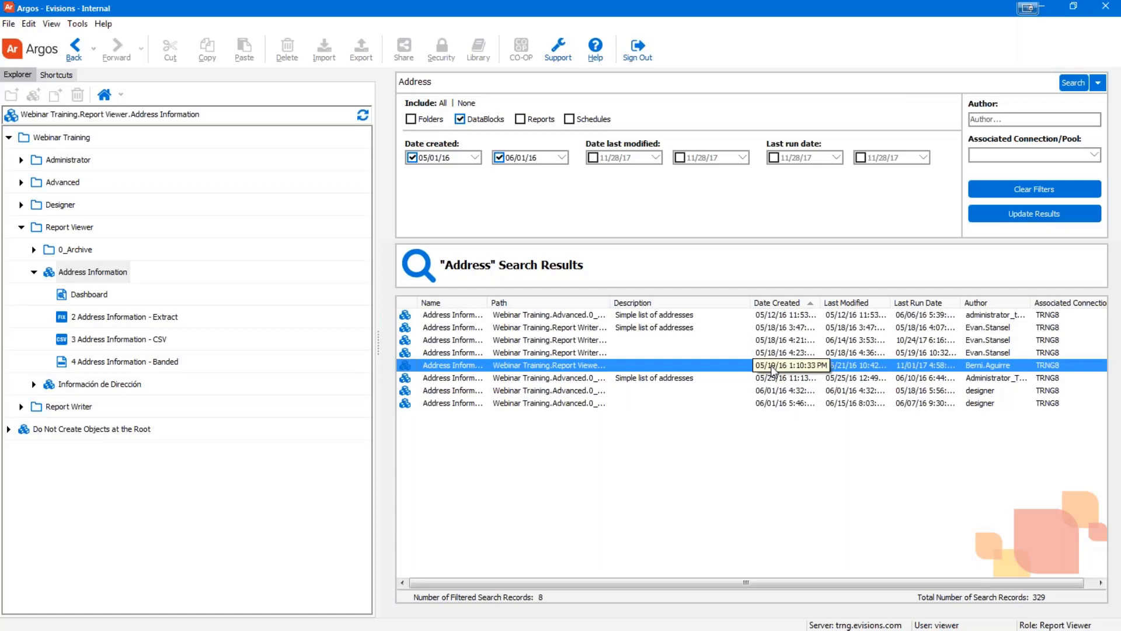
pyautogui.doubleClick(772, 366)
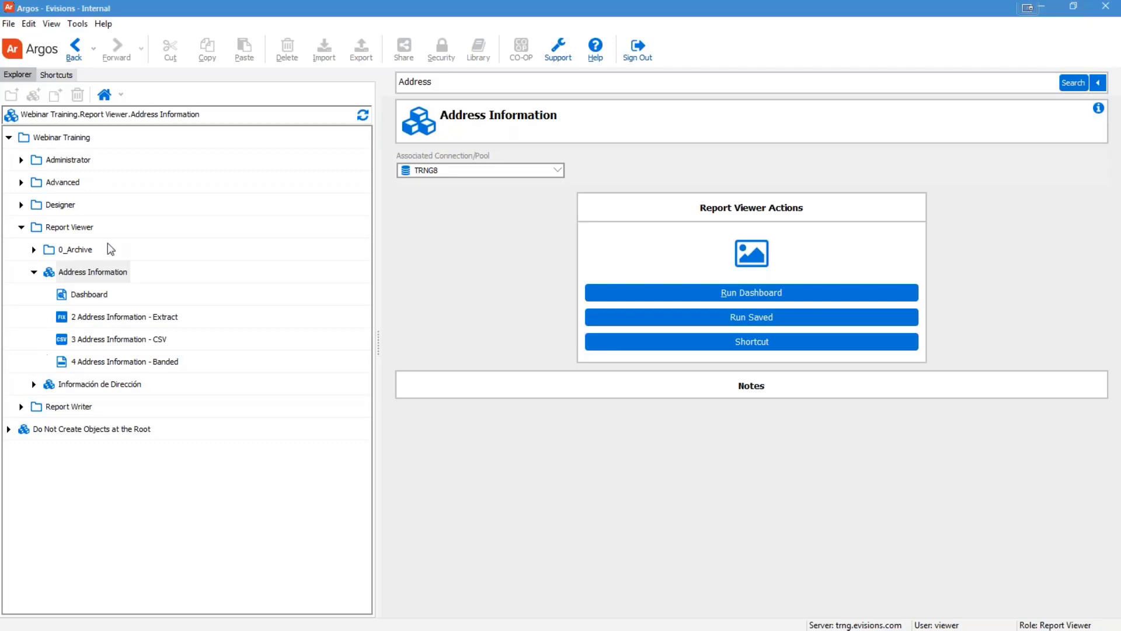
# Select the Address Information Dashboard in the tree and run it
pyautogui.click(95, 295)
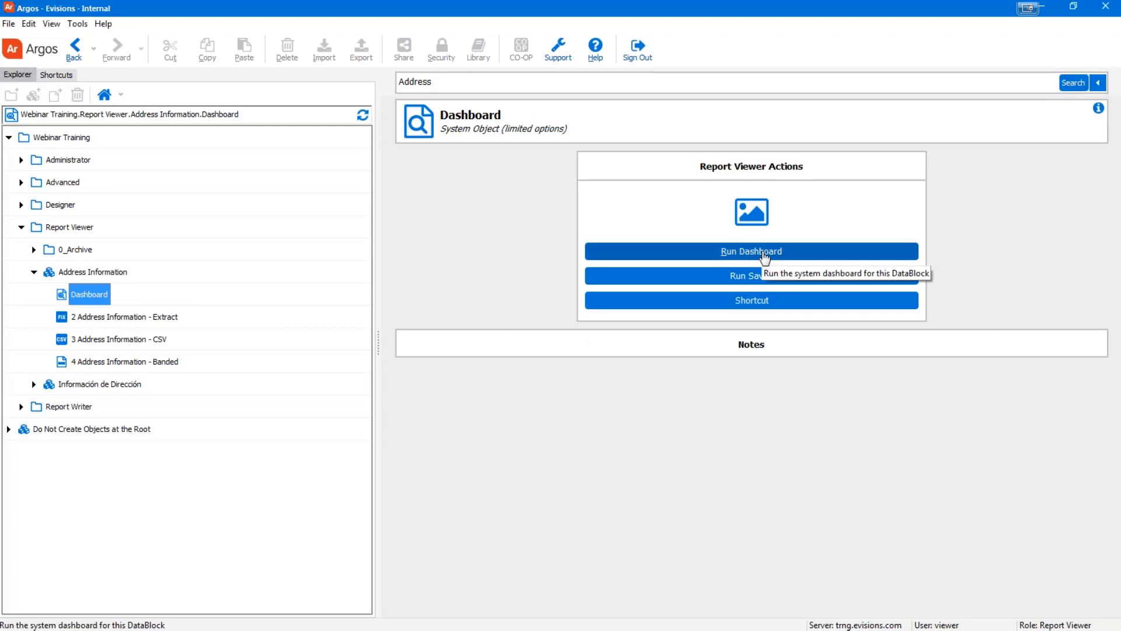
pyautogui.click(765, 257)
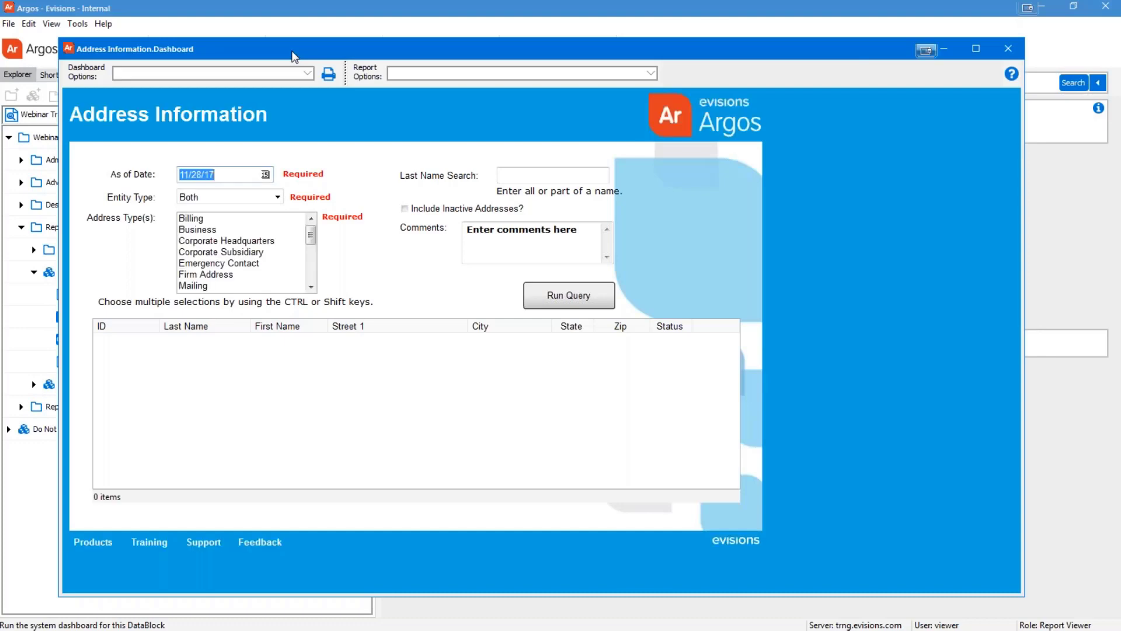
# Maximize the dashboard window and browse the As of Date calendar back without picking a date
pyautogui.doubleClick(293, 52)
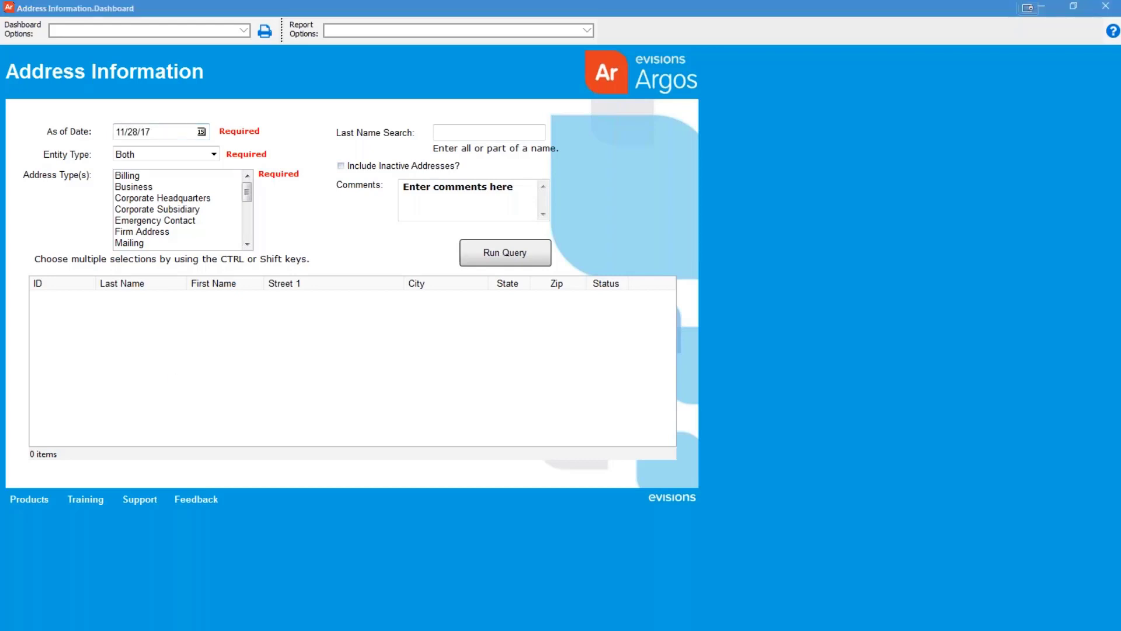
pyautogui.click(202, 138)
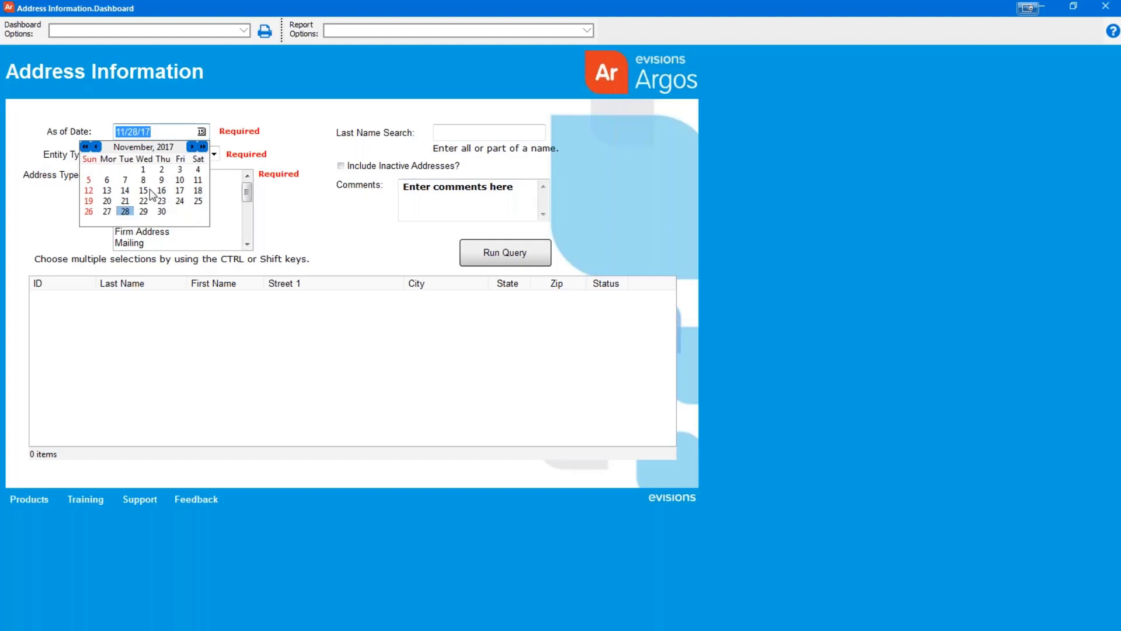
pyautogui.click(86, 146)
pyautogui.click(86, 146)
pyautogui.click(85, 147)
pyautogui.click(85, 147)
pyautogui.click(85, 146)
pyautogui.click(85, 146)
pyautogui.click(86, 147)
pyautogui.click(95, 147)
pyautogui.click(95, 146)
pyautogui.click(95, 146)
pyautogui.click(96, 147)
pyautogui.click(96, 146)
pyautogui.click(96, 147)
pyautogui.press('Escape')
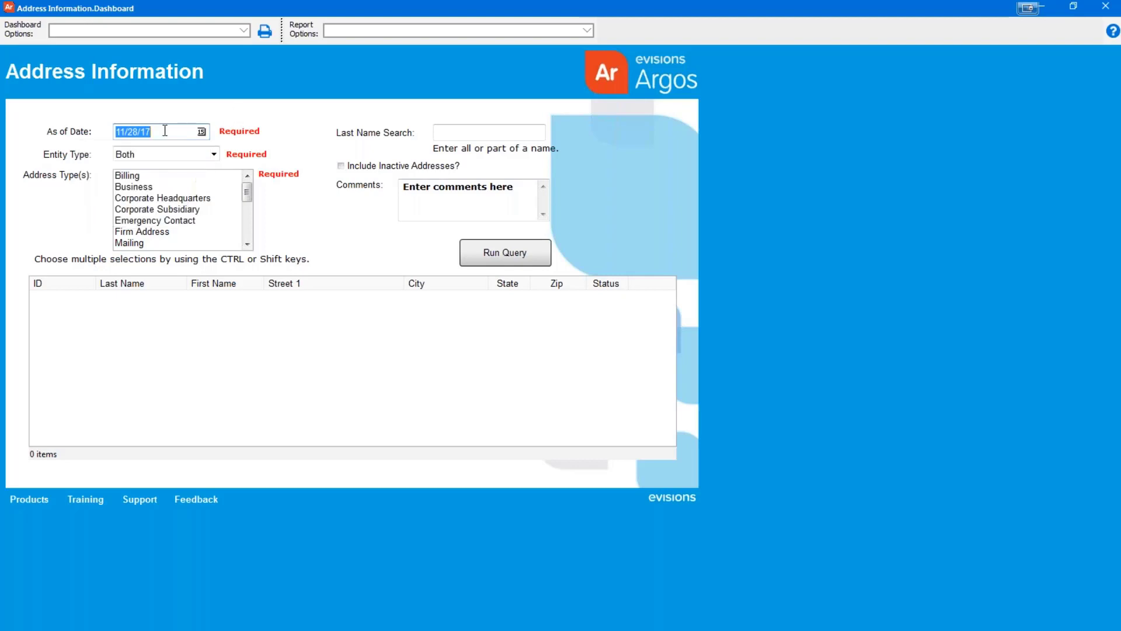
# Replace the As of Date with 01/01/01
pyautogui.click(121, 131)
pyautogui.press('BackSpace')
pyautogui.write('01/01/01')
# Keep the Entity Type set to Both
pyautogui.click(215, 154)
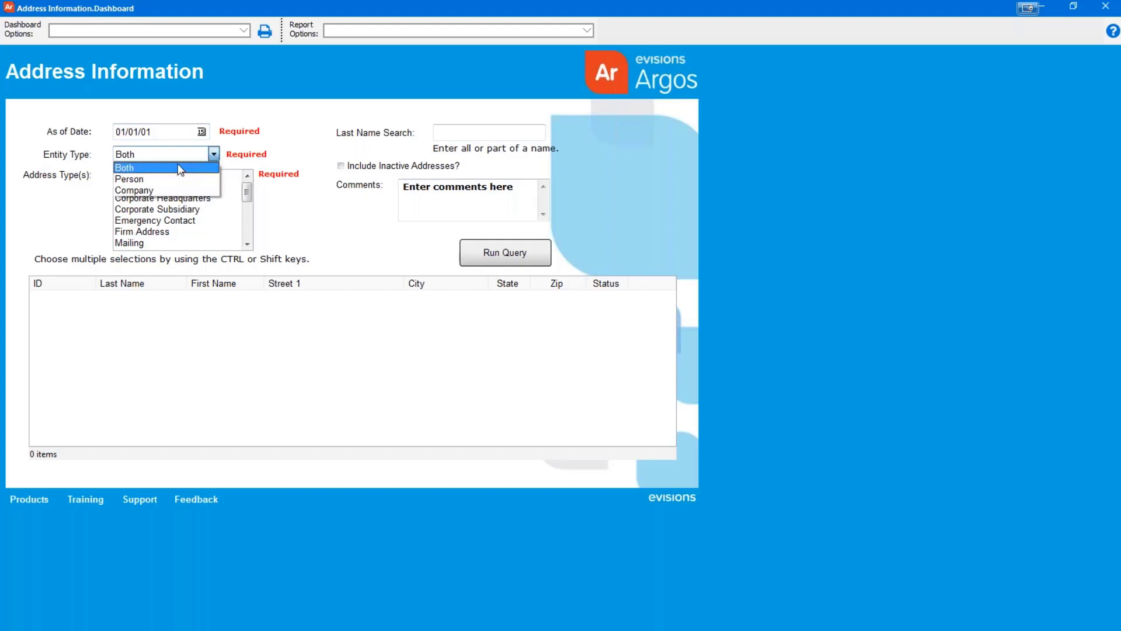
pyautogui.click(163, 169)
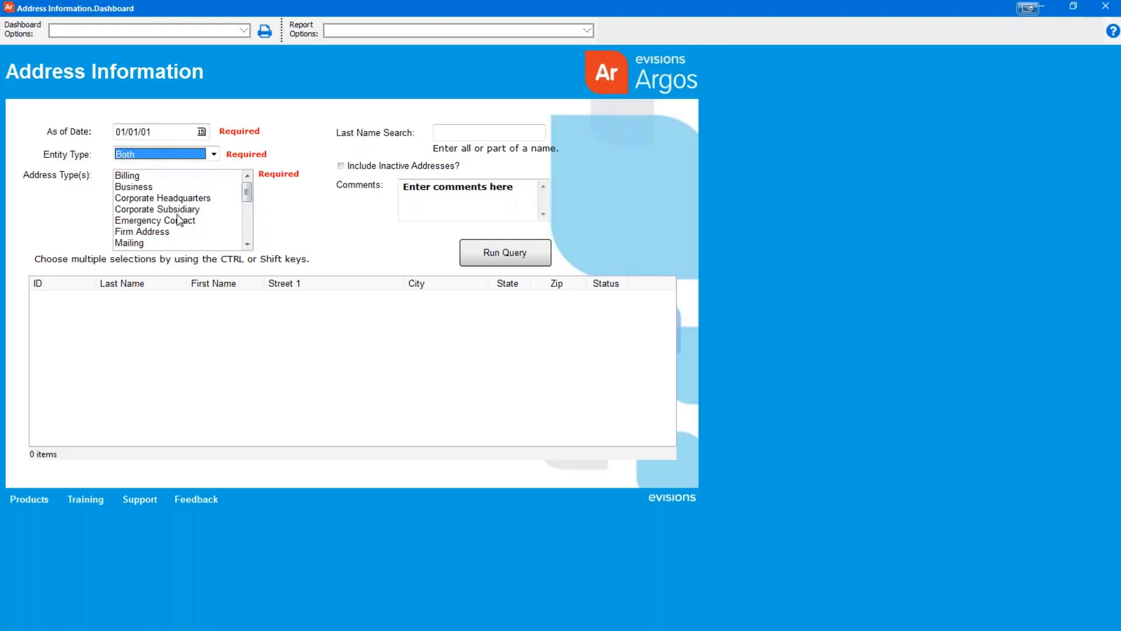
pyautogui.moveTo(252, 200)
pyautogui.mouseDown()
pyautogui.moveTo(246, 225)
pyautogui.moveTo(247, 188)
pyautogui.moveTo(249, 248)
pyautogui.moveTo(257, 190)
pyautogui.mouseUp()
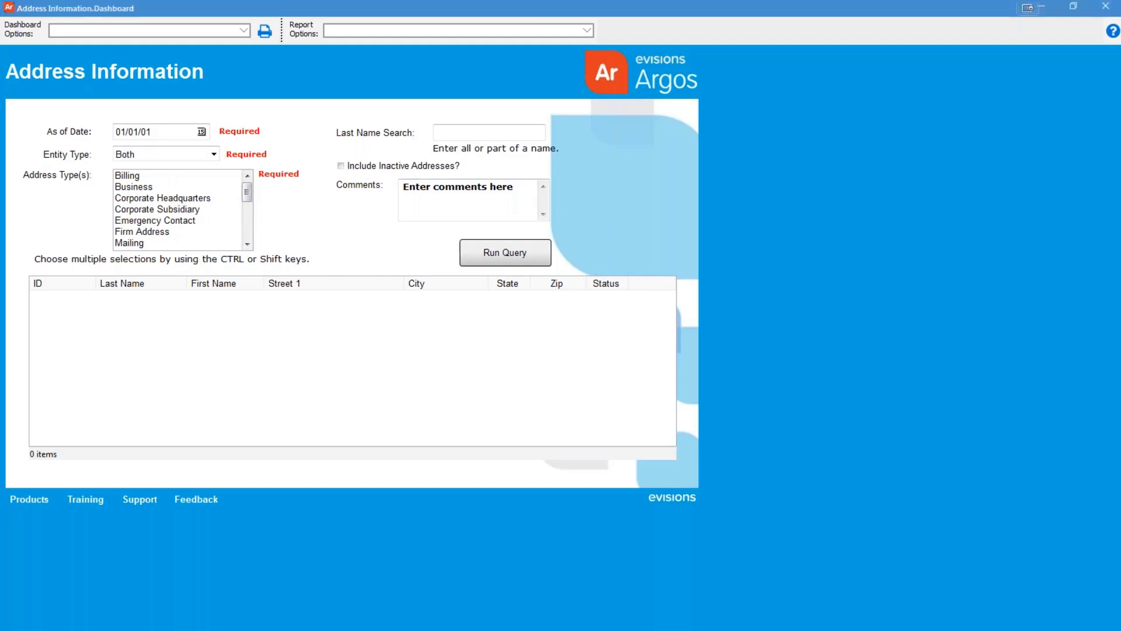
# Try Ctrl- and Shift-click address type selections, then select every type with Ctrl+A
pyautogui.click(147, 188)
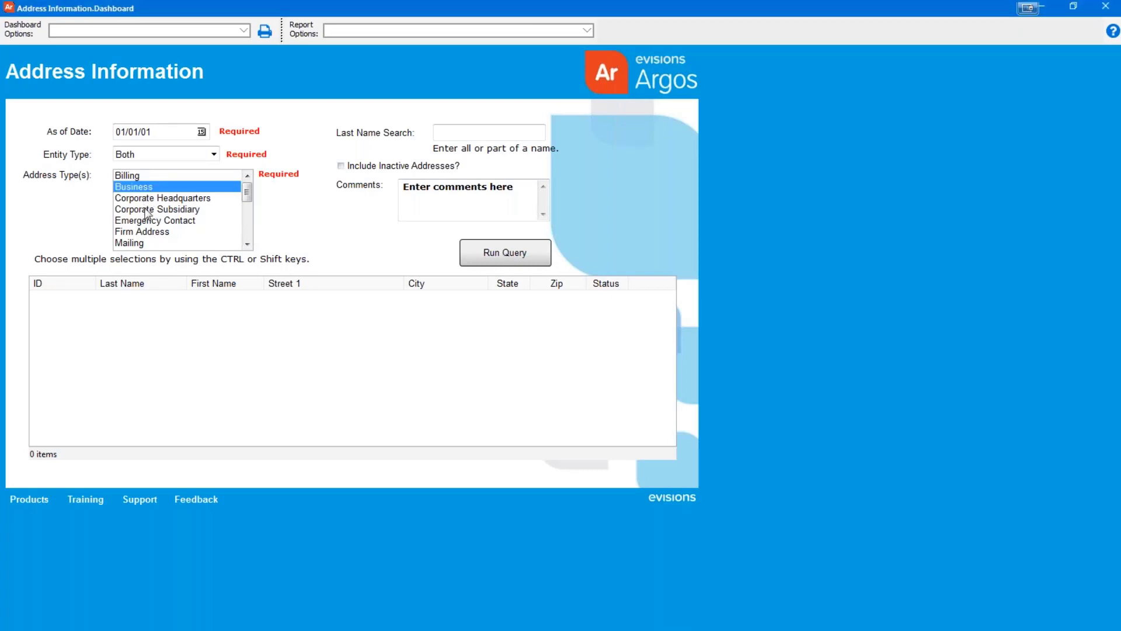
pyautogui.keyDown('ctrl'); pyautogui.click(146, 209); pyautogui.keyUp('ctrl')
pyautogui.keyDown('ctrl'); pyautogui.click(141, 232); pyautogui.keyUp('ctrl')
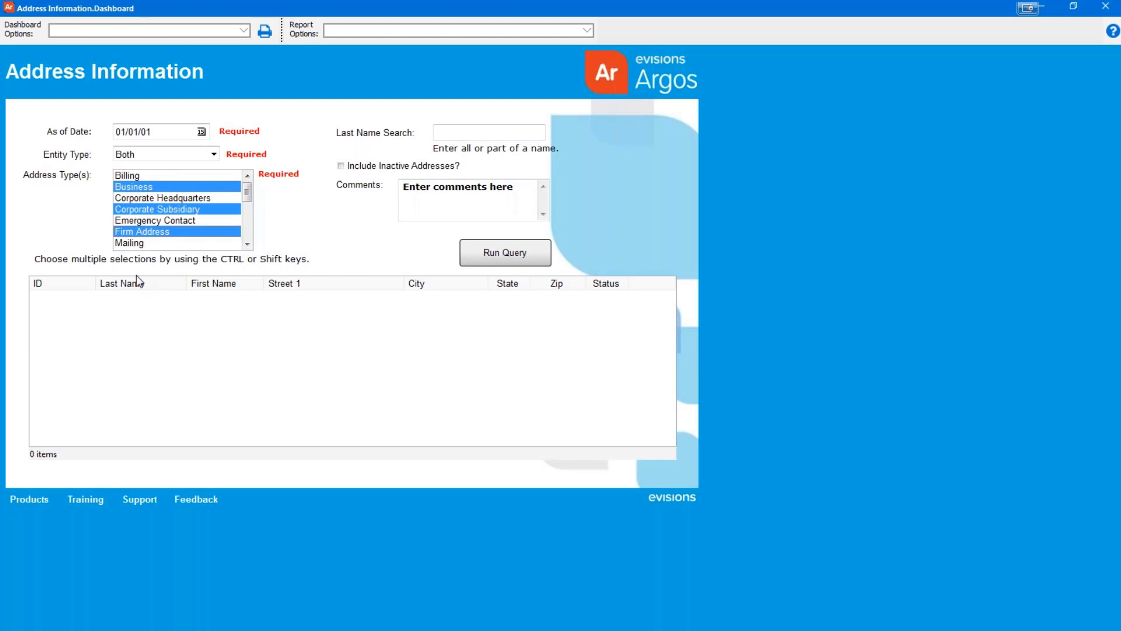
pyautogui.click(135, 177)
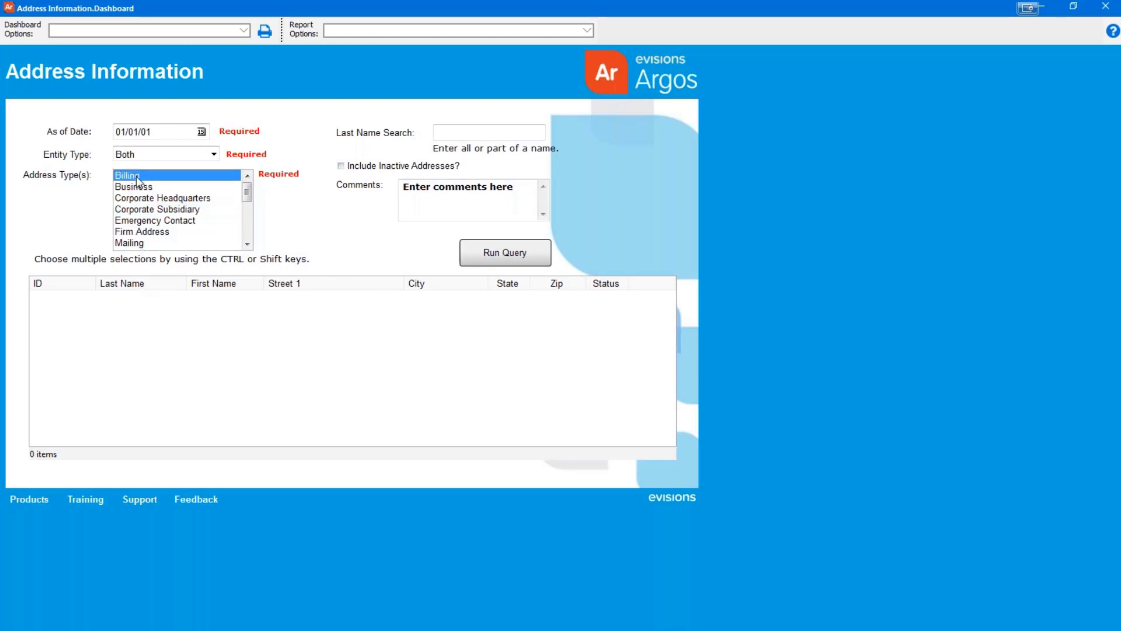
pyautogui.keyDown('shift'); pyautogui.click(142, 243); pyautogui.keyUp('shift')
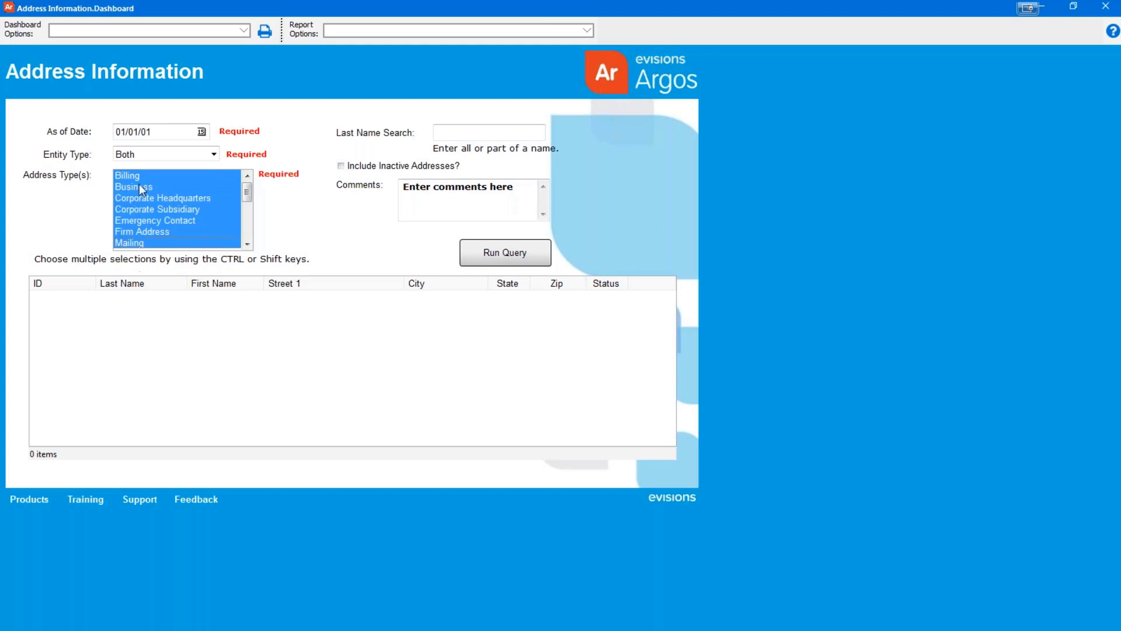
pyautogui.click(139, 186)
pyautogui.keyDown('shift'); pyautogui.click(141, 221); pyautogui.keyUp('shift')
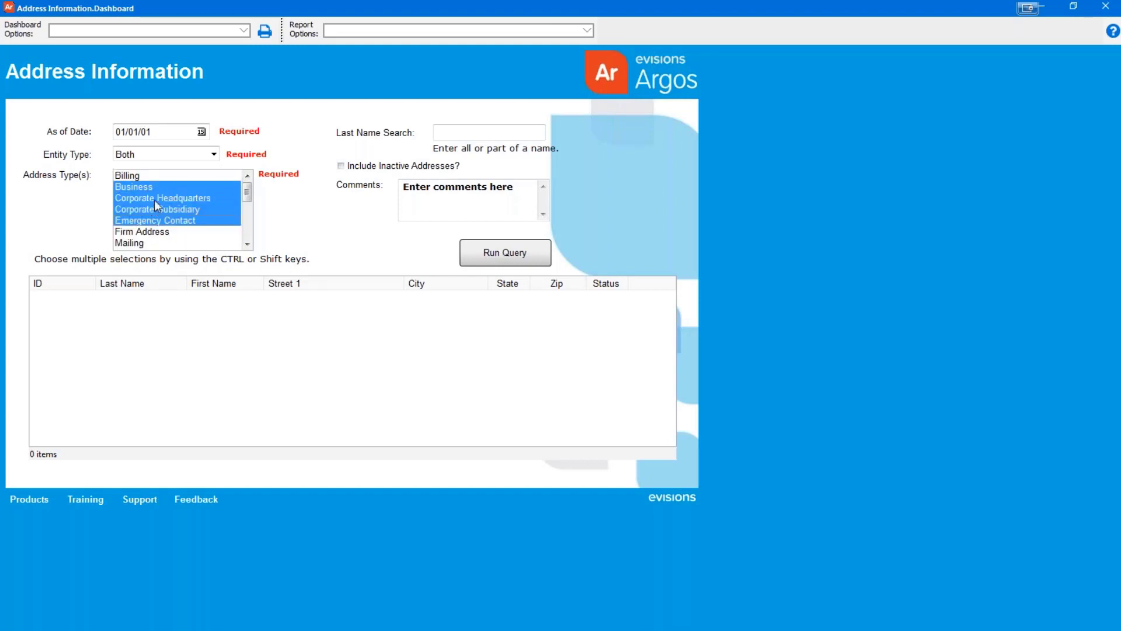
pyautogui.click(154, 200)
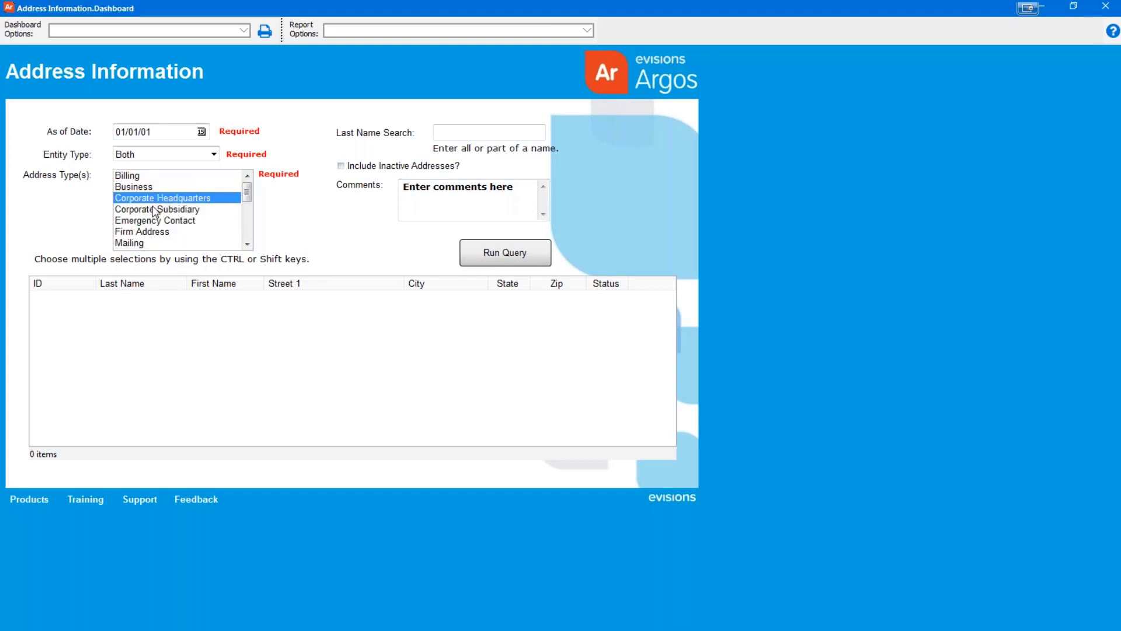
pyautogui.hotkey('ctrl', 'a')
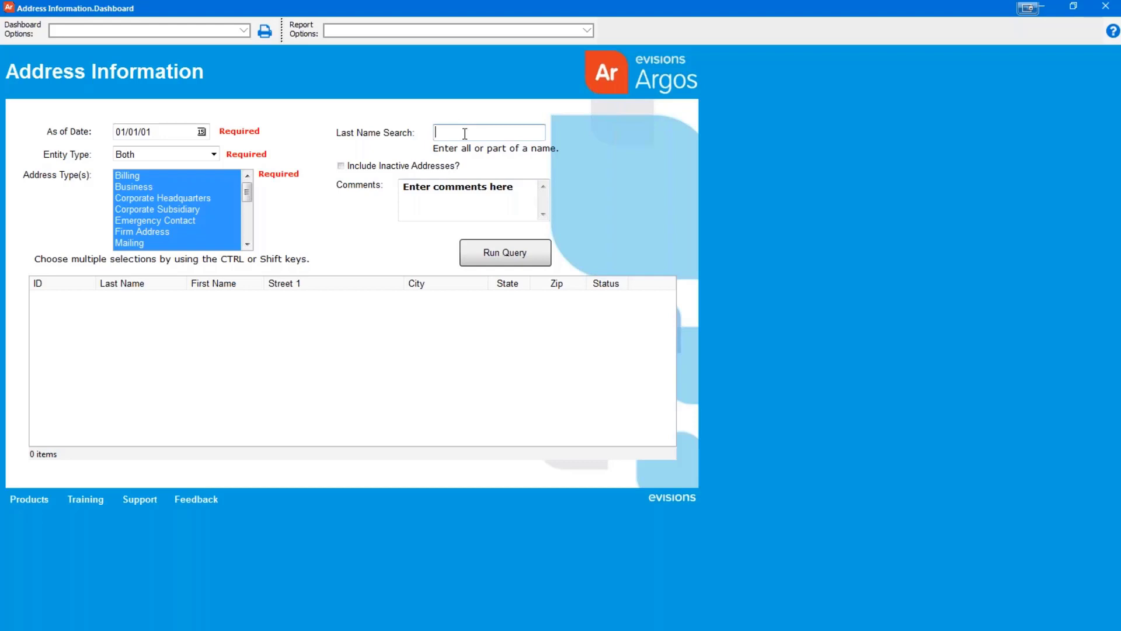
# Enter W as the Last Name Search and leave Include Inactive Addresses? unticked
pyautogui.write('W')
pyautogui.press('Return')
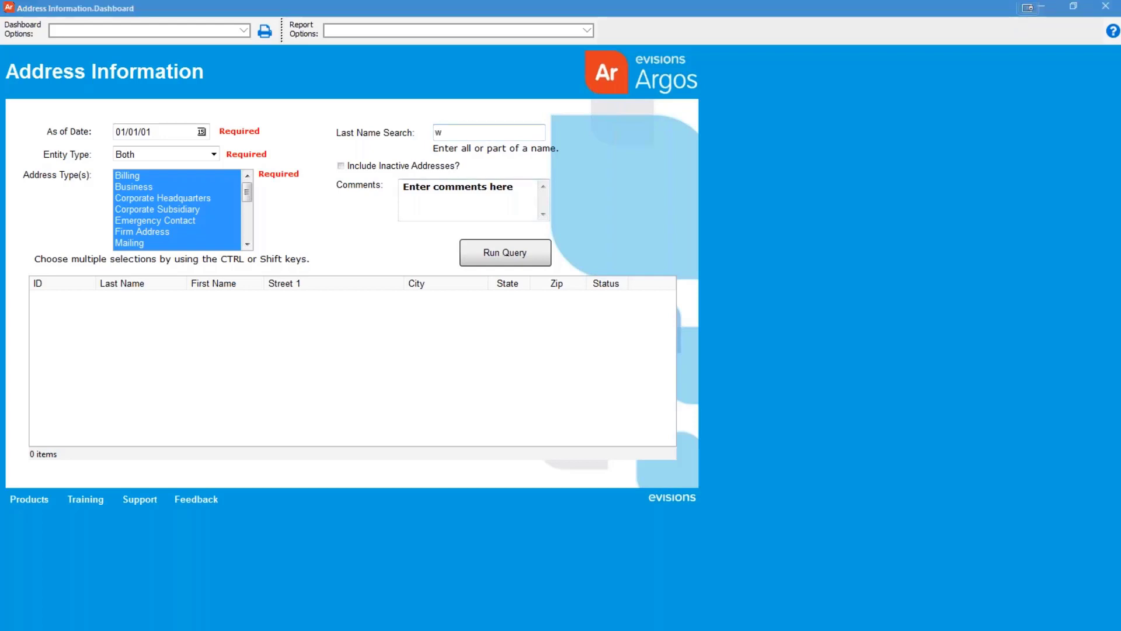
pyautogui.click(342, 168)
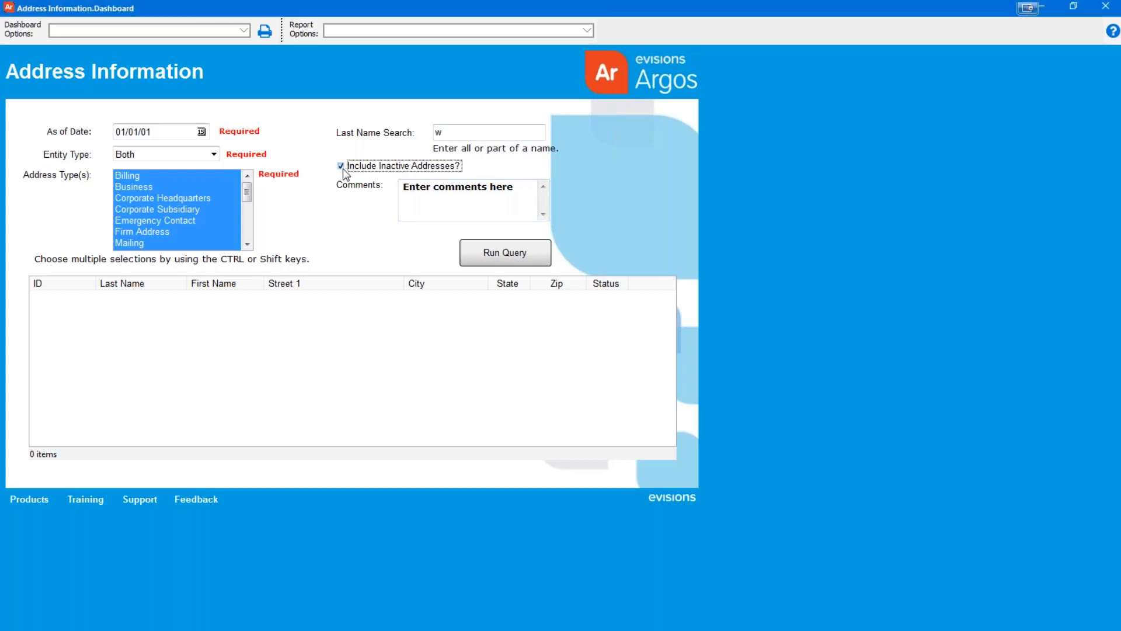
pyautogui.click(342, 168)
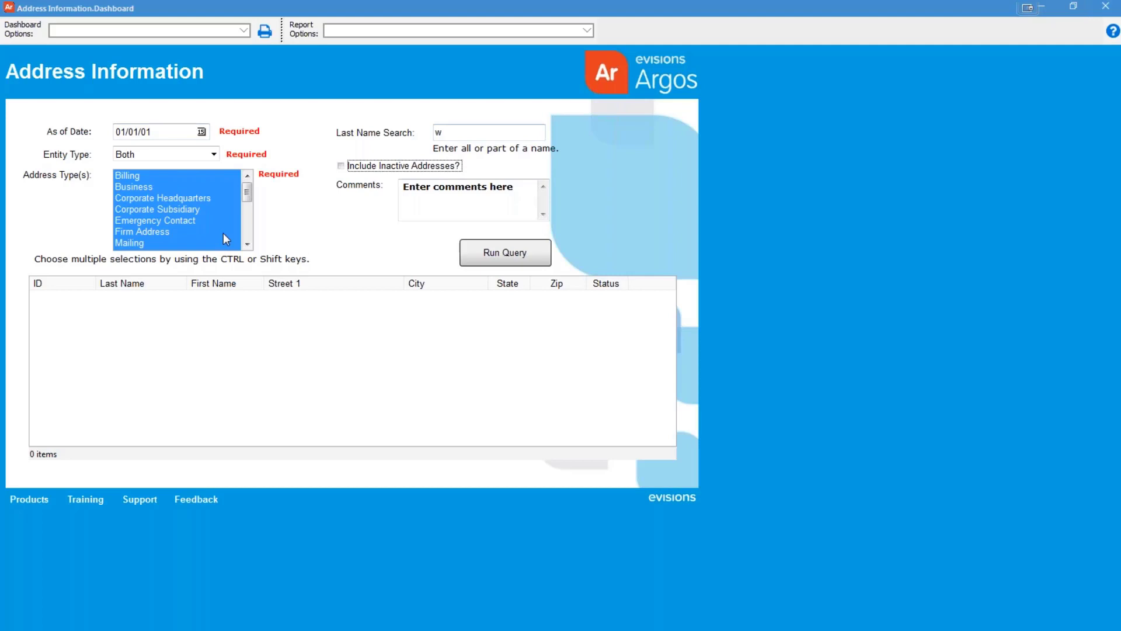
# Name the new saved settings 'Saved Settings - November Training', described as 'settings for November 2017'
pyautogui.click(244, 31)
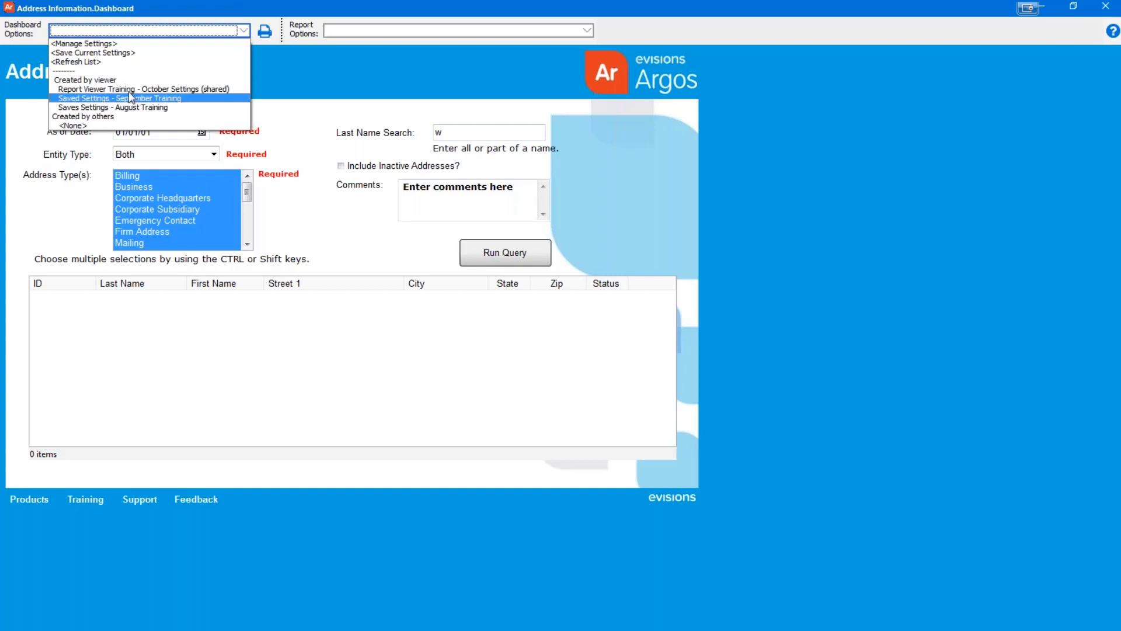
pyautogui.click(122, 55)
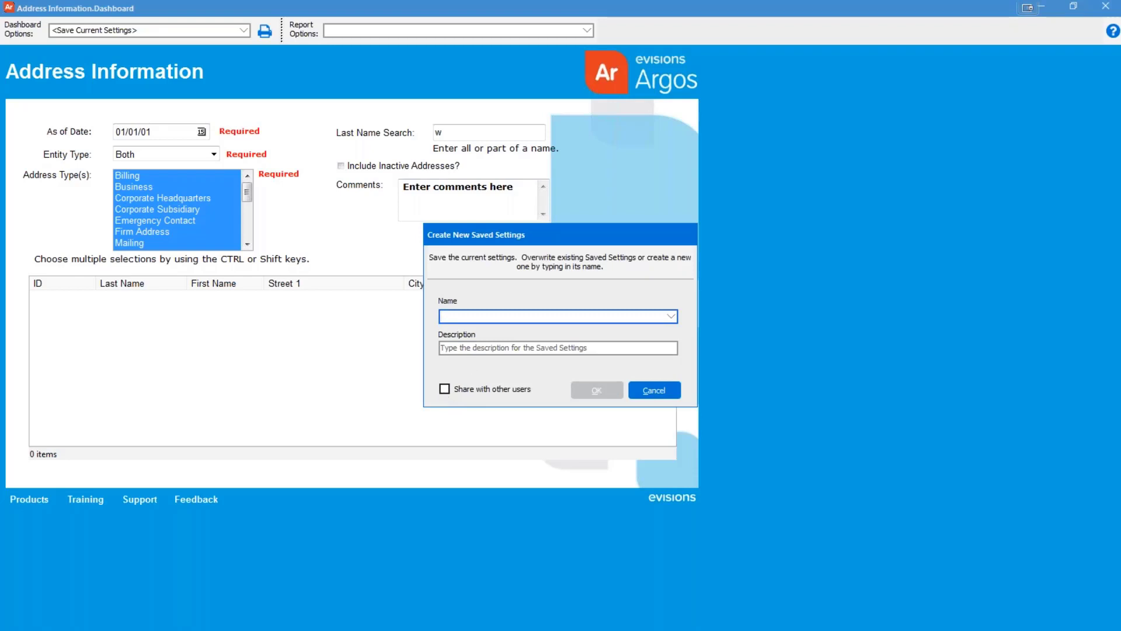
pyautogui.write('Saved Se')
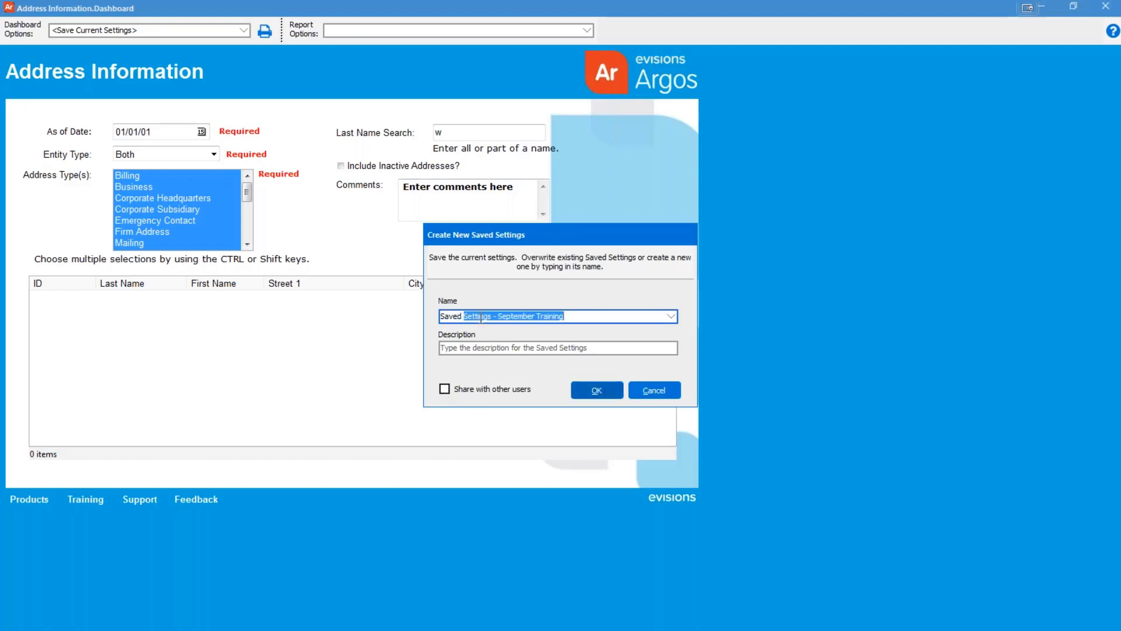
pyautogui.write('tting')
pyautogui.press('End')
pyautogui.press('Left')
pyautogui.press('Left')
pyautogui.press('Left')
pyautogui.press('BackSpace')
pyautogui.press('BackSpace')
pyautogui.press('BackSpace')
pyautogui.press('BackSpace')
pyautogui.press('BackSpace')
pyautogui.press('BackSpace')
pyautogui.press('BackSpace')
pyautogui.press('BackSpace')
pyautogui.press('BackSpace')
pyautogui.press('BackSpace')
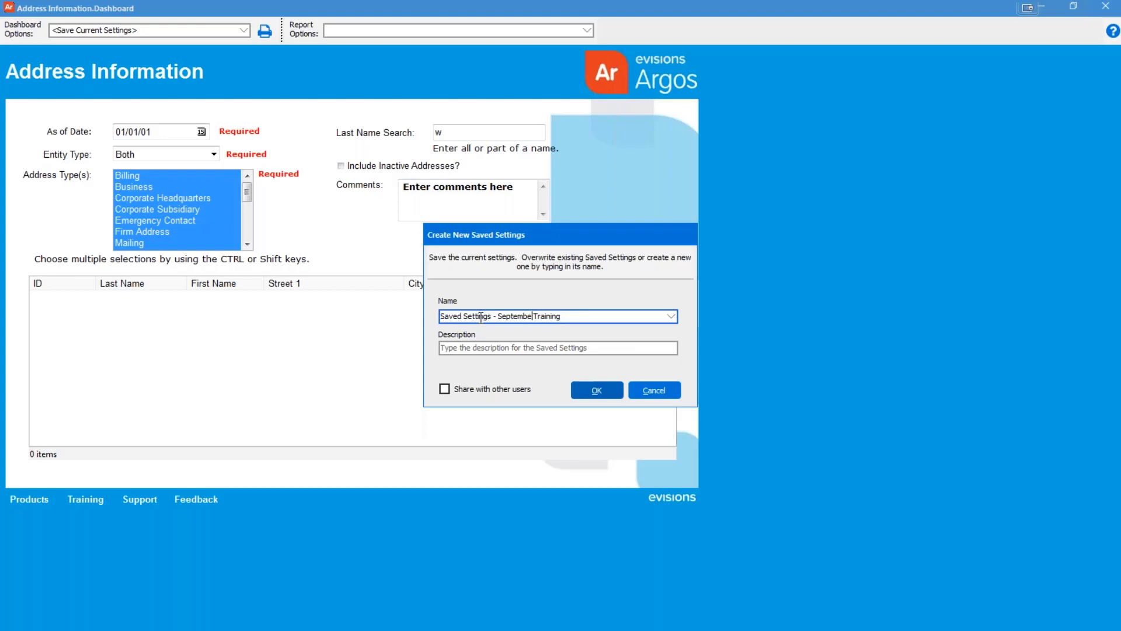
pyautogui.write('November')
pyautogui.press('Tab')
pyautogui.write('setting')
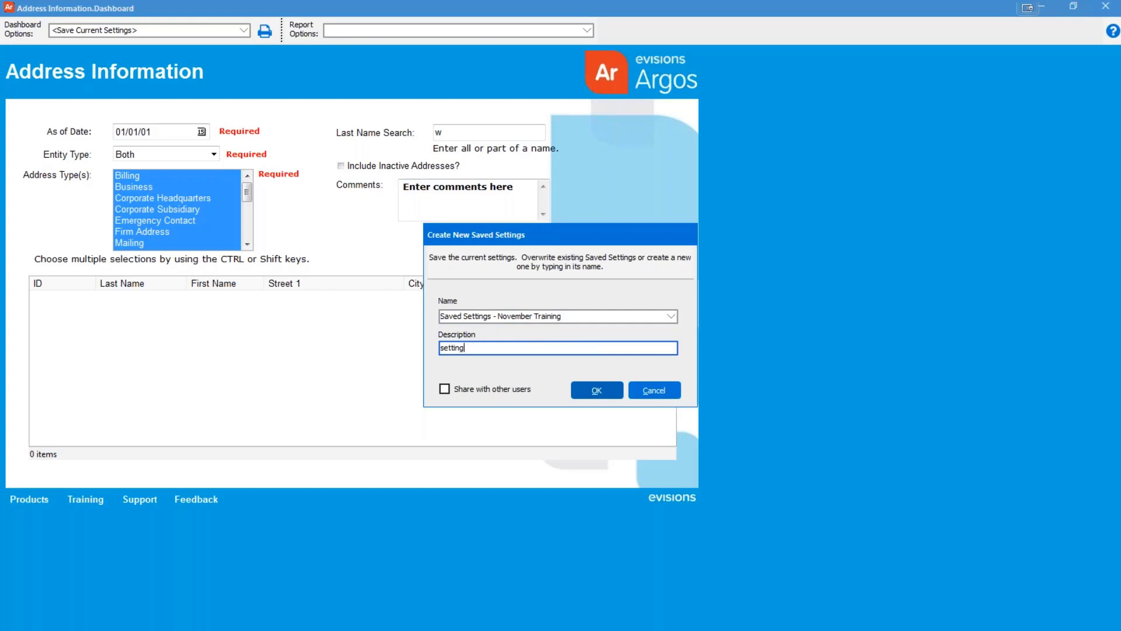
pyautogui.write('s for November 2017')
# Save and reload 'Saved Settings - November Training', then run the query listing 23 addresses
pyautogui.click(581, 388)
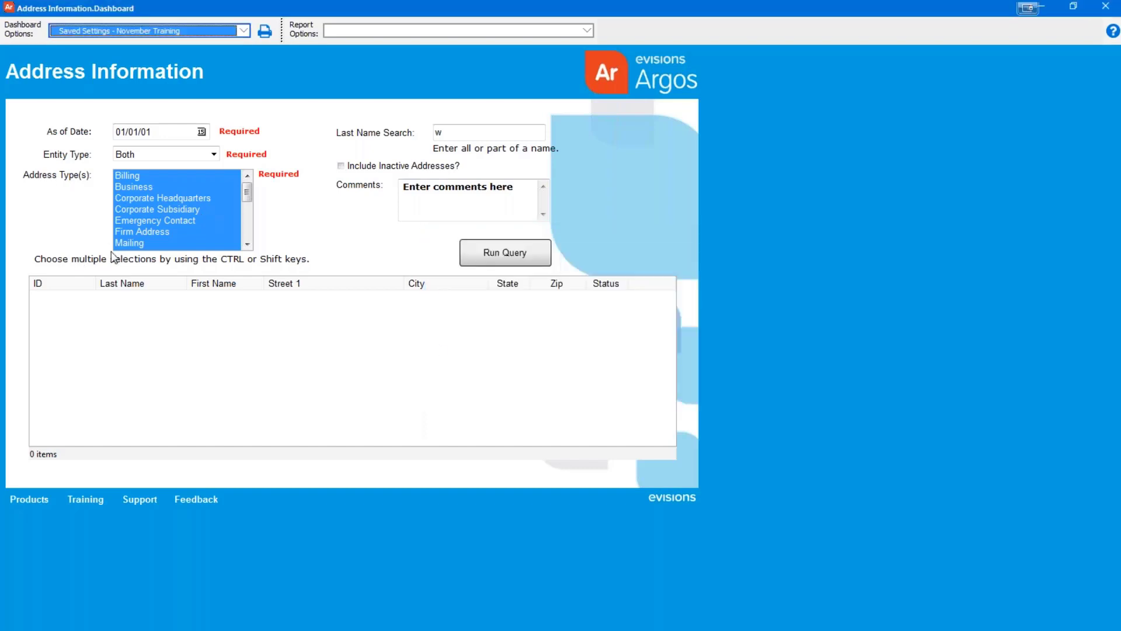
pyautogui.click(243, 31)
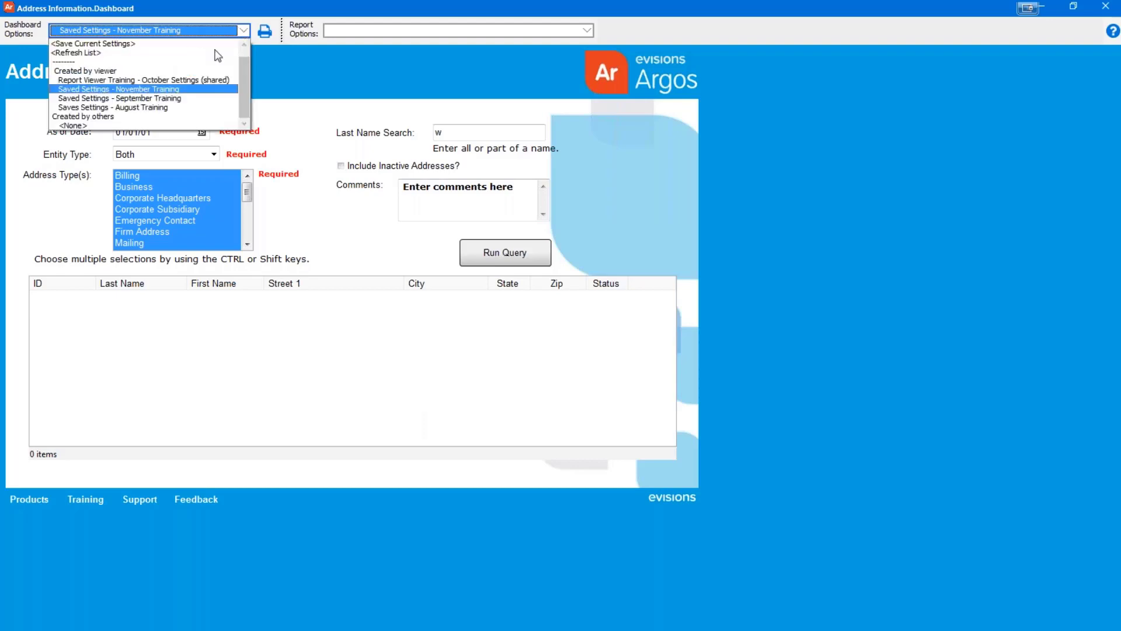
pyautogui.click(162, 91)
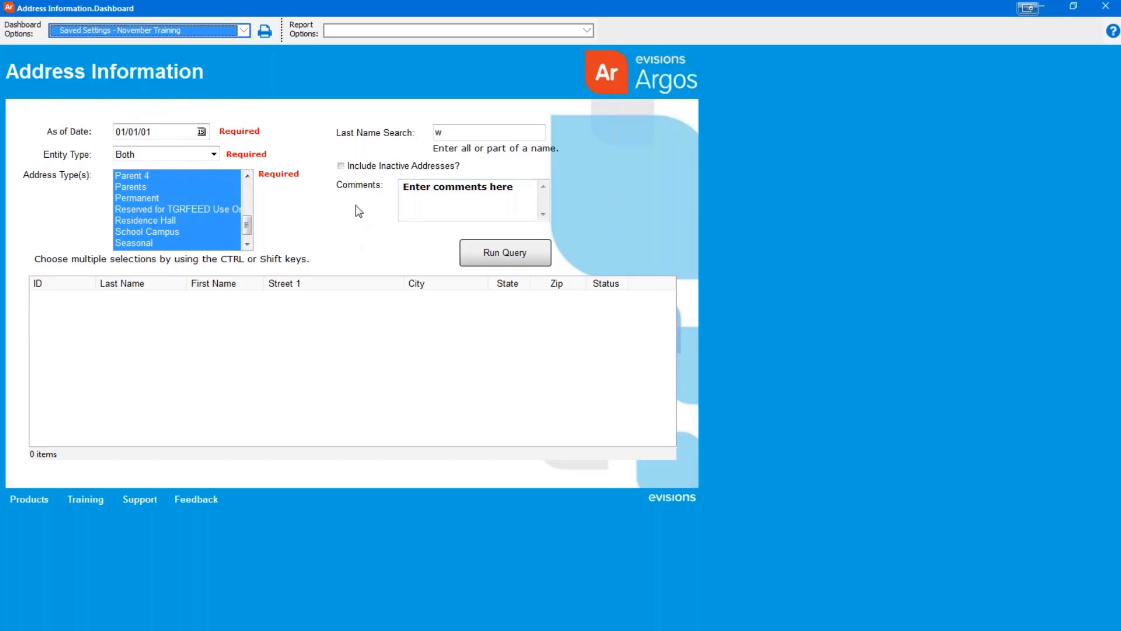
pyautogui.click(489, 247)
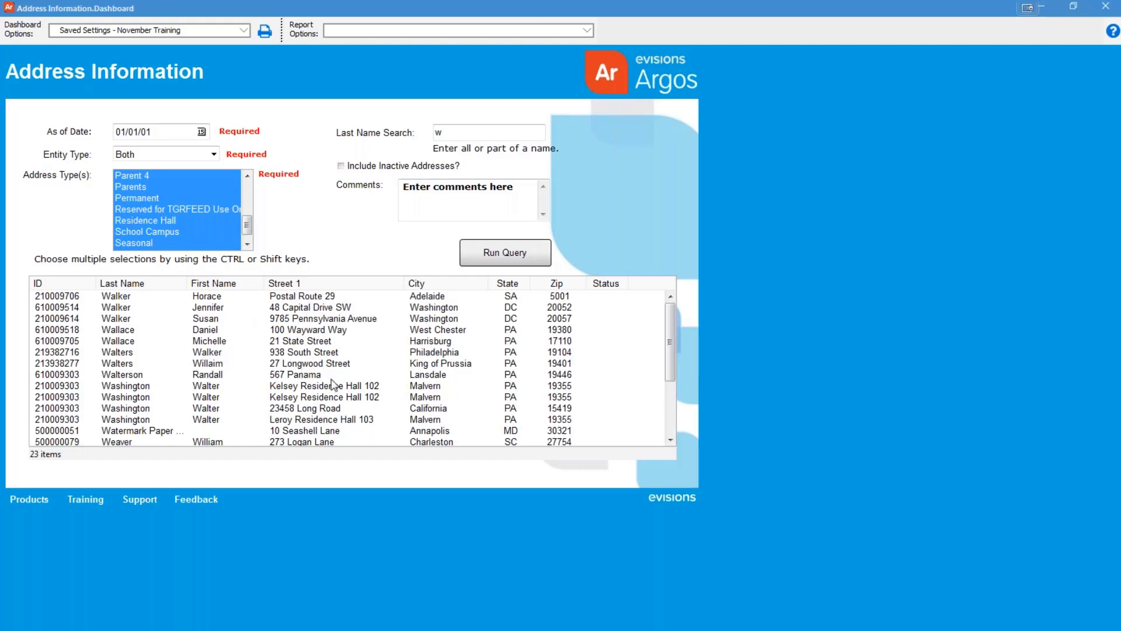
# Open Save results for the grid, keeping ID and Last Name included with ID above Last Name
pyautogui.rightClick(294, 323)
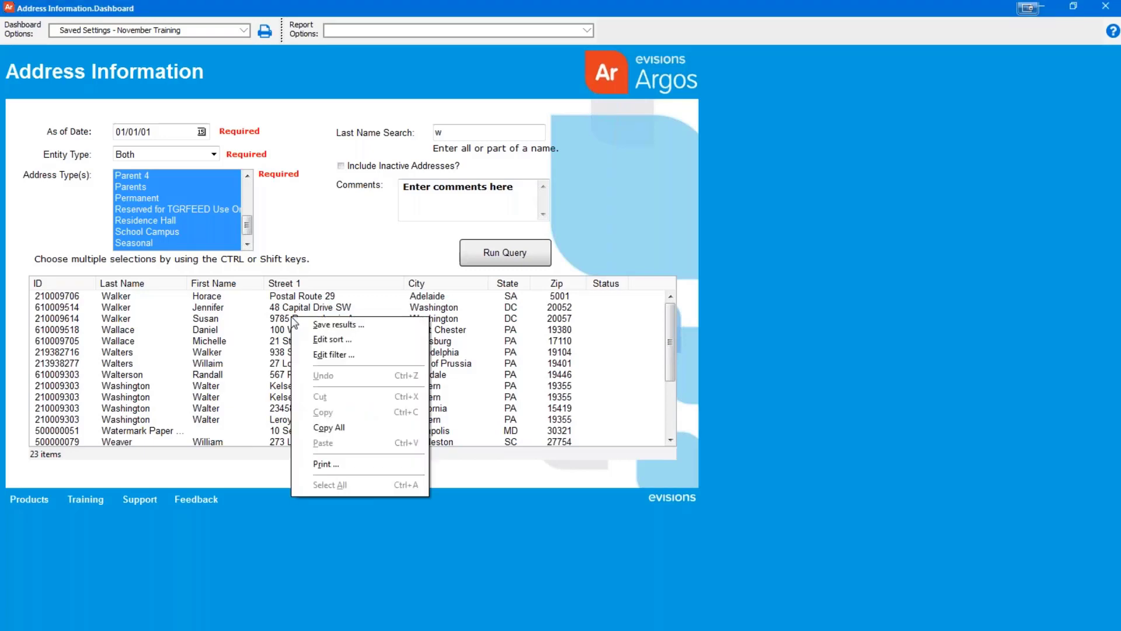
pyautogui.click(350, 327)
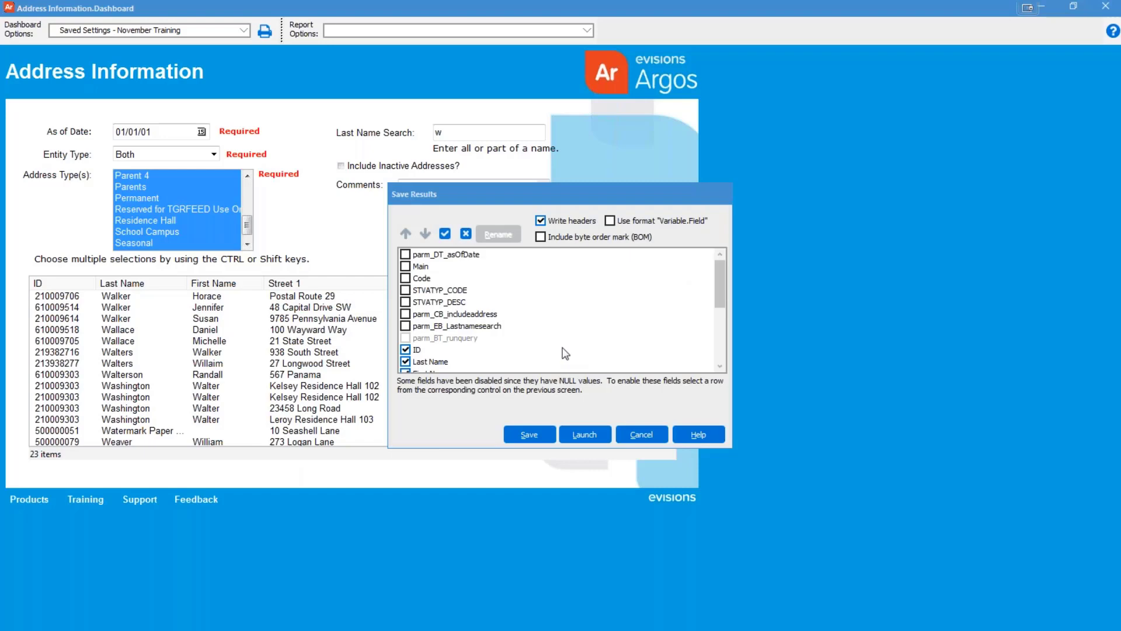
pyautogui.click(406, 350)
pyautogui.click(405, 362)
pyautogui.click(405, 362)
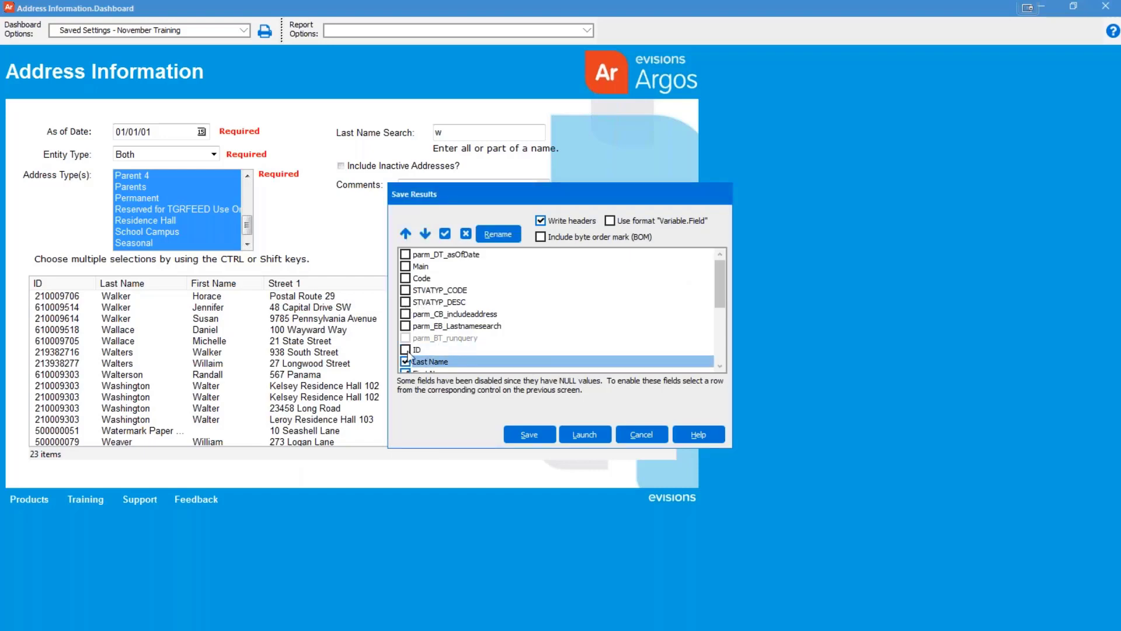
pyautogui.click(405, 350)
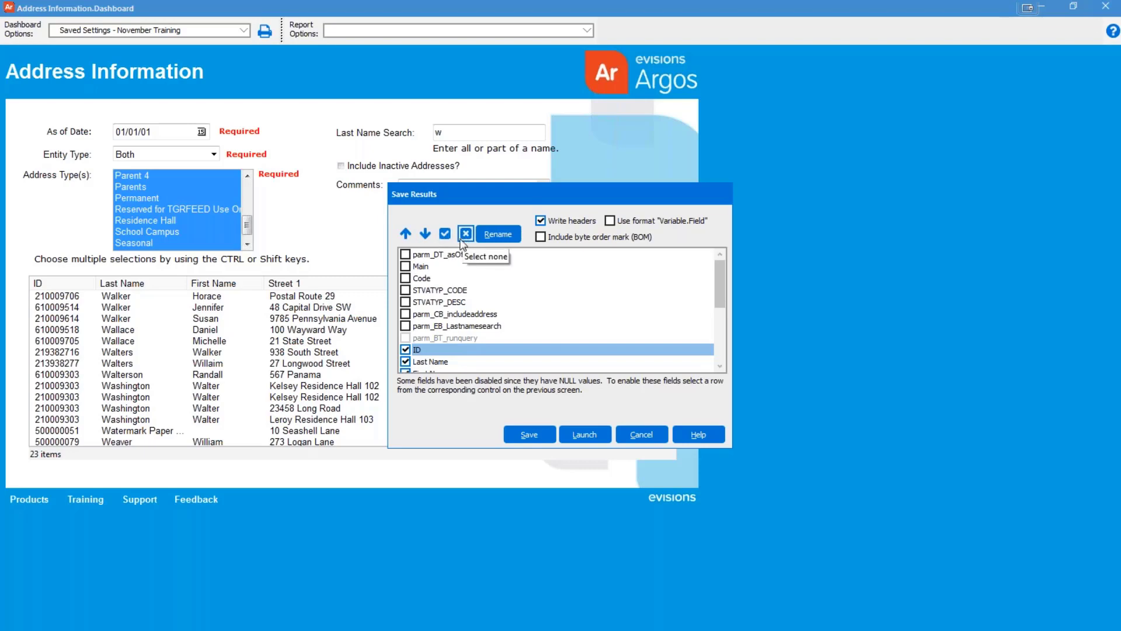
pyautogui.click(424, 234)
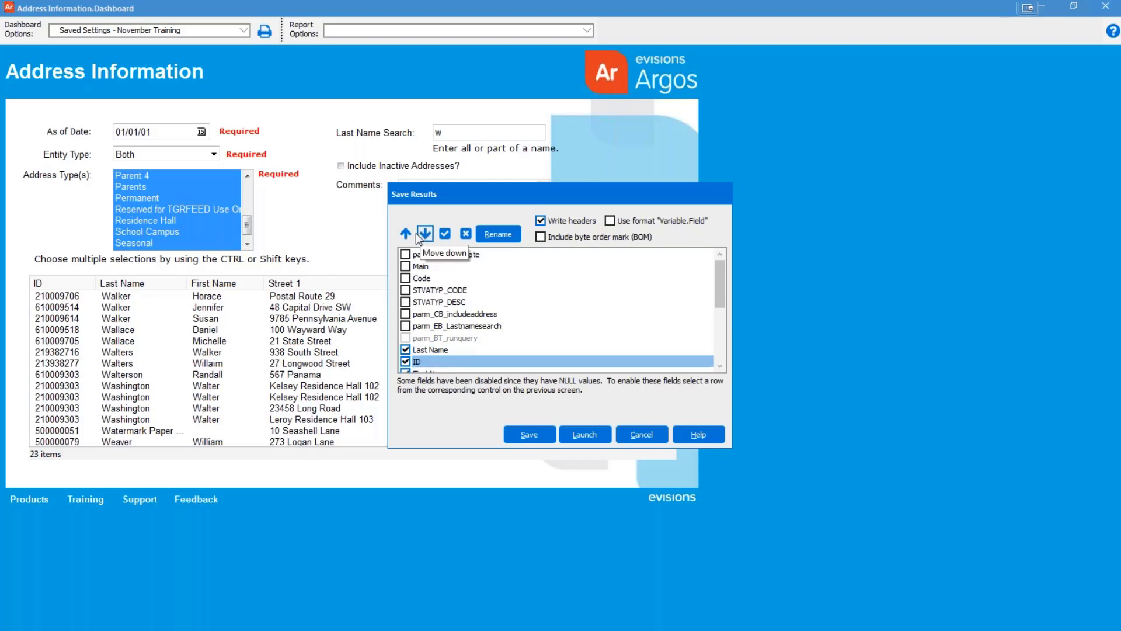
pyautogui.click(406, 234)
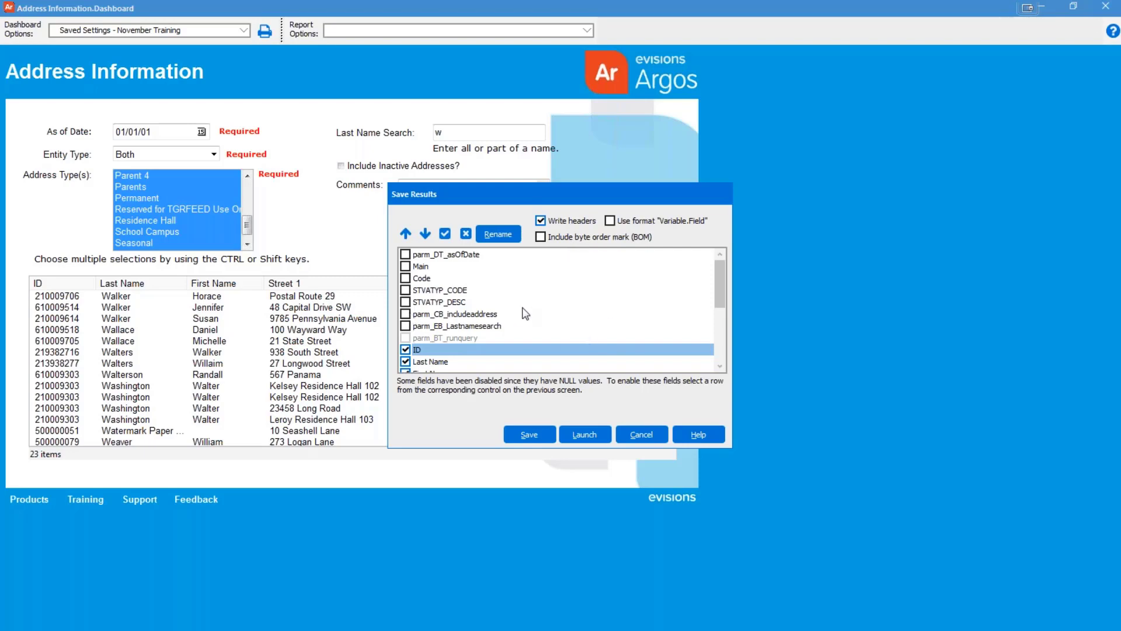
pyautogui.click(529, 436)
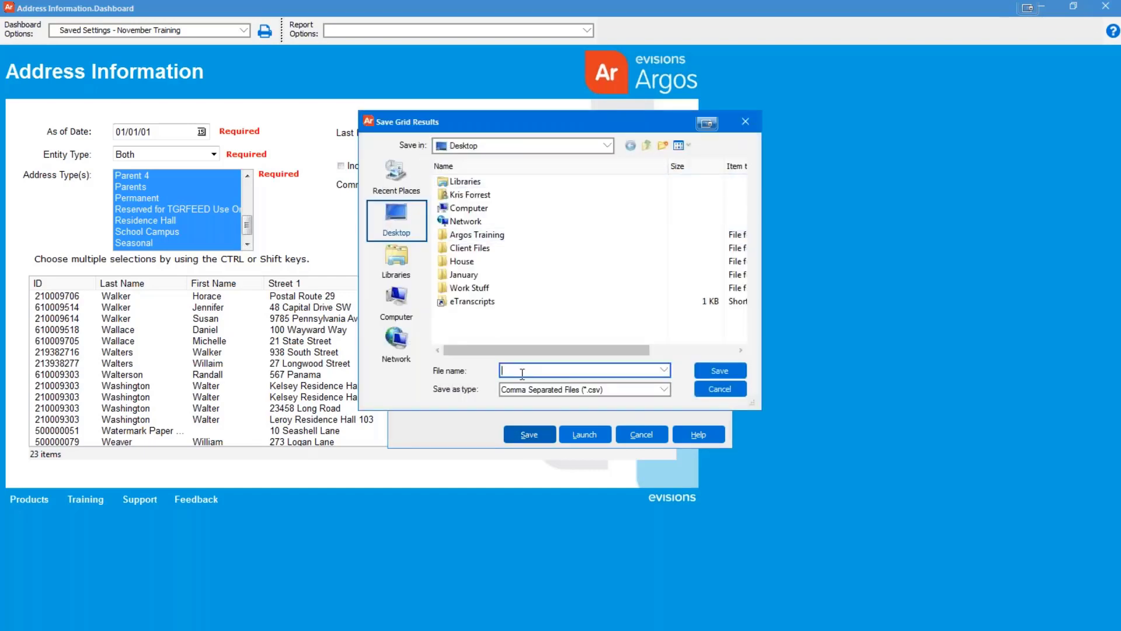
# Save the results to the Desktop as dashboard_export.csv and dismiss the confirmation
pyautogui.write('dashboard_export')
pyautogui.press('Return')
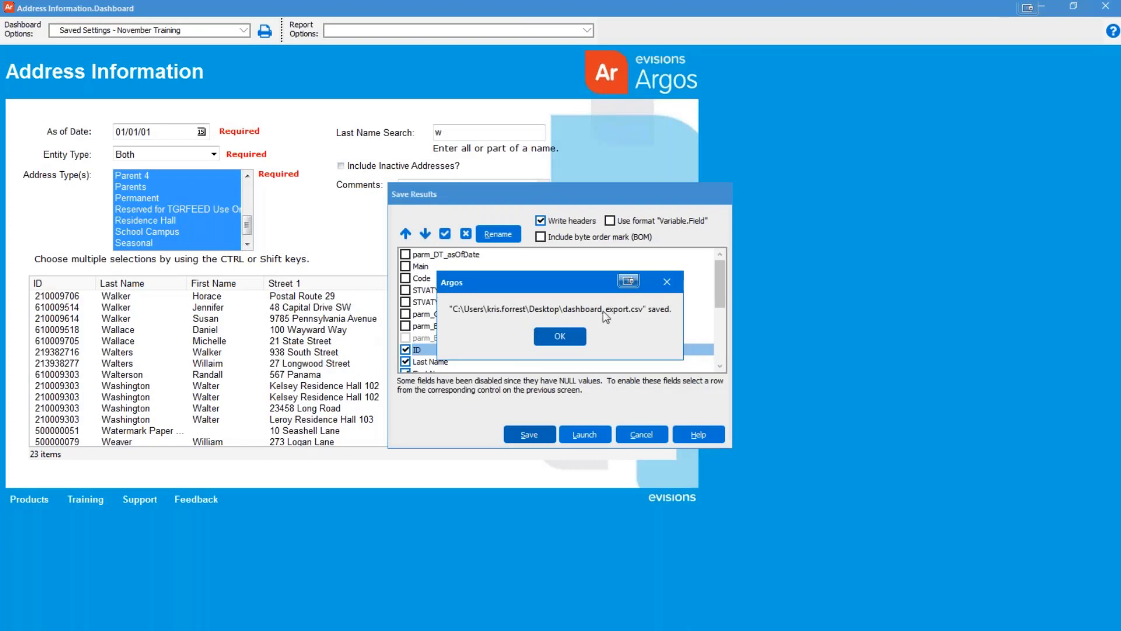
pyautogui.click(565, 337)
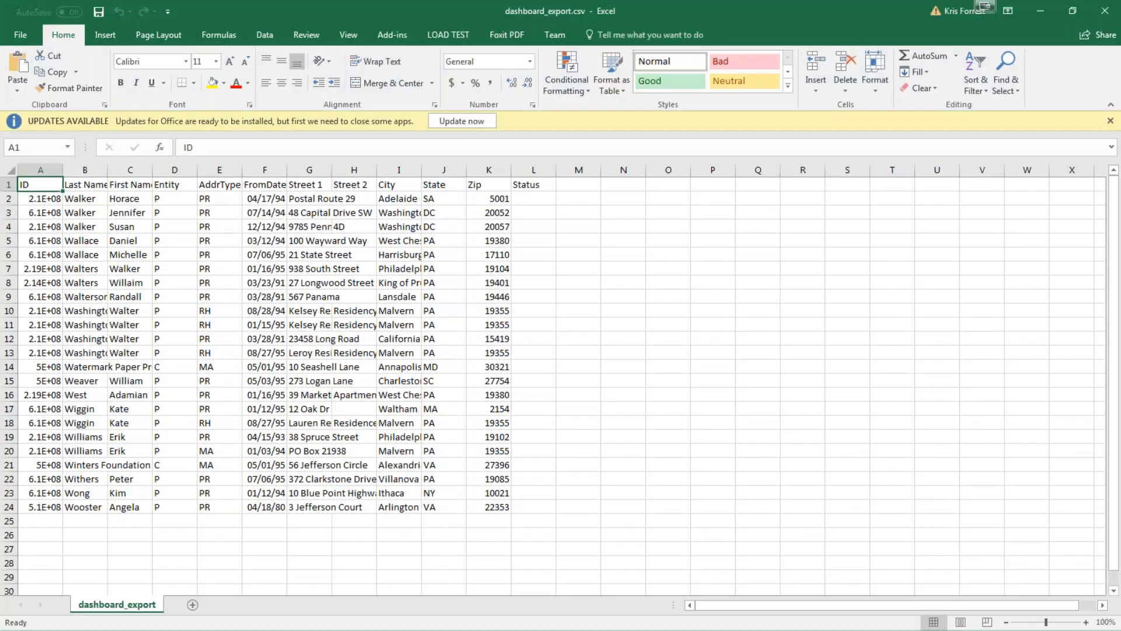
# AutoFit all columns of dashboard_export.csv, then close Excel choosing Don't Save
pyautogui.click(12, 170)
pyautogui.doubleClick(61, 169)
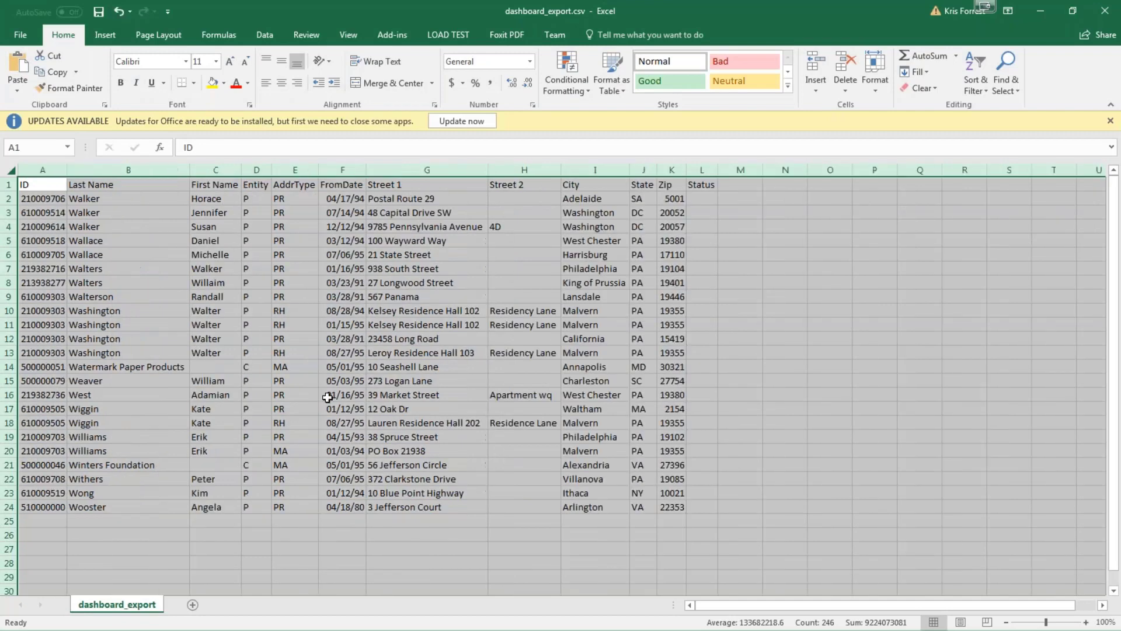
pyautogui.click(342, 395)
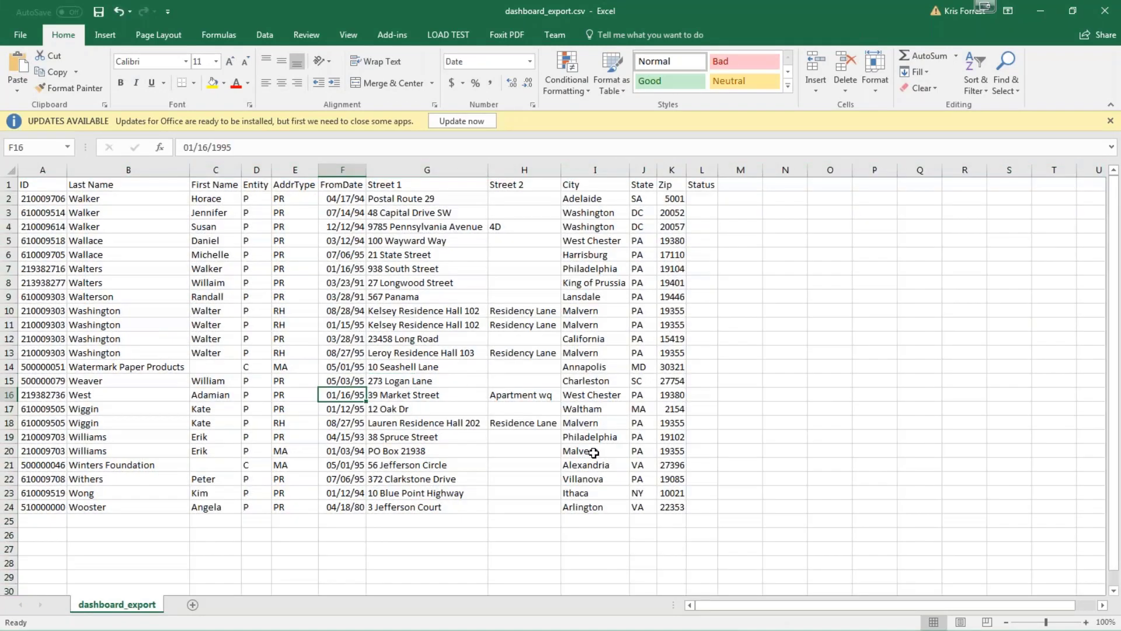
pyautogui.click(1105, 10)
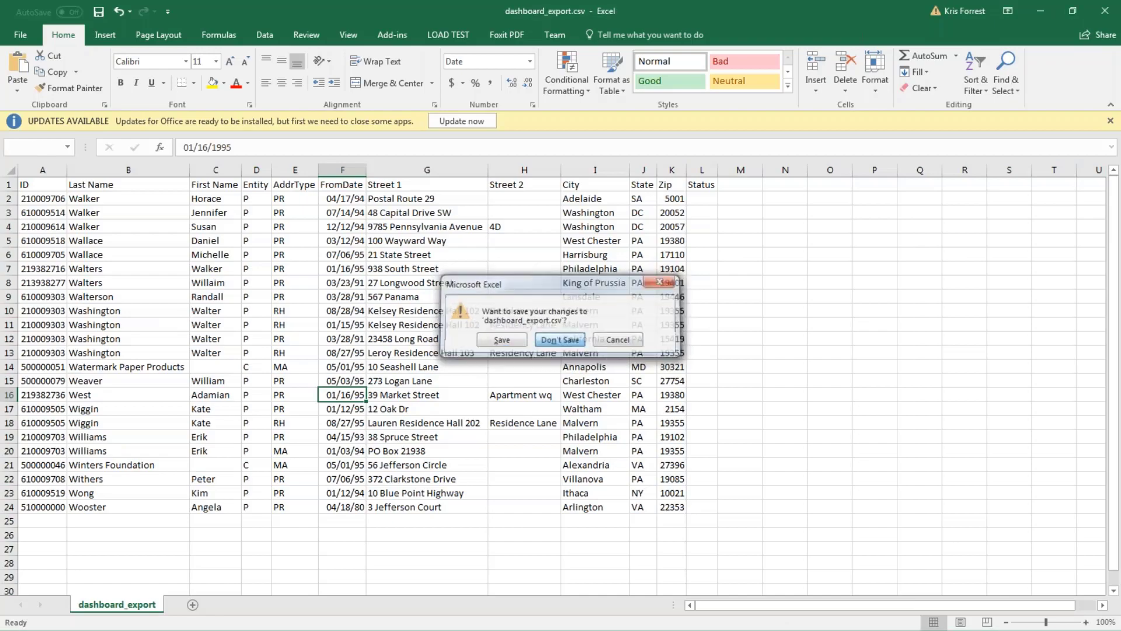
pyautogui.click(559, 341)
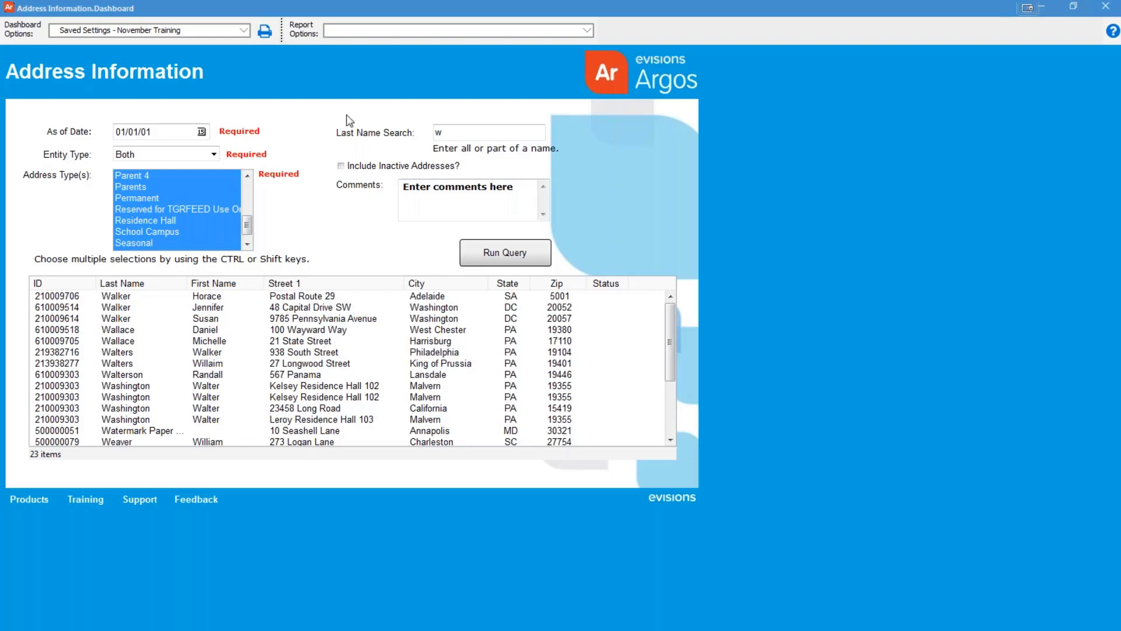
# Select the '3 Address Information - CSV' report and save its CSV output to the Desktop
pyautogui.click(389, 32)
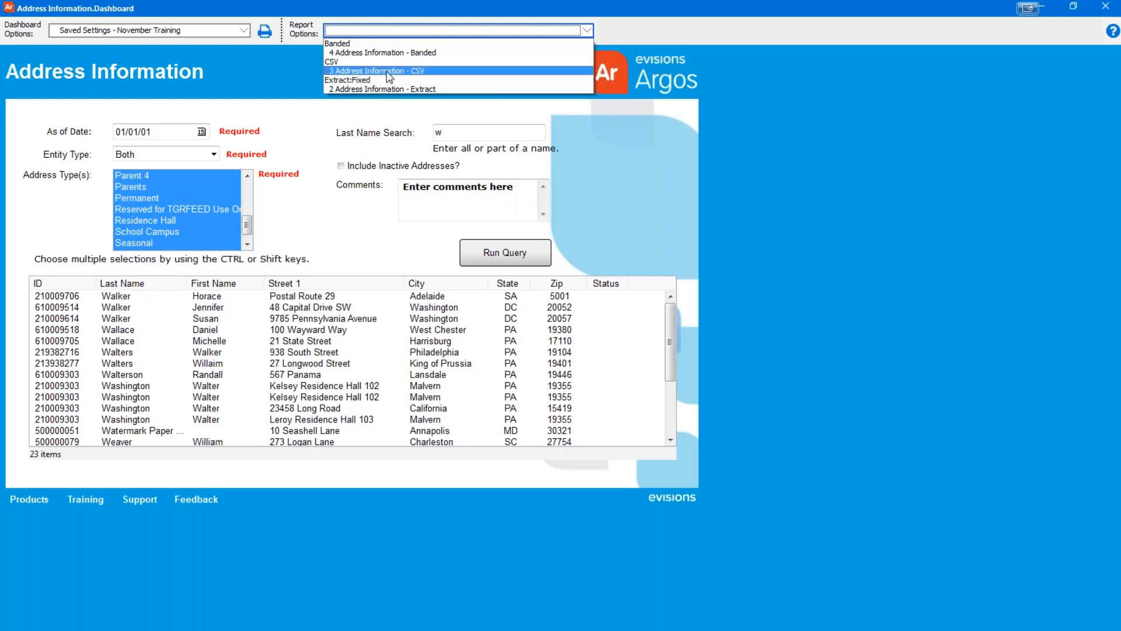
pyautogui.click(389, 71)
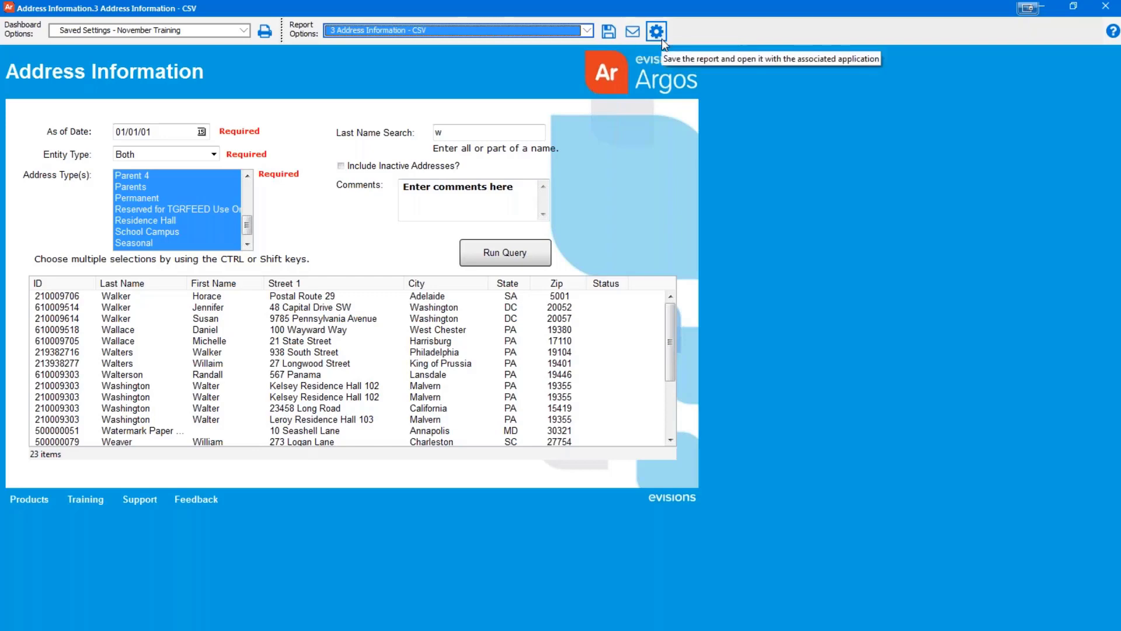
pyautogui.click(608, 37)
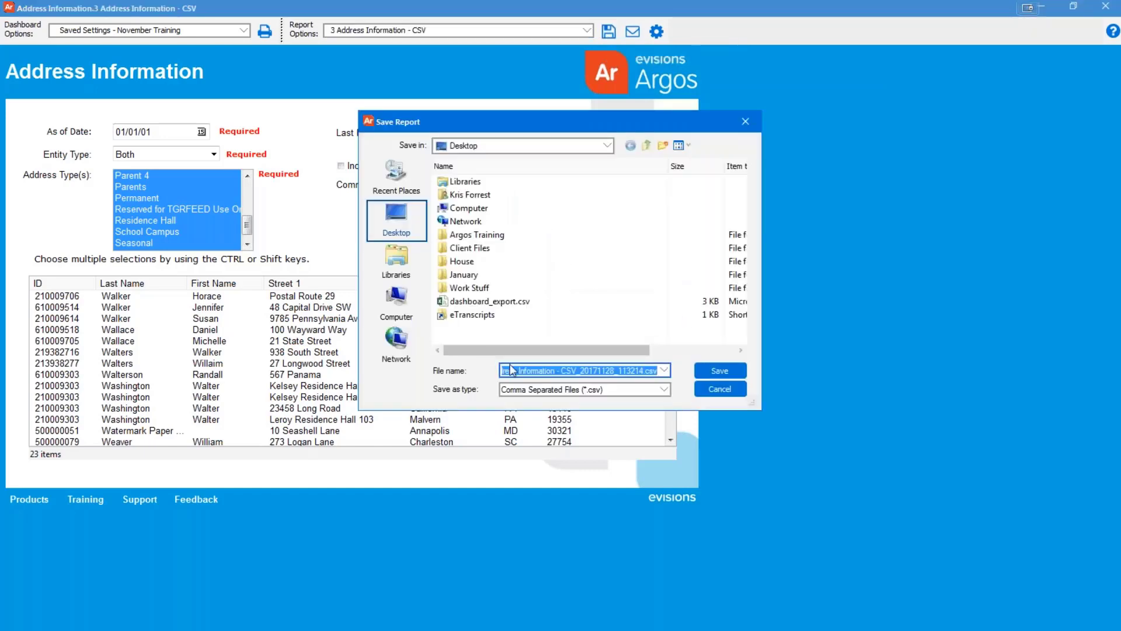
pyautogui.click(717, 370)
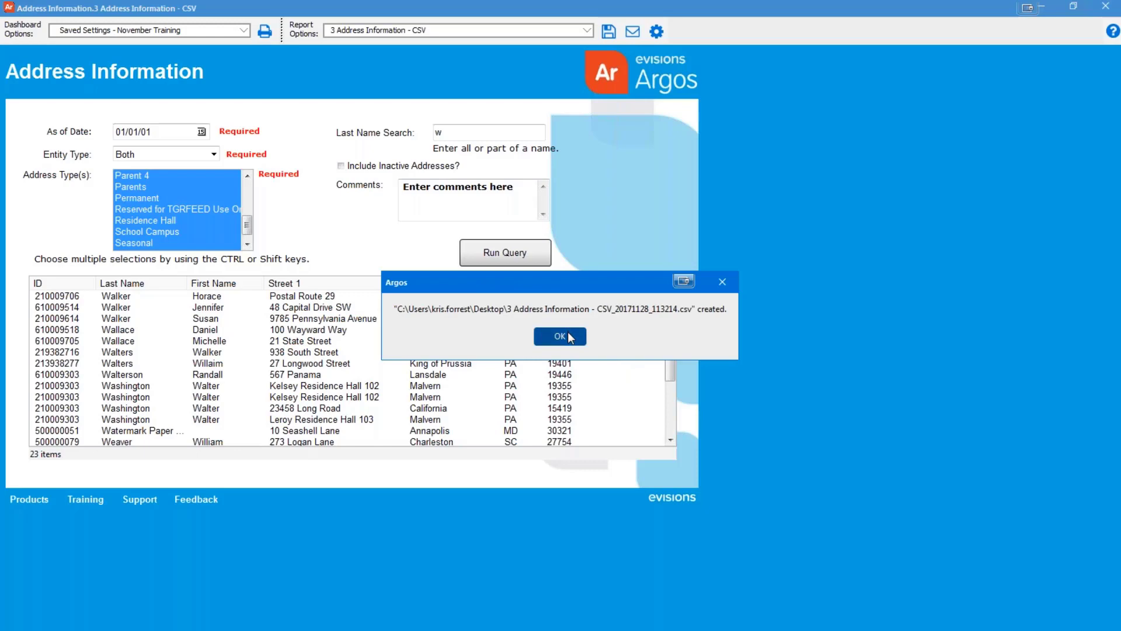
pyautogui.click(569, 338)
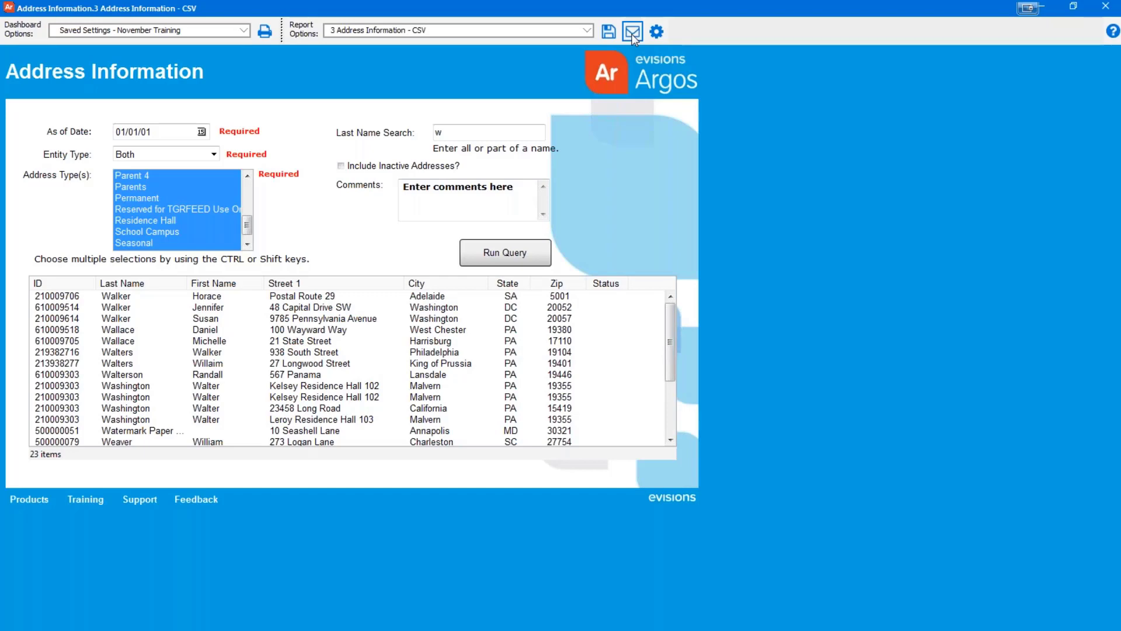
# Address the report email to the recipient with subject 'Training CSV 2017' and body 'Report Results attached'
pyautogui.click(633, 33)
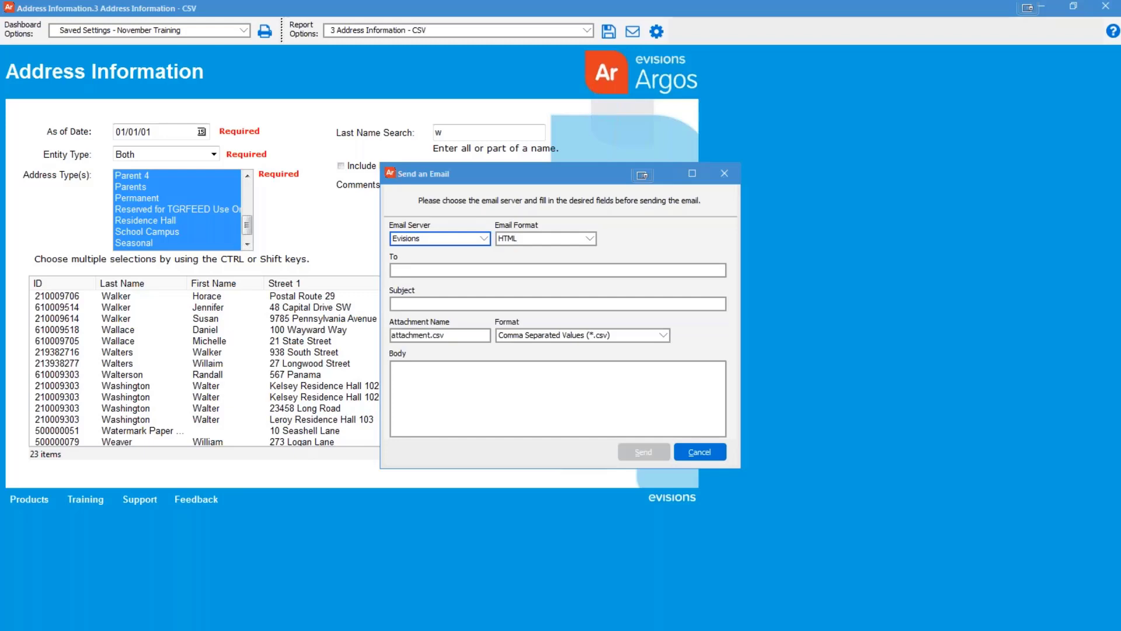
pyautogui.click(527, 270)
pyautogui.click(454, 273)
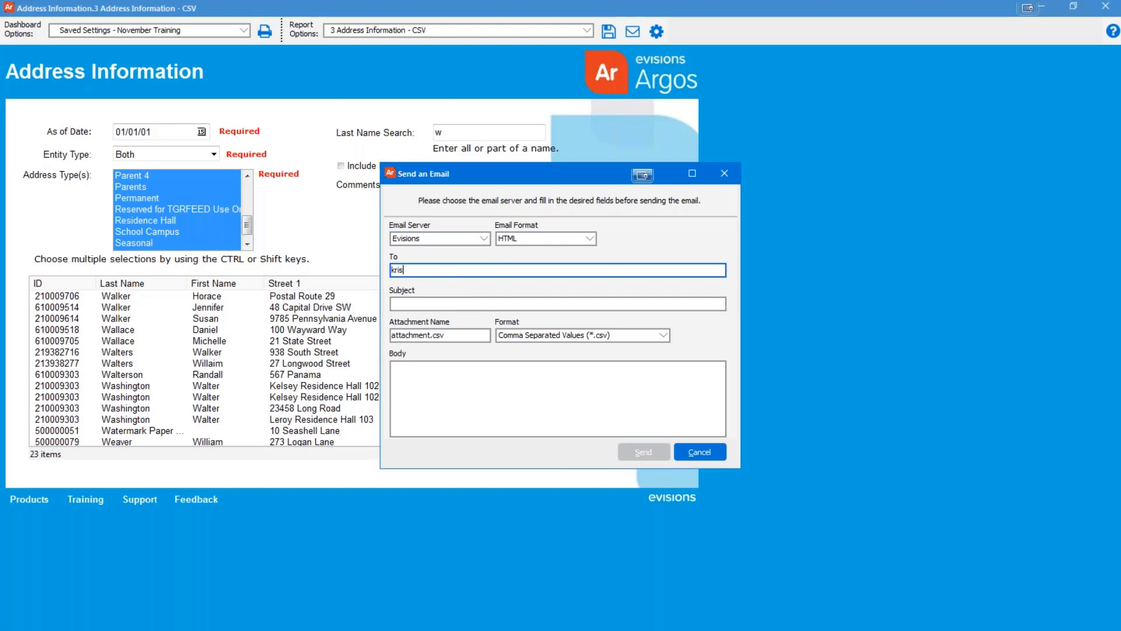
pyautogui.press('Tab')
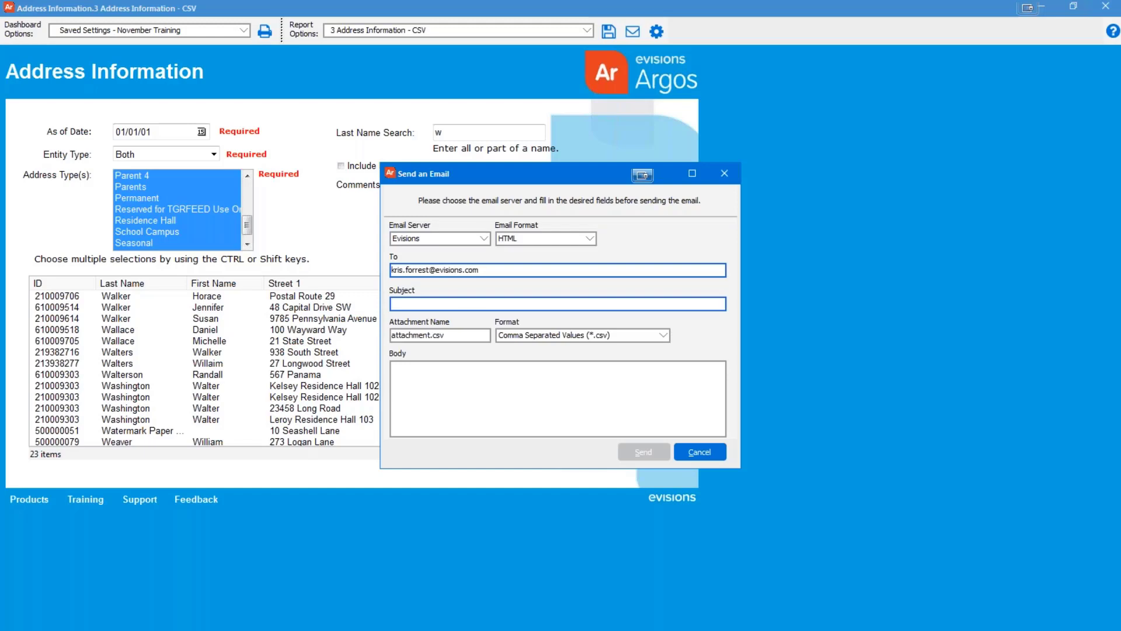
pyautogui.write('Training CSV 2017')
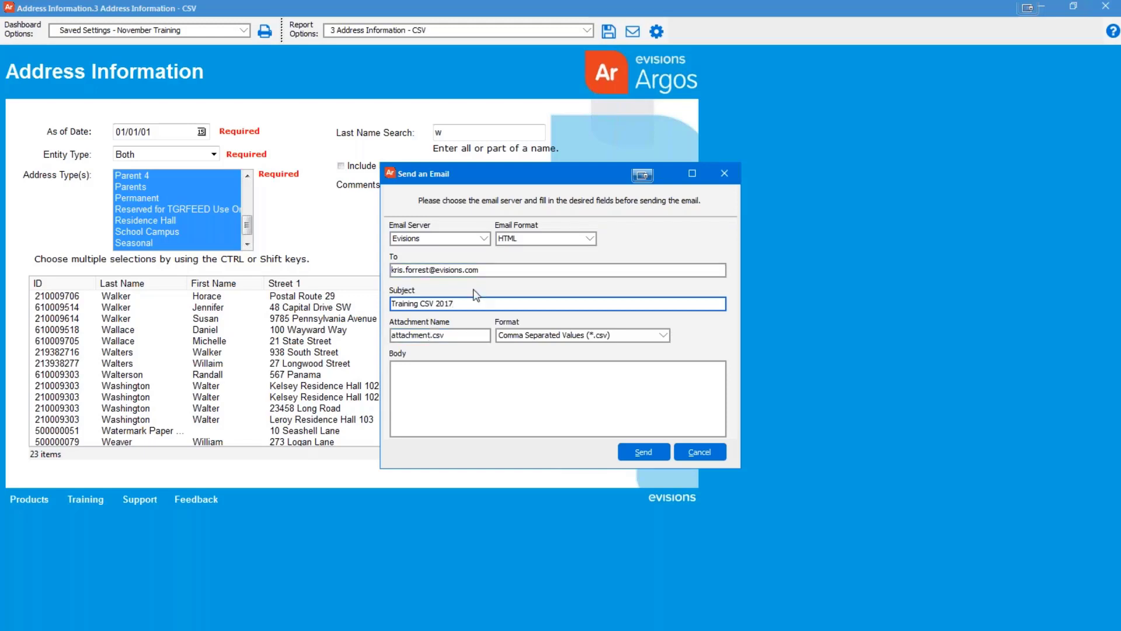
pyautogui.click(476, 383)
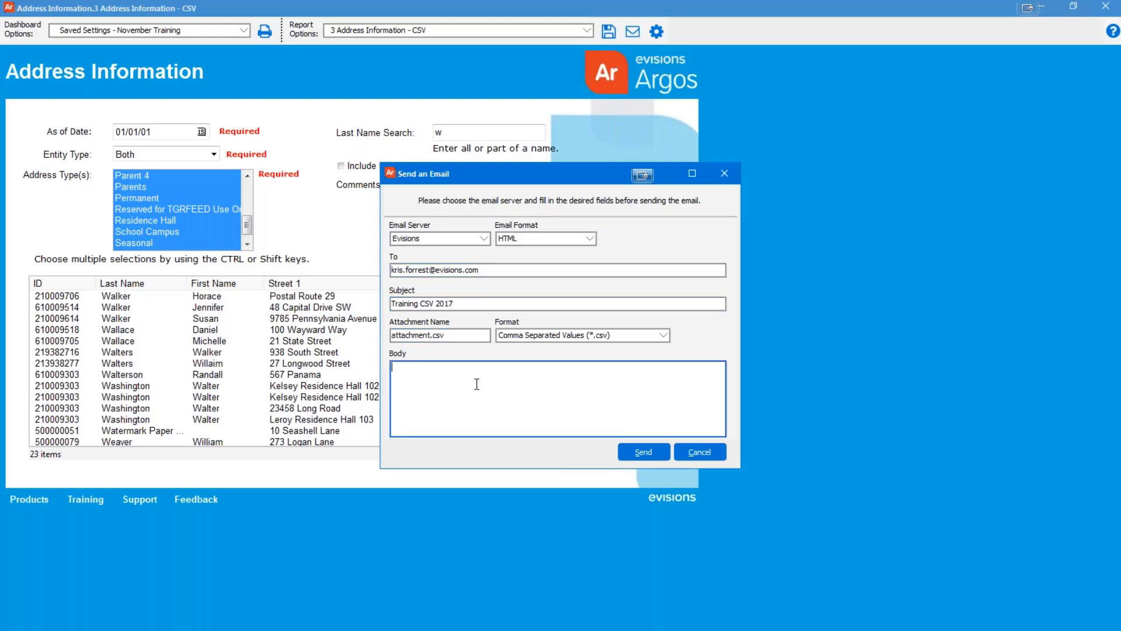
pyautogui.write('Report Results attached')
# Keep CSV as the attachment format, send the email and dismiss the confirmation
pyautogui.click(569, 337)
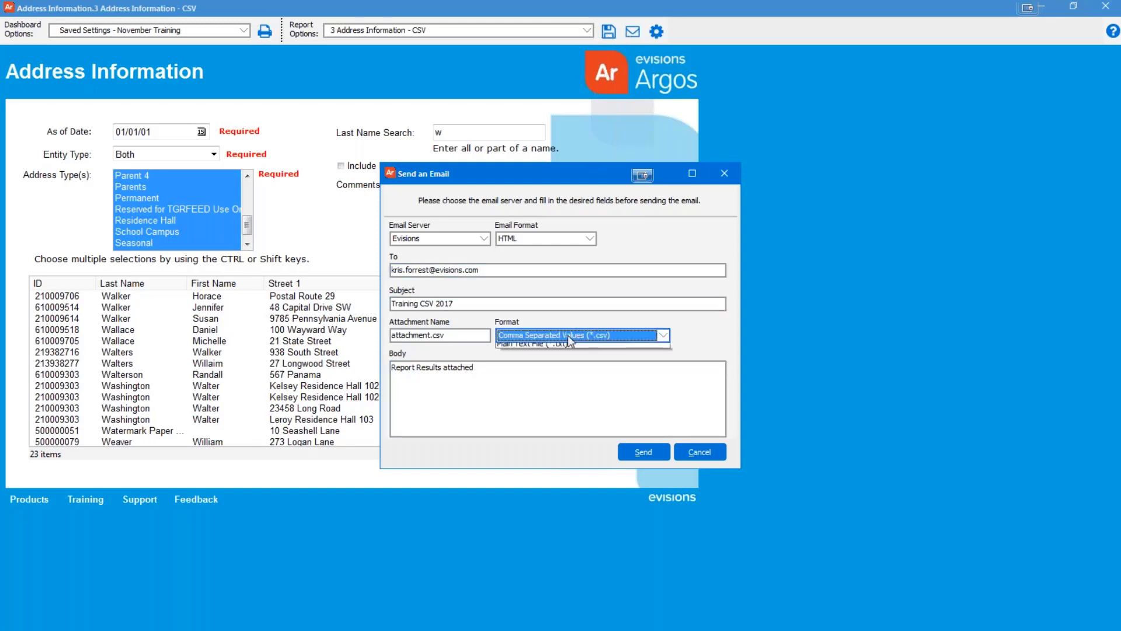
pyautogui.click(583, 348)
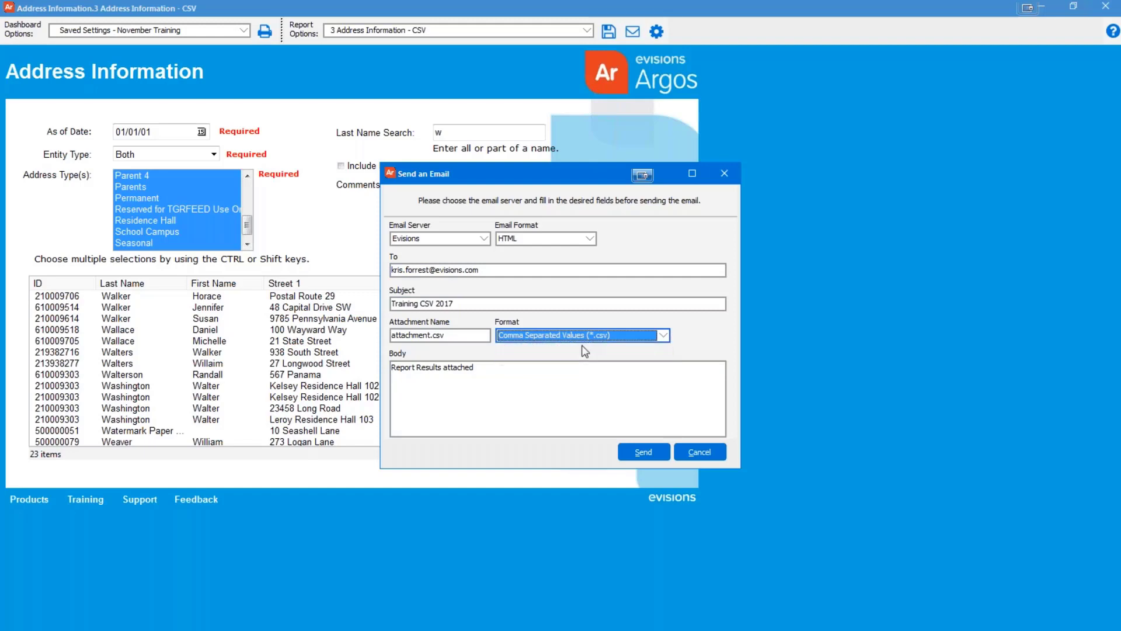
pyautogui.click(634, 455)
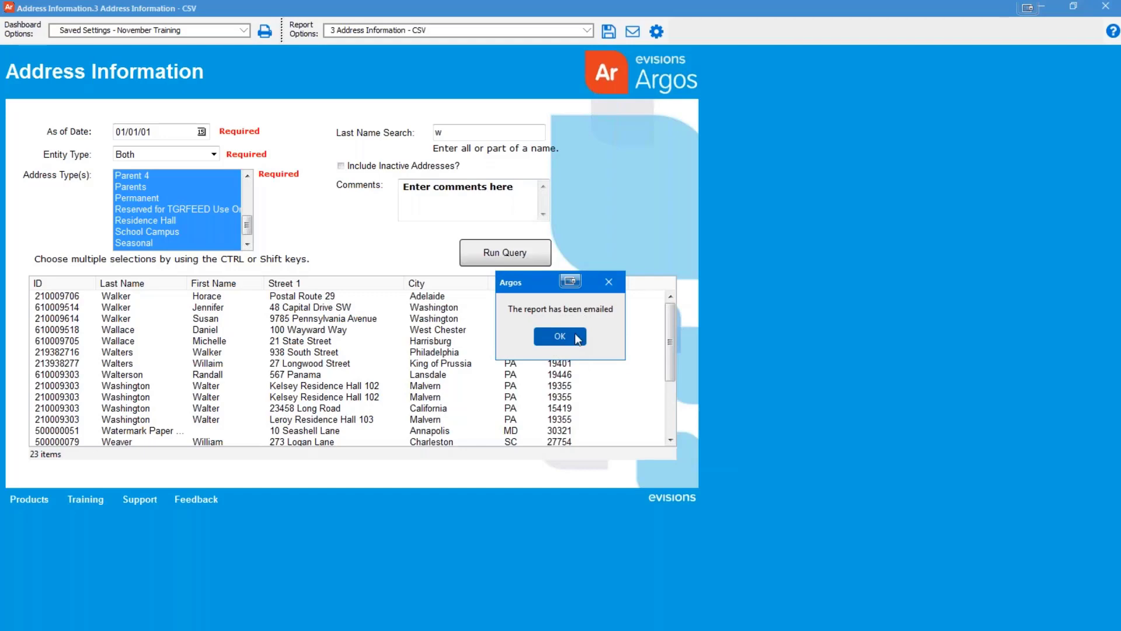
pyautogui.click(577, 337)
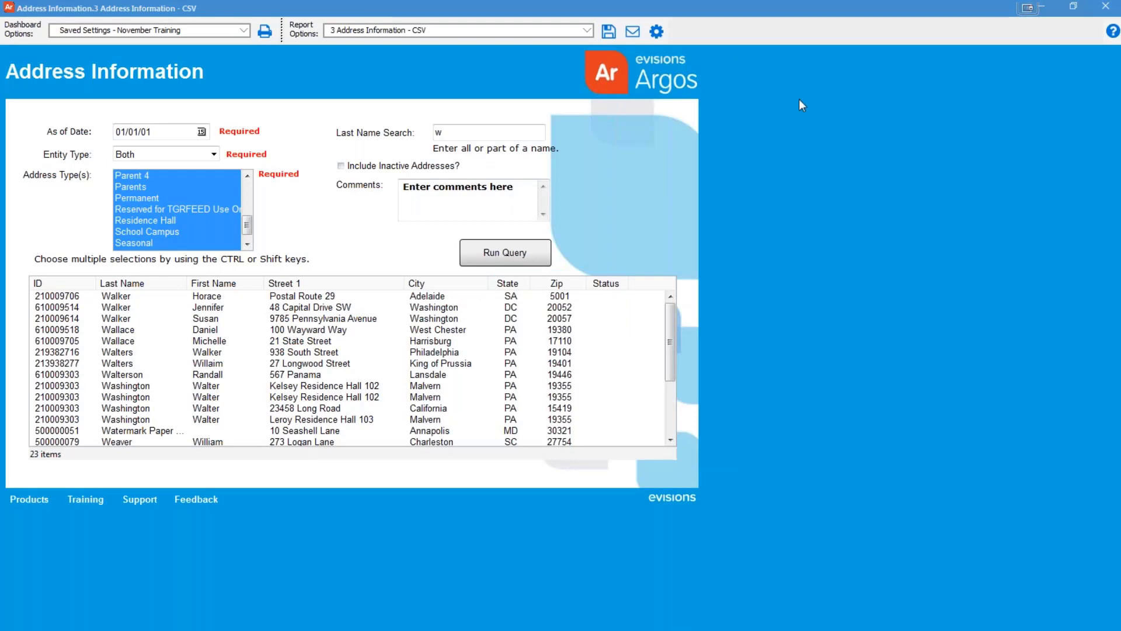
# Save the report as '3 Address Information - CSV_20171128_113348.csv' and open it in Excel
pyautogui.click(658, 35)
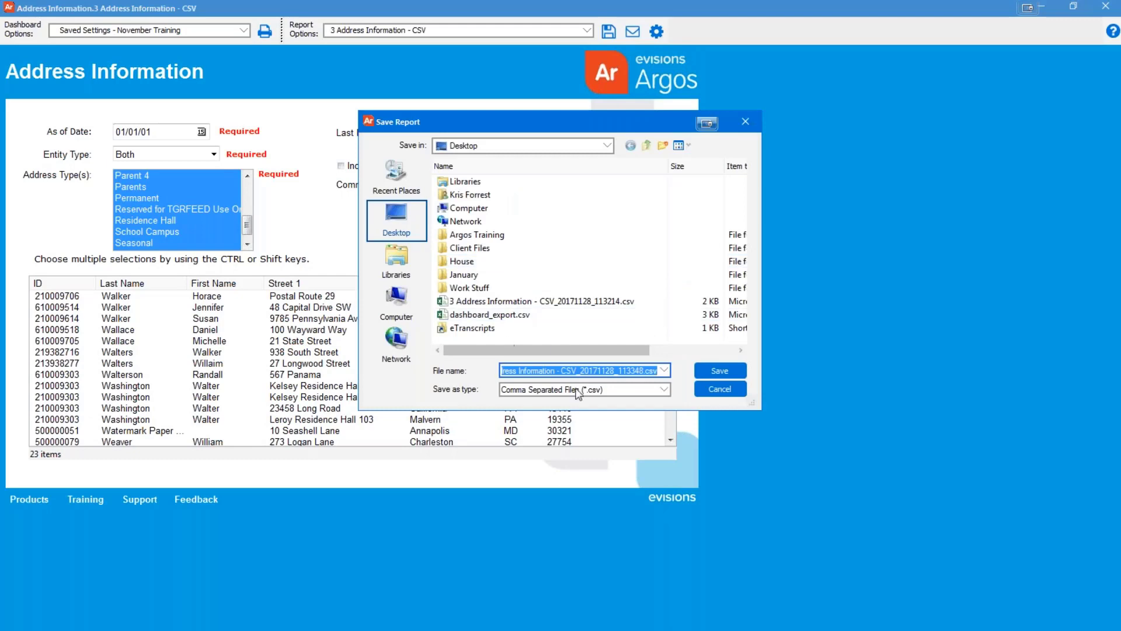
pyautogui.click(712, 371)
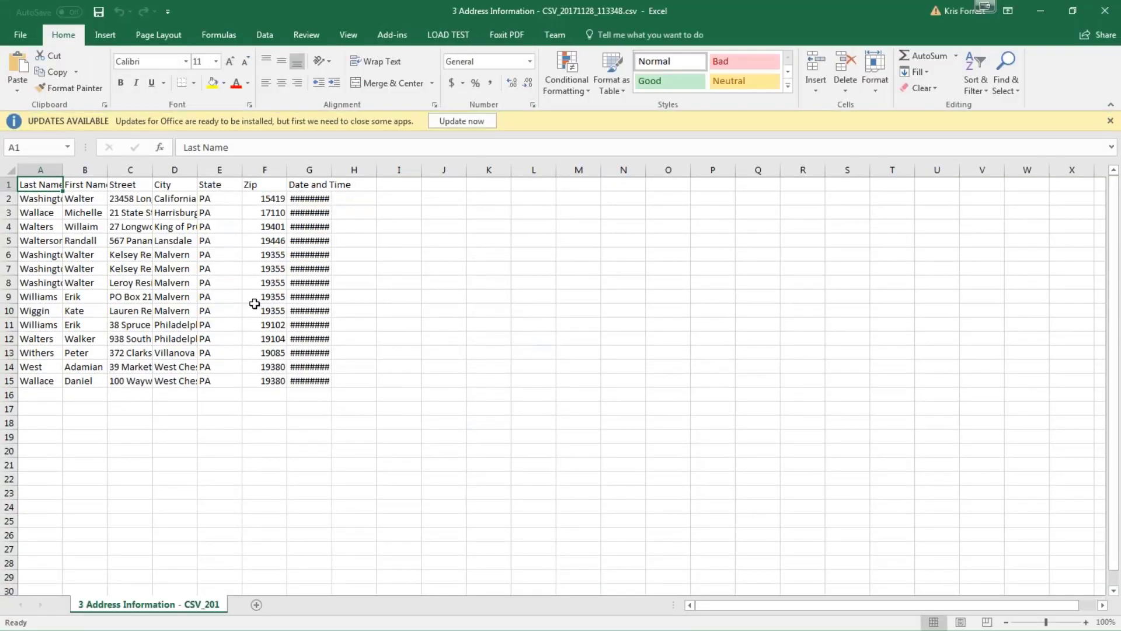
# AutoFit all worksheet columns so the dates display fully, then close Excel without saving
pyautogui.click(12, 170)
pyautogui.doubleClick(63, 170)
pyautogui.click(486, 477)
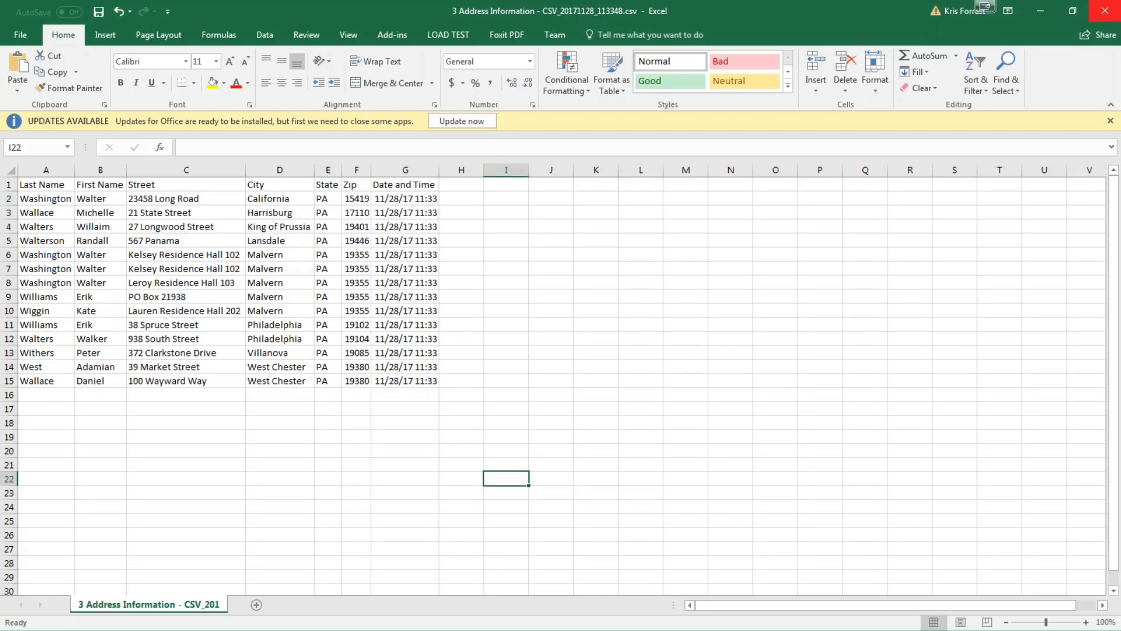
pyautogui.click(1105, 10)
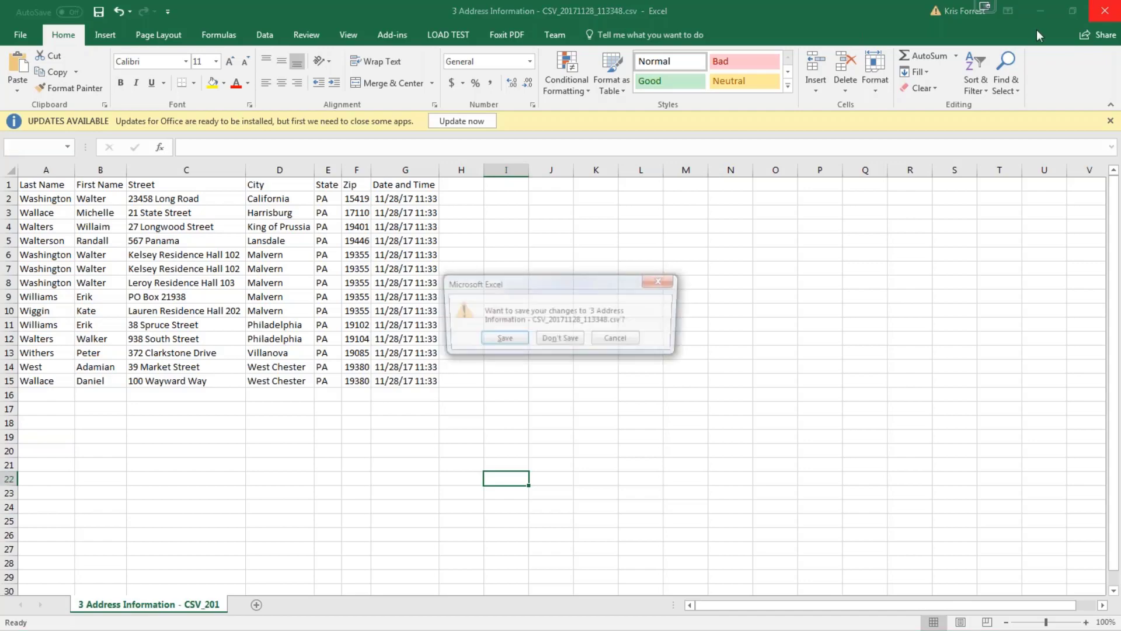
pyautogui.click(561, 340)
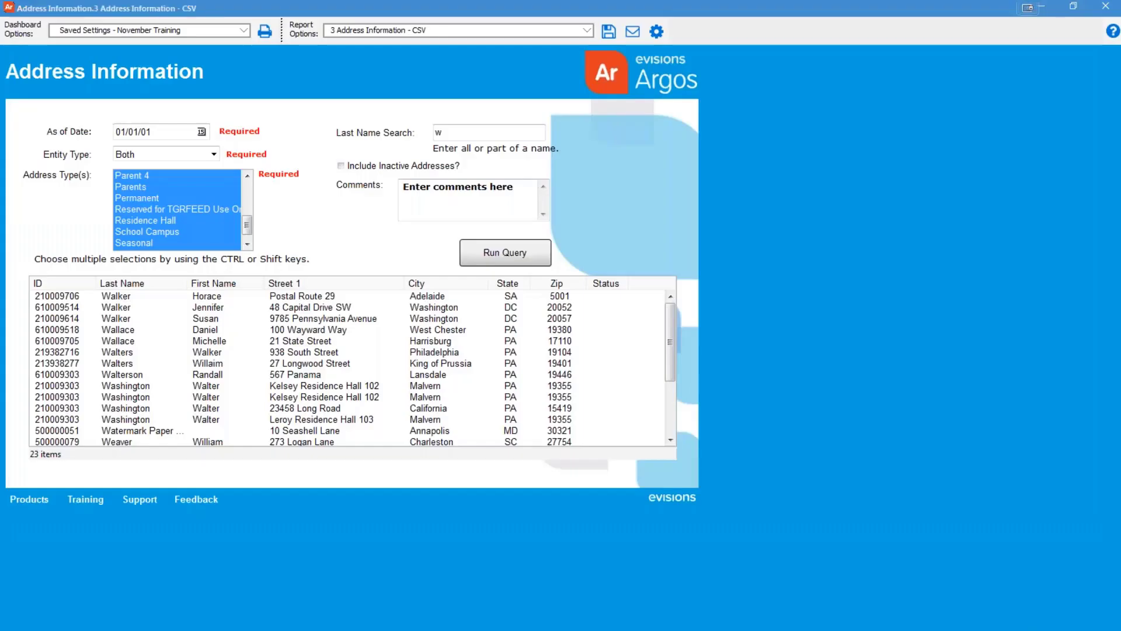
# Choose '2 Address Information - Extract' from the Report Options list
pyautogui.click(491, 31)
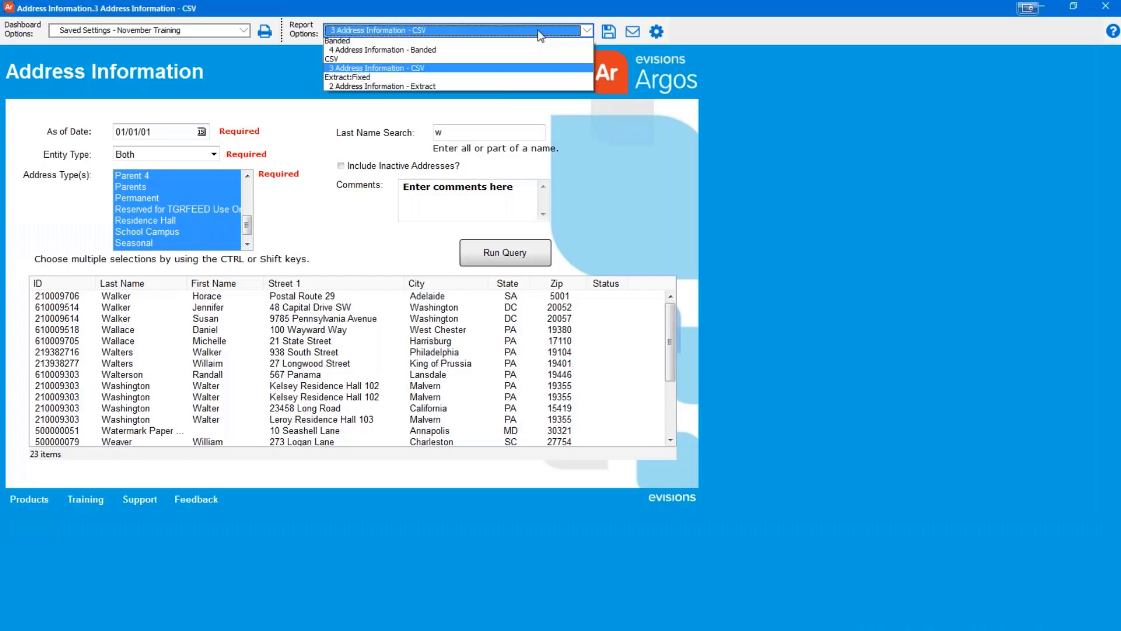
pyautogui.click(430, 88)
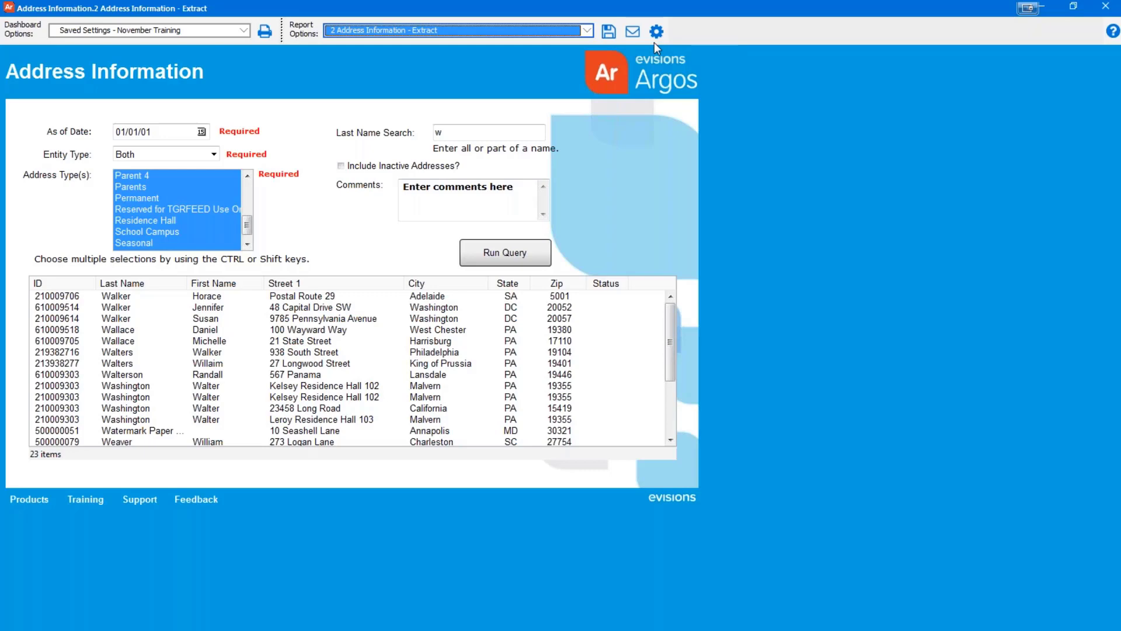
# Replace the placeholder comment with 'Testing Commen for Nov 17'
pyautogui.click(503, 209)
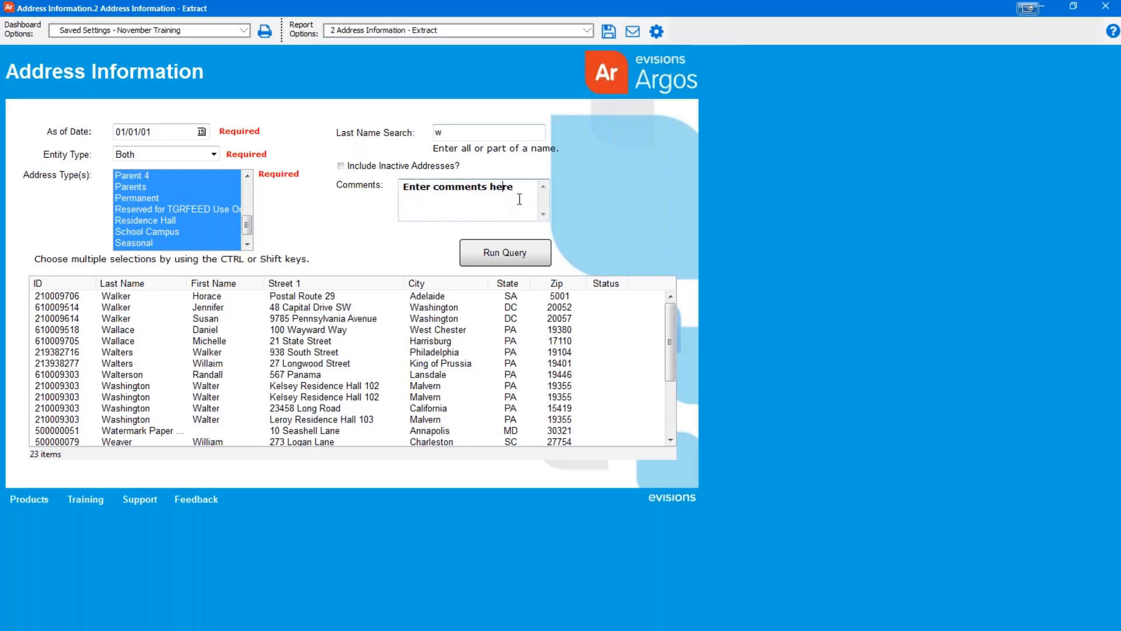
pyautogui.moveTo(513, 187); pyautogui.dragTo(401, 193)
pyautogui.press('BackSpace')
pyautogui.write('Testing Commen')
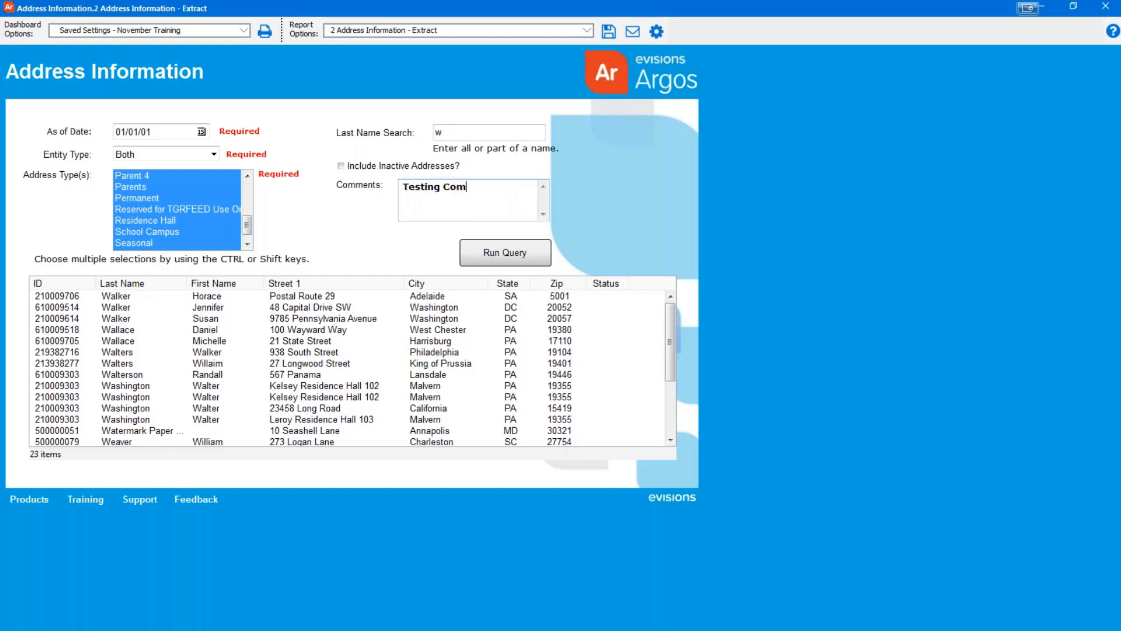
pyautogui.write('for Nov 17')
# Save the fixed-width extract to the Desktop and maximize it in Notepad++
pyautogui.click(657, 31)
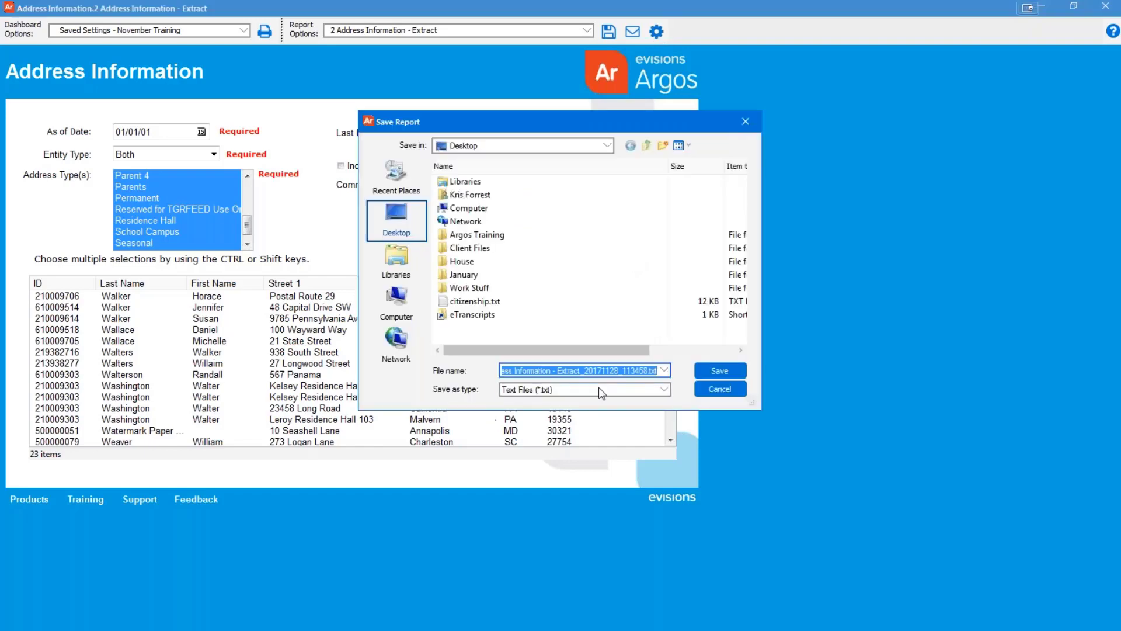
pyautogui.click(730, 373)
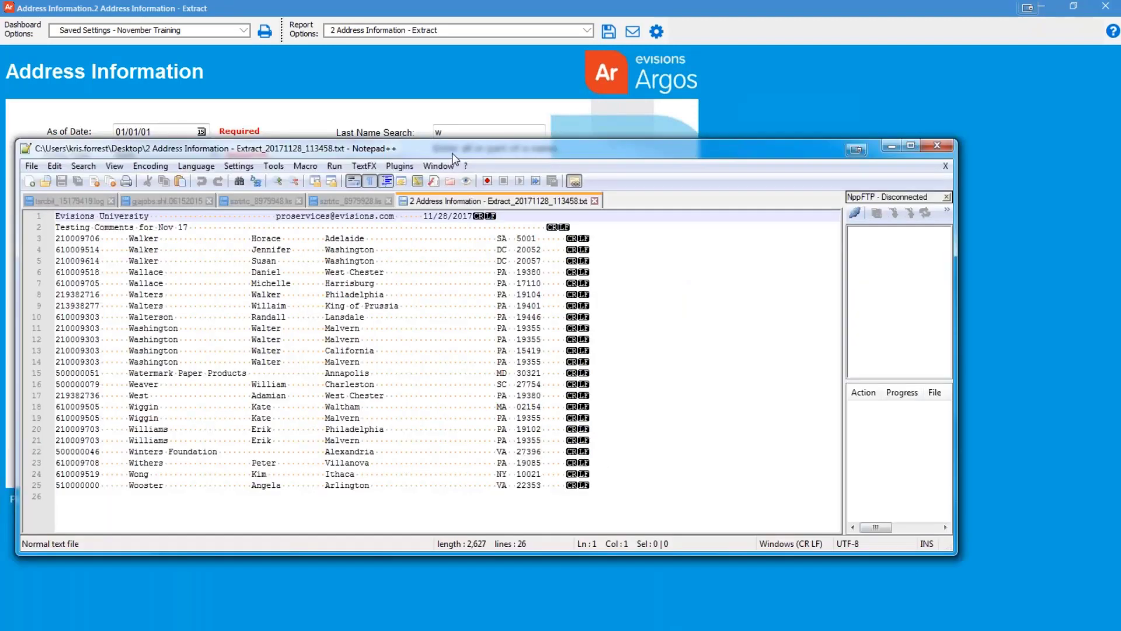
pyautogui.doubleClick(452, 153)
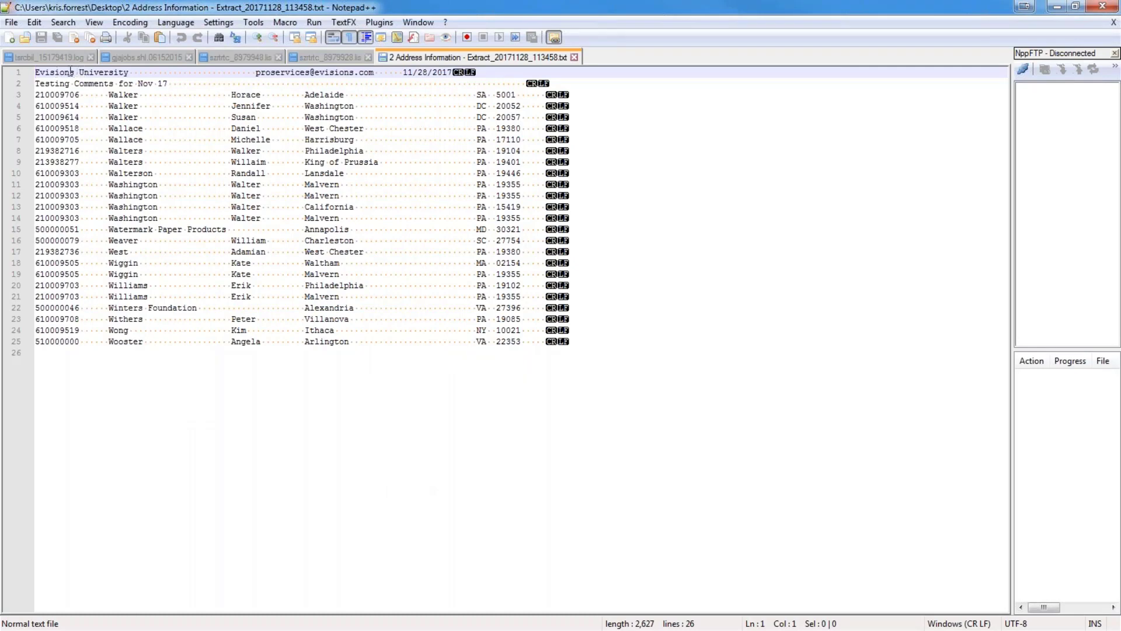
# Highlight the institution name, contact e-mail, comments and line 5–6 records, then close the file
pyautogui.moveTo(61, 72); pyautogui.dragTo(120, 72)
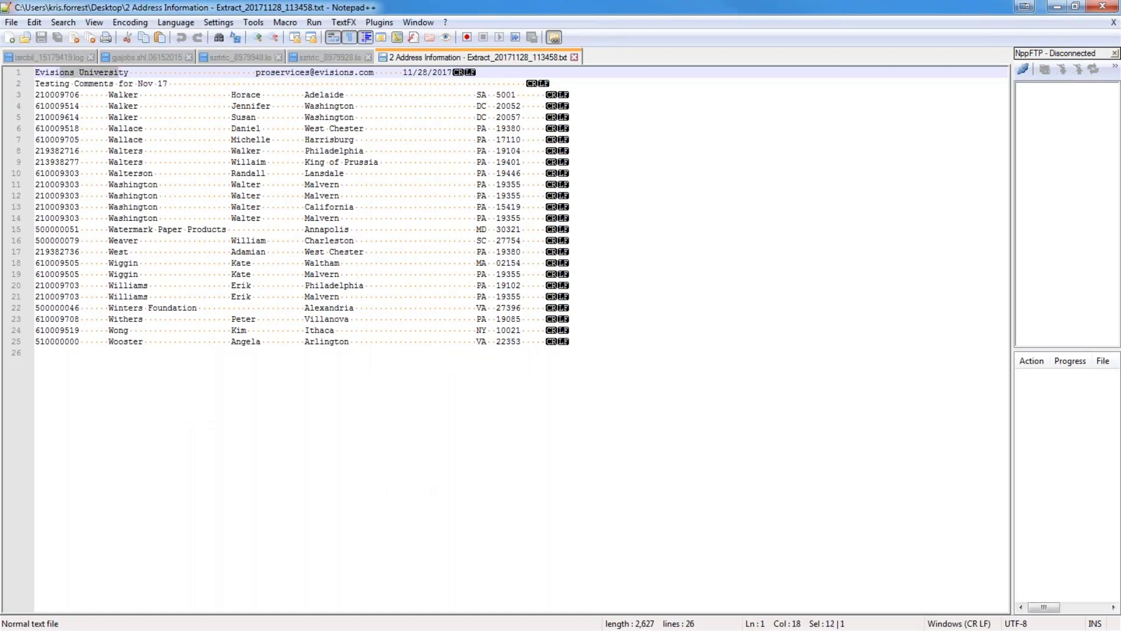
pyautogui.moveTo(261, 74); pyautogui.dragTo(453, 73)
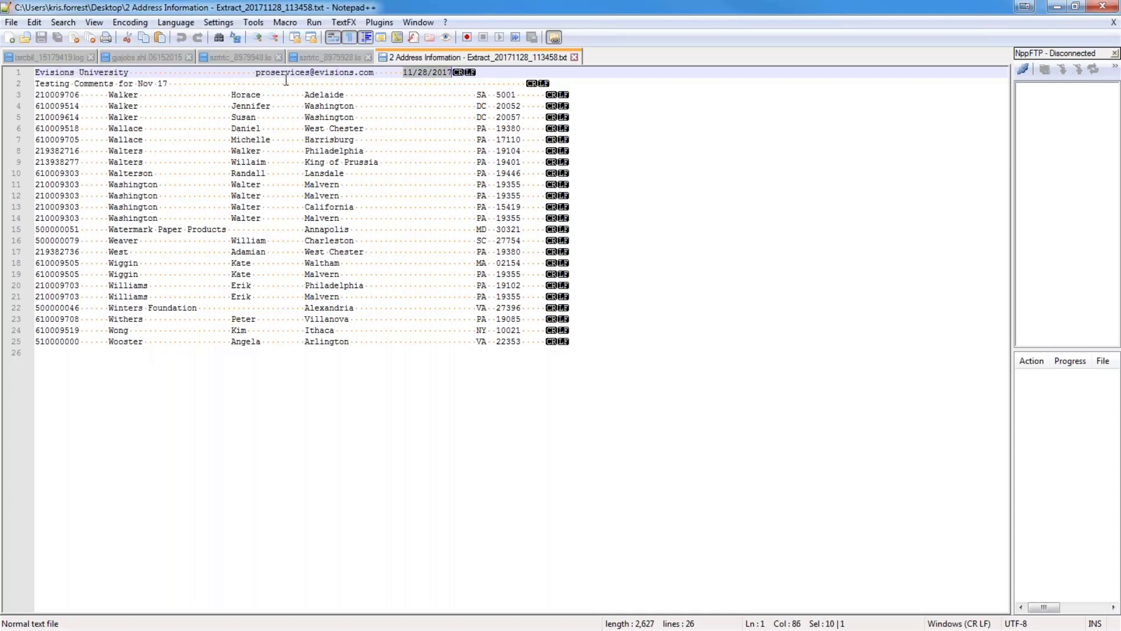
pyautogui.moveTo(166, 83); pyautogui.dragTo(35, 84)
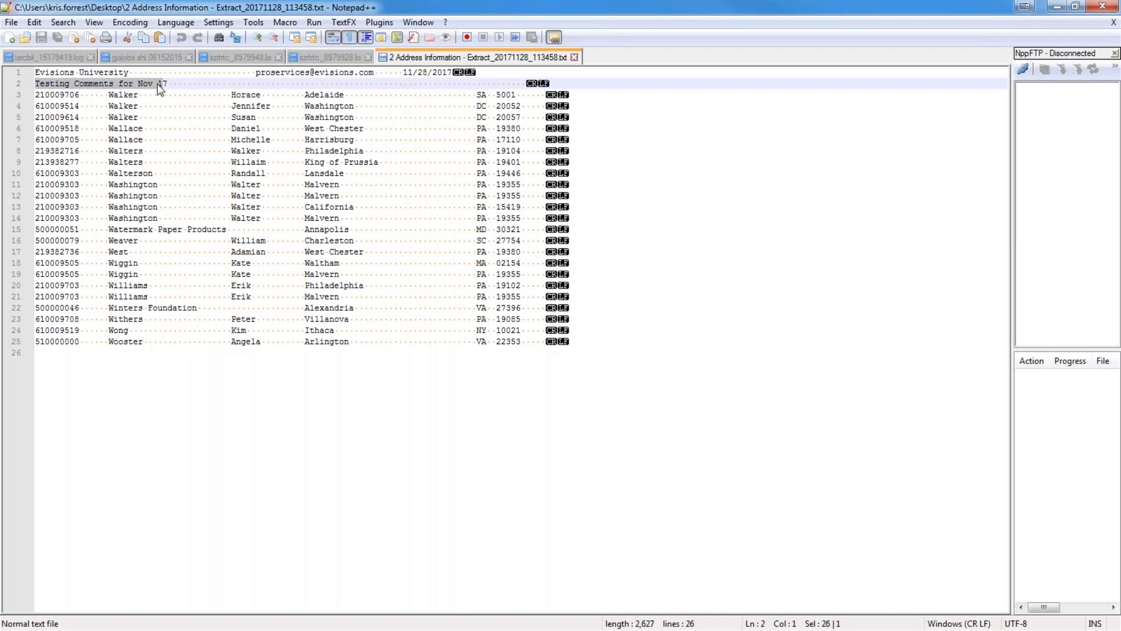
pyautogui.click(143, 117)
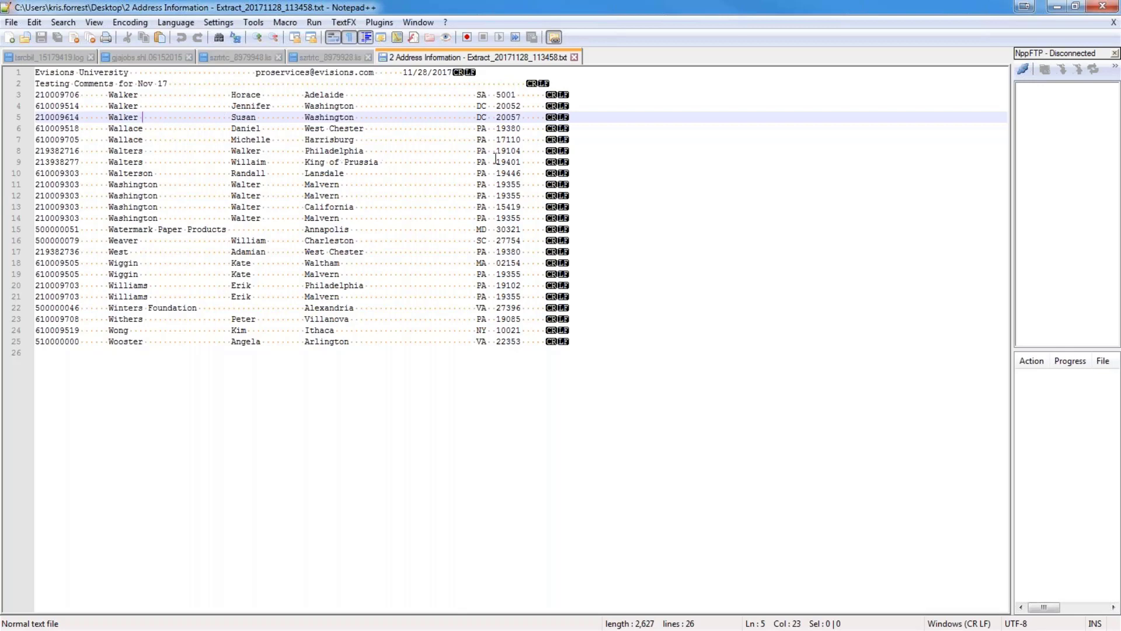
pyautogui.moveTo(470, 117); pyautogui.dragTo(472, 126)
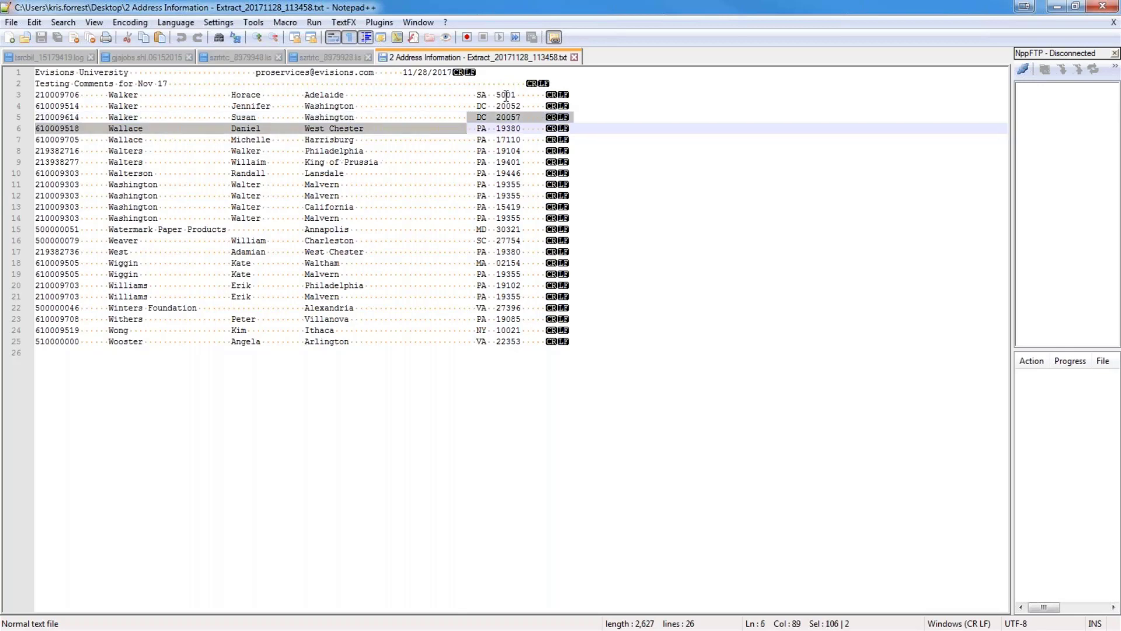
pyautogui.click(498, 94)
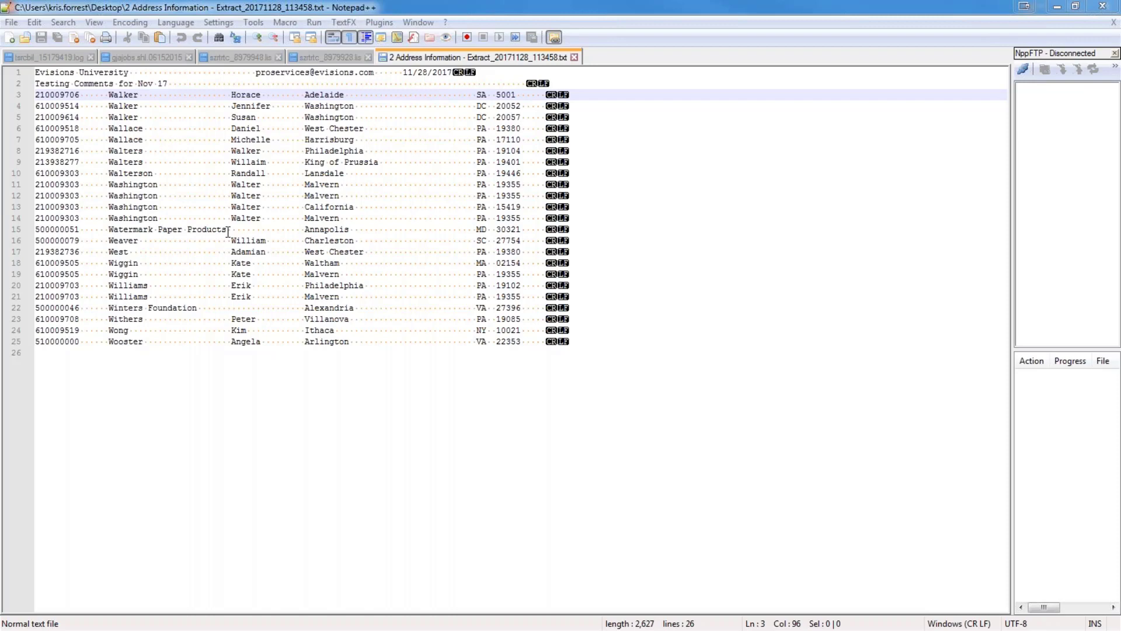
pyautogui.click(1105, 8)
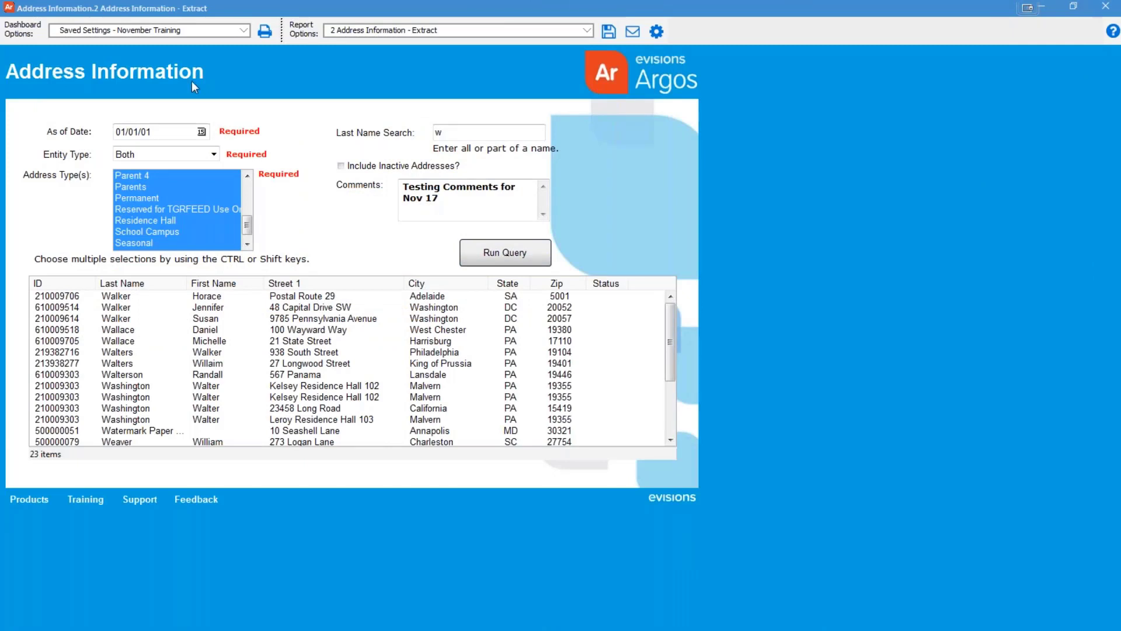
# Select the '4 Address Information - Banded' report and generate its preview
pyautogui.click(386, 29)
pyautogui.click(386, 53)
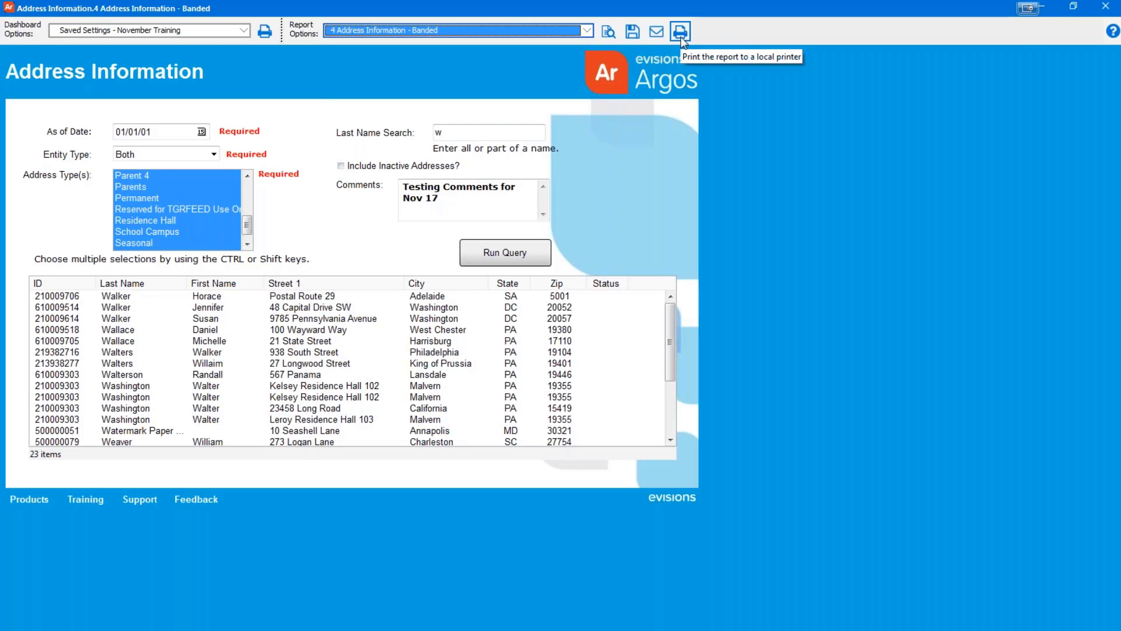
pyautogui.click(609, 34)
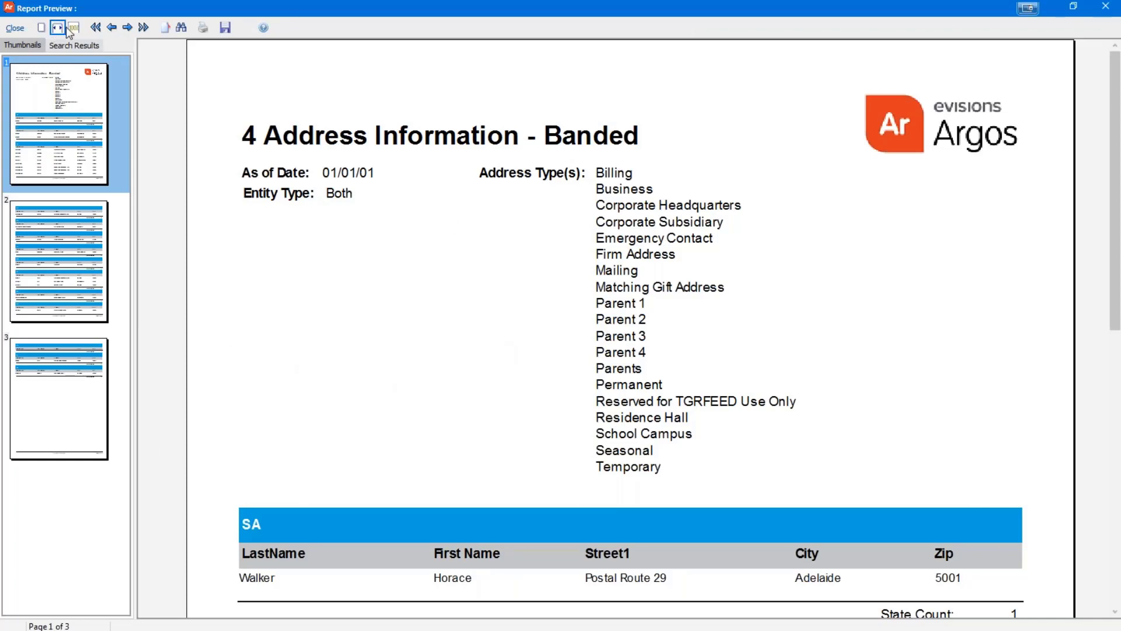
# Switch to Whole Page view and step through the pages forward, back, last and first
pyautogui.click(42, 28)
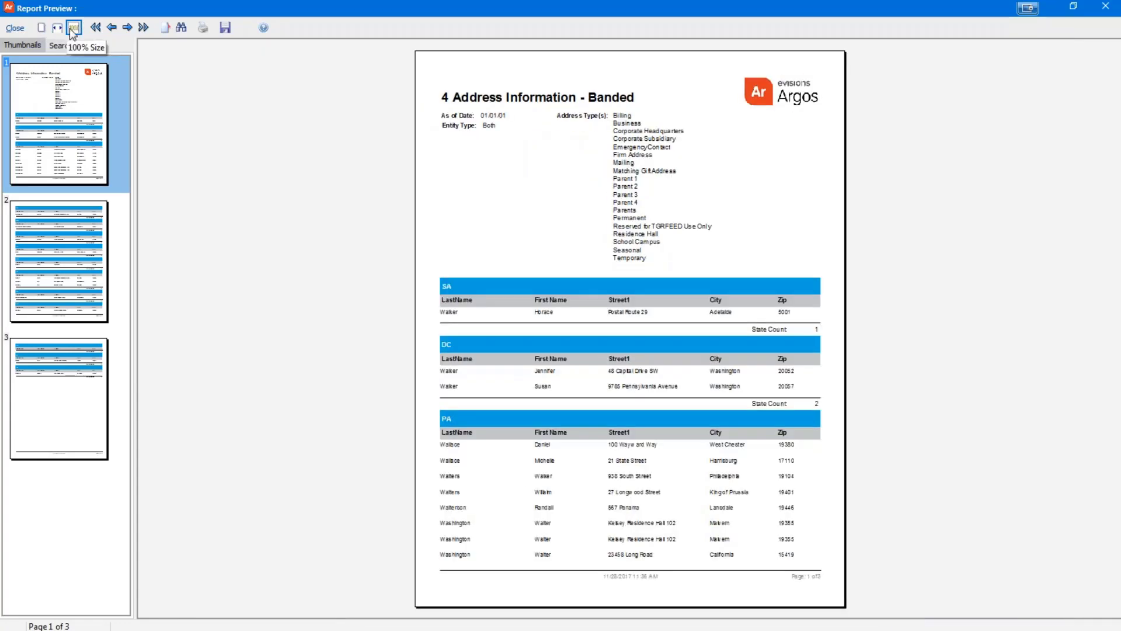
pyautogui.click(127, 28)
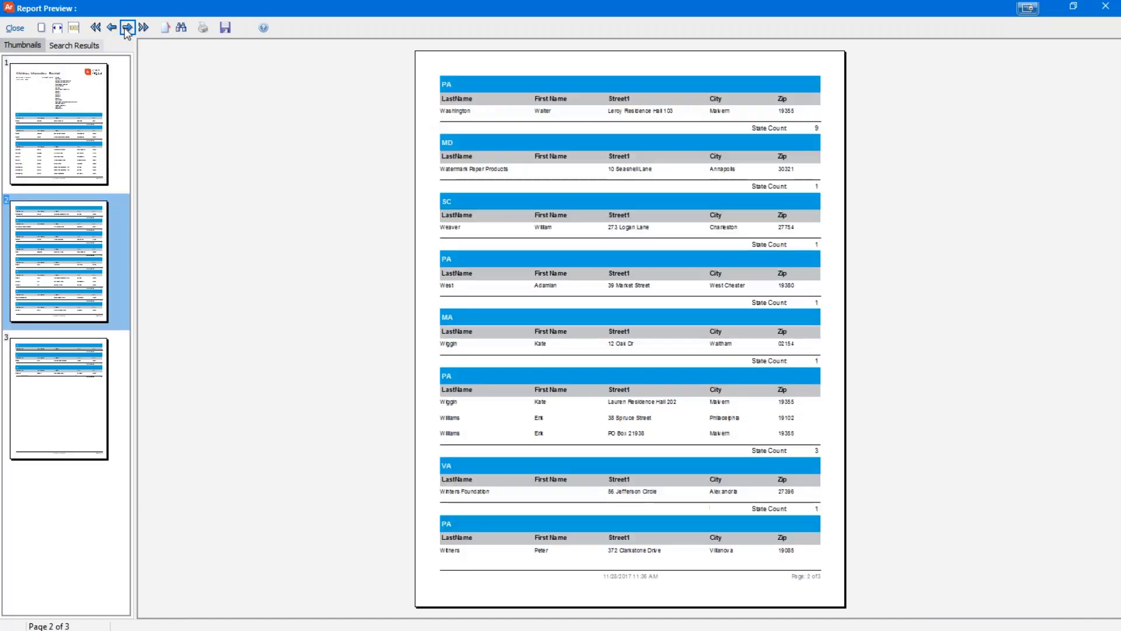
pyautogui.click(128, 27)
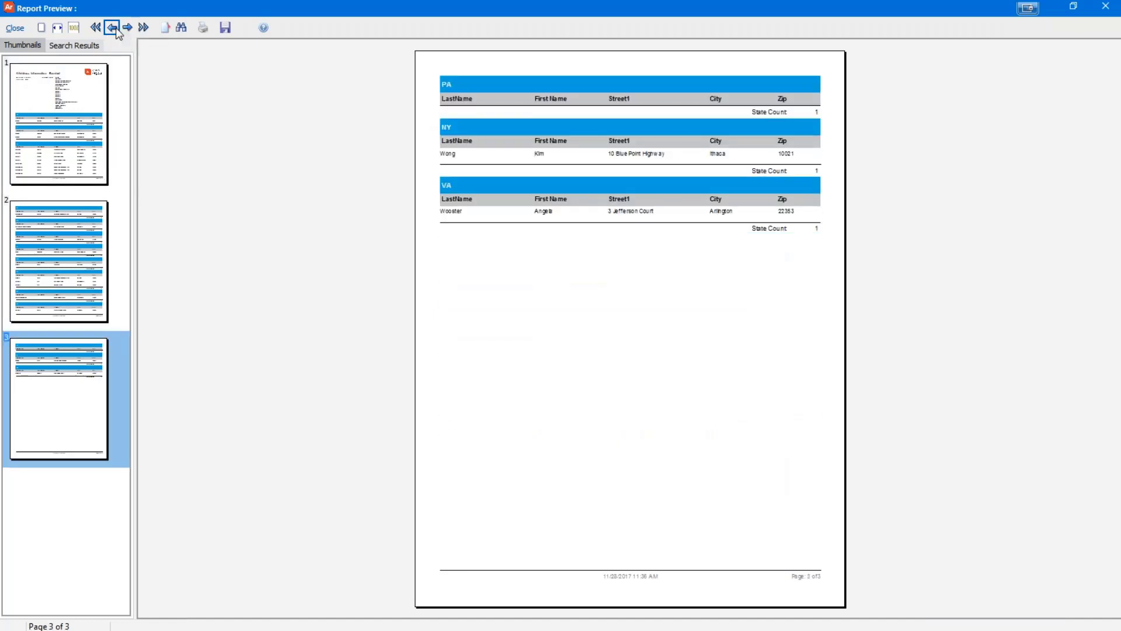
pyautogui.click(111, 27)
pyautogui.click(111, 28)
pyautogui.click(143, 29)
pyautogui.click(97, 30)
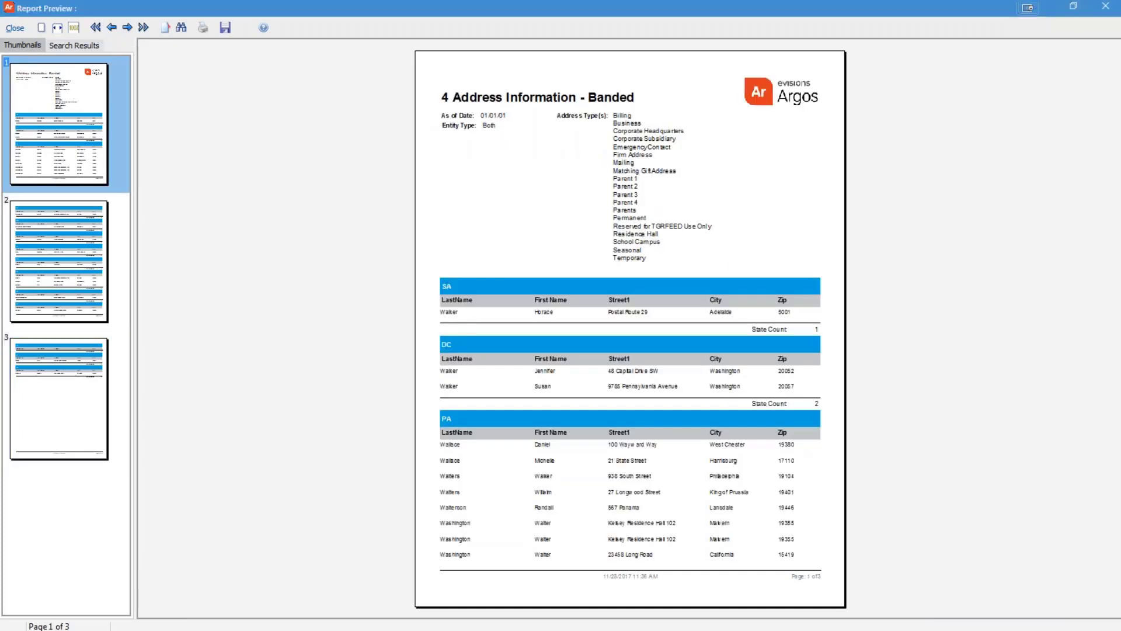
# Jump directly to page 3 with Go to Page
pyautogui.click(165, 30)
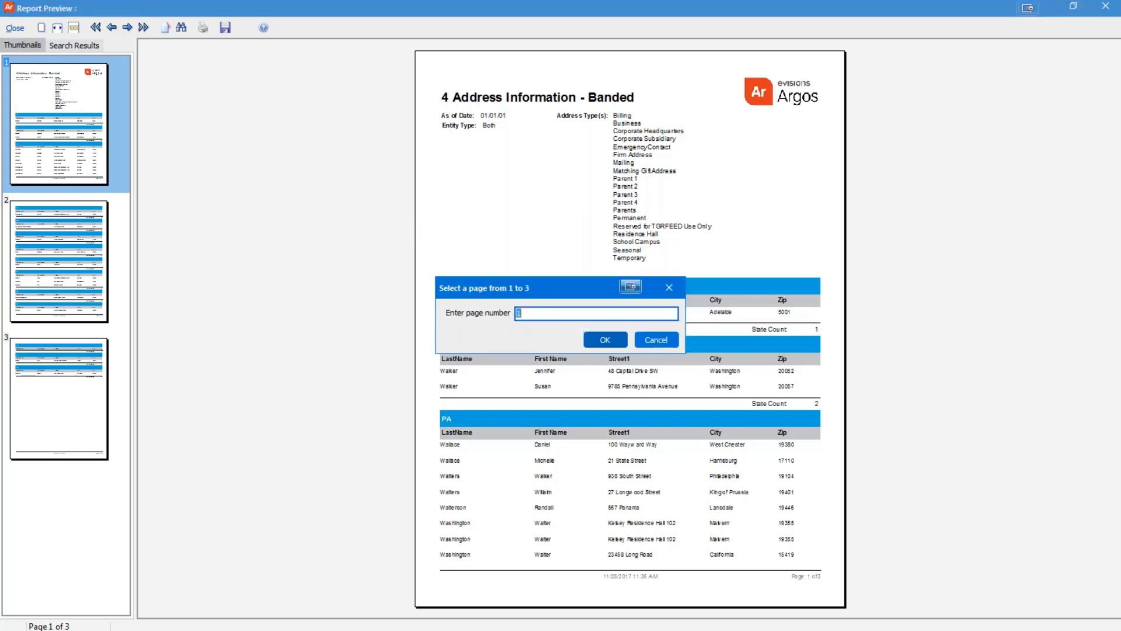
pyautogui.write('3')
pyautogui.click(586, 341)
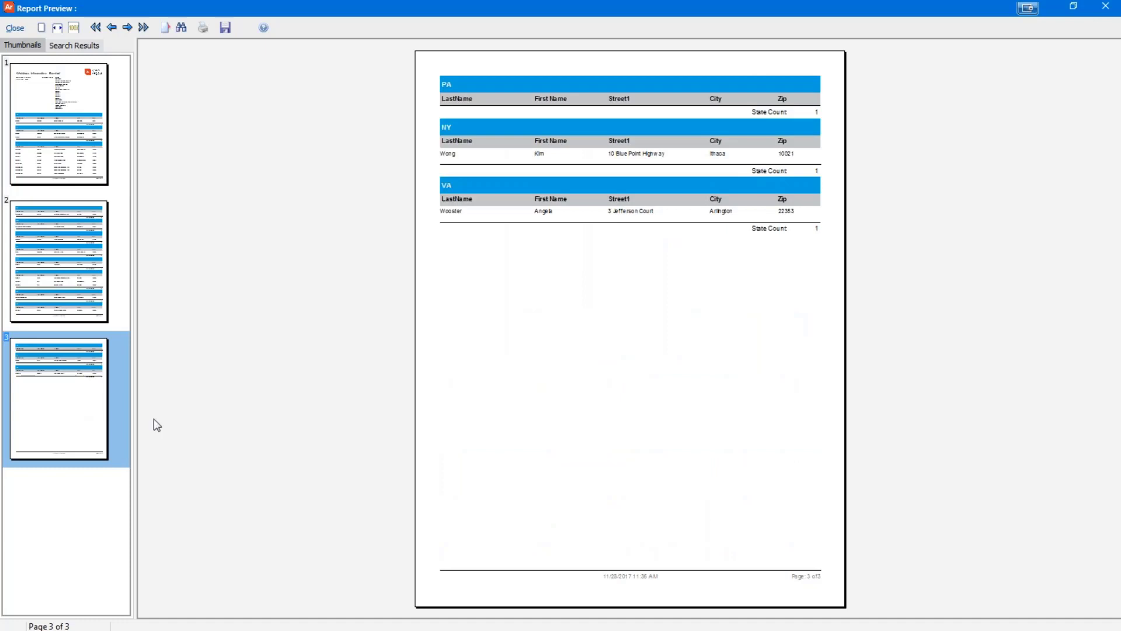
pyautogui.click(181, 28)
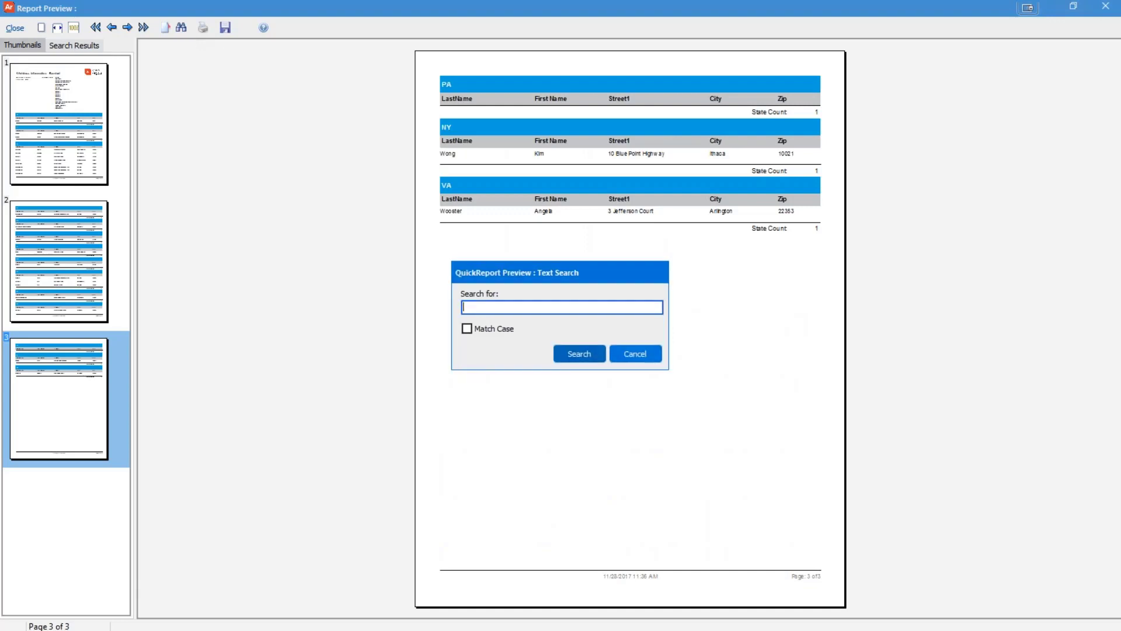
pyautogui.write('Wooster')
pyautogui.press('Return')
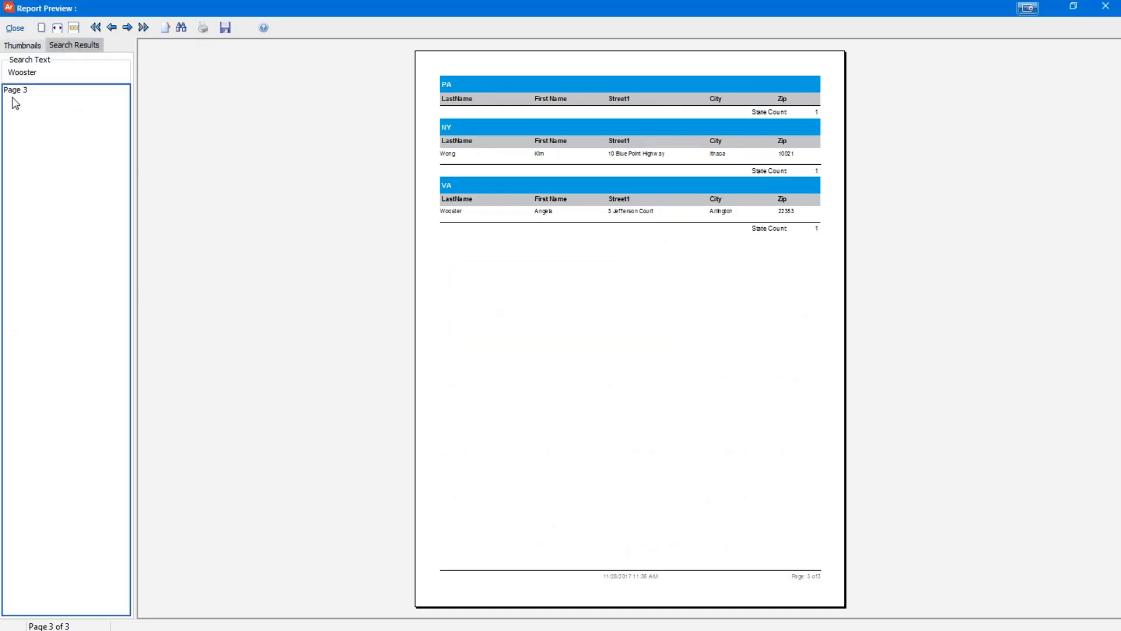
pyautogui.click(14, 94)
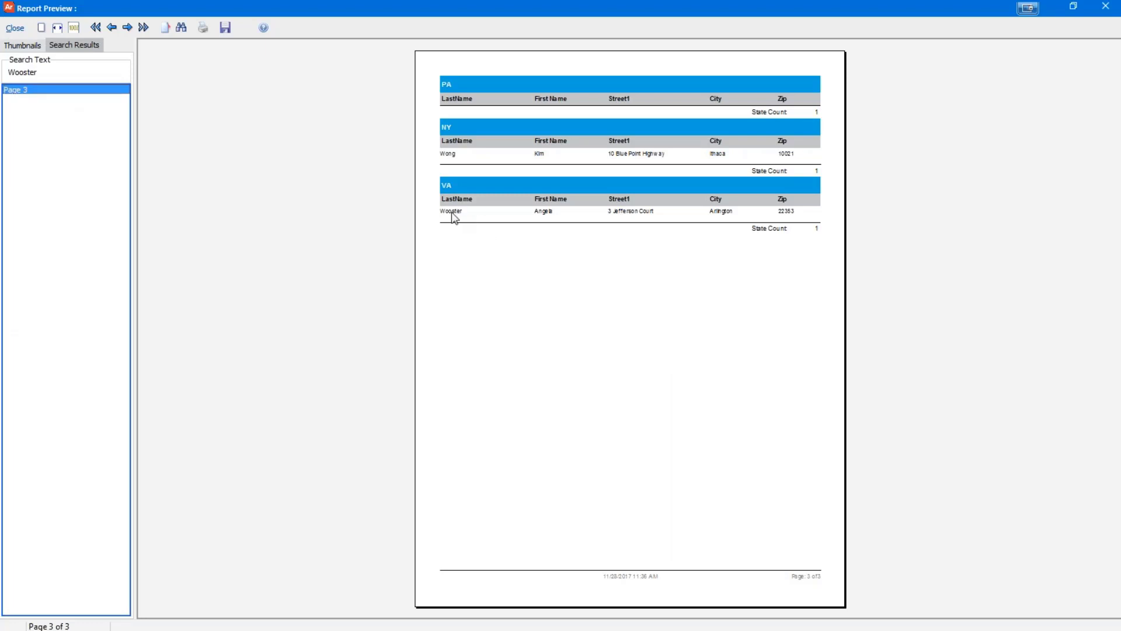
pyautogui.click(29, 45)
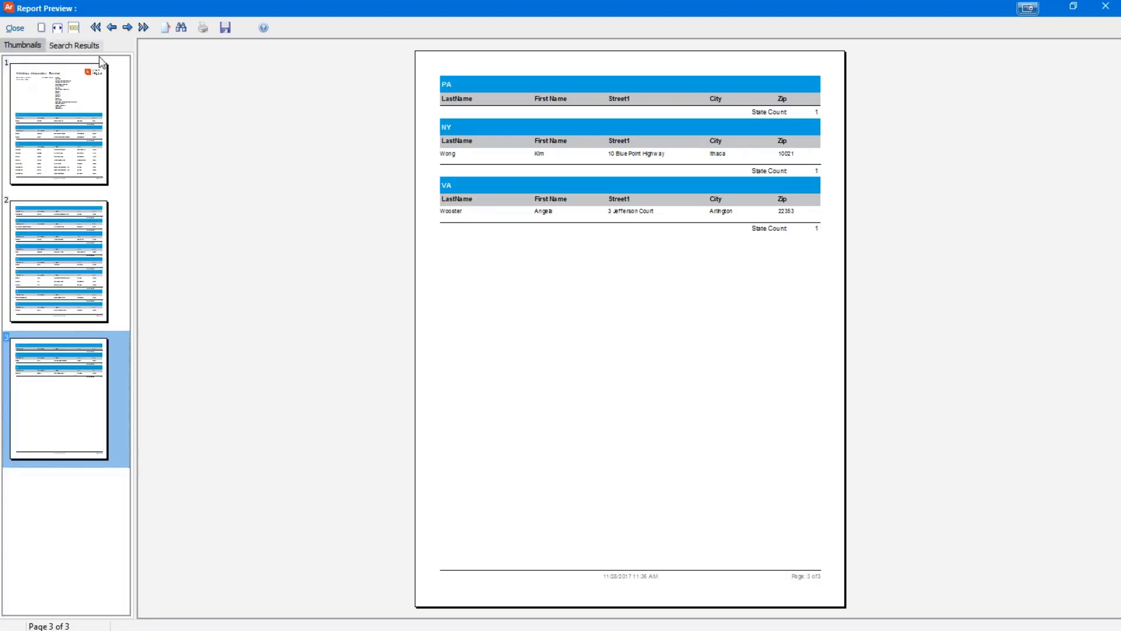
# Try saving as 'training2017' PDF, cancel the PDF setup, then list the available save formats
pyautogui.click(221, 34)
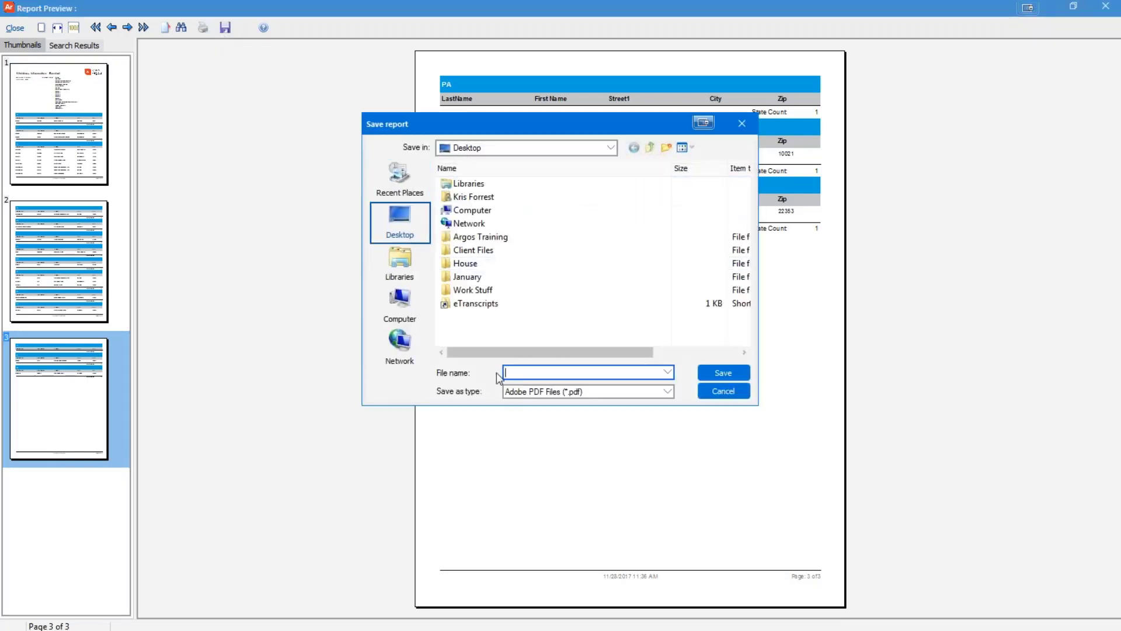
pyautogui.write('training2017')
pyautogui.click(724, 374)
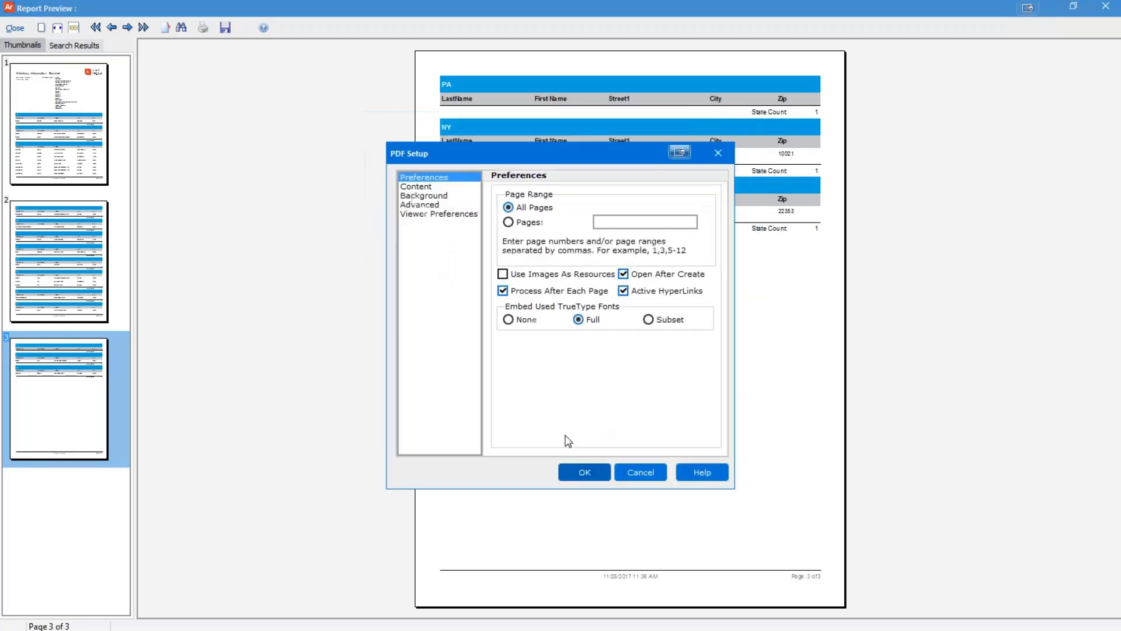
pyautogui.click(638, 474)
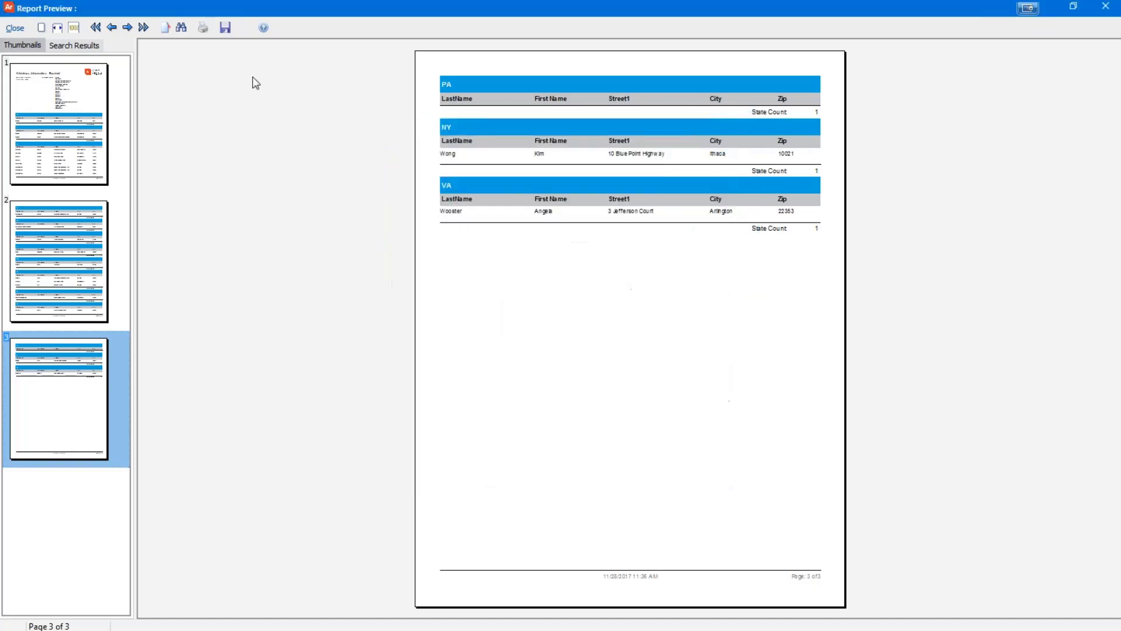
pyautogui.click(225, 29)
pyautogui.click(593, 391)
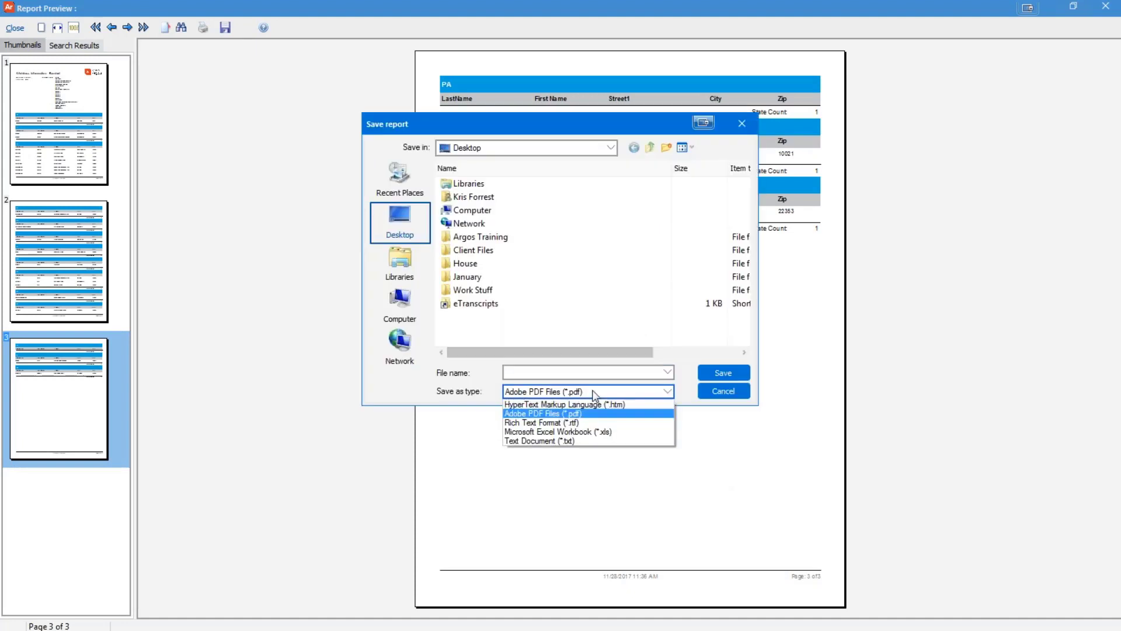
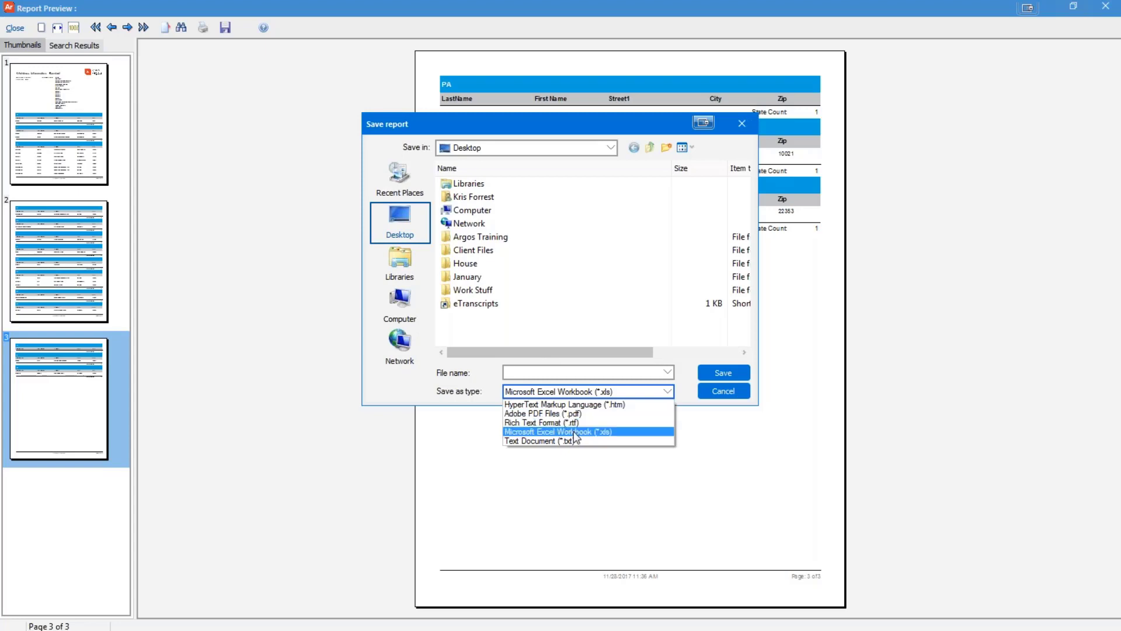
# Save the report as an Adobe PDF file named 'training2017' and accept the PDF setup
pyautogui.click(558, 413)
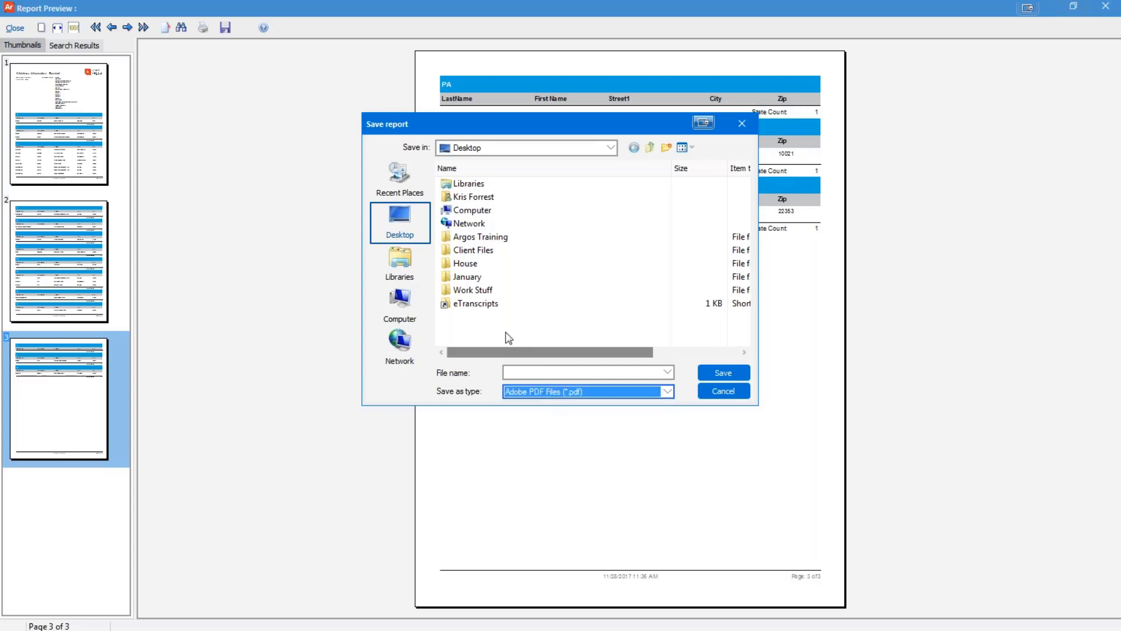
pyautogui.click(520, 372)
pyautogui.write('trai')
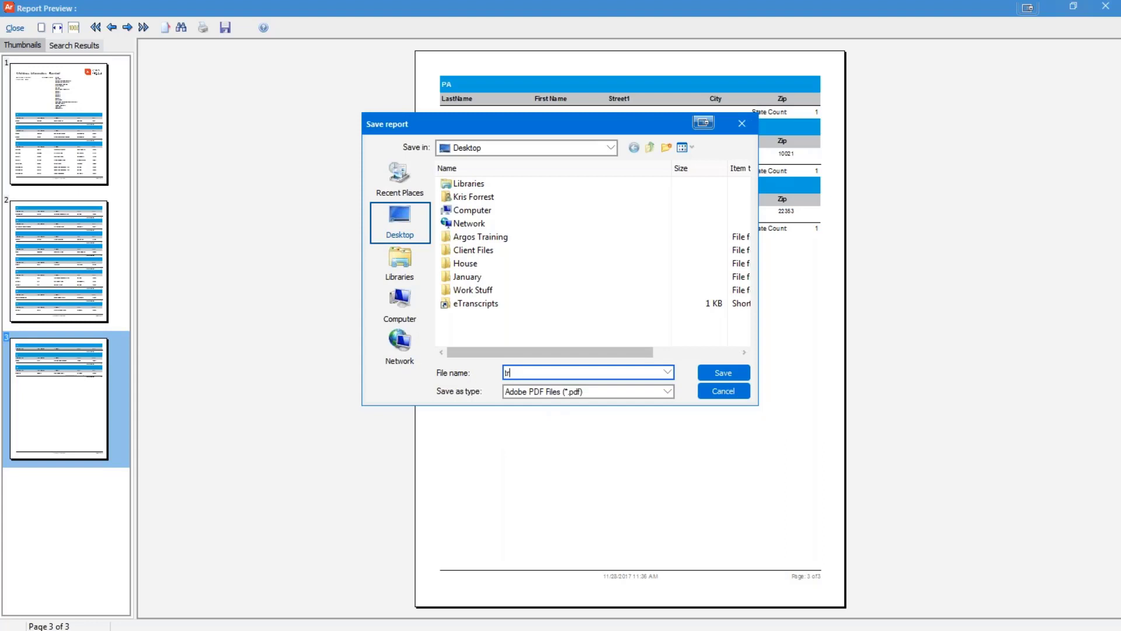
pyautogui.write('ning2017')
pyautogui.press('Return')
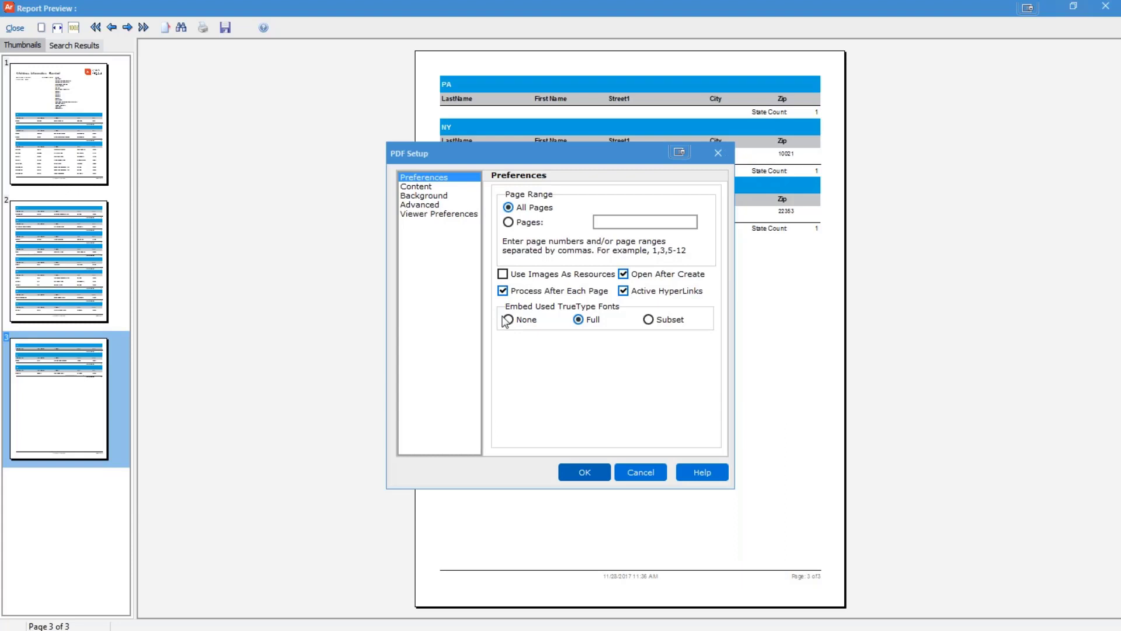
pyautogui.click(584, 475)
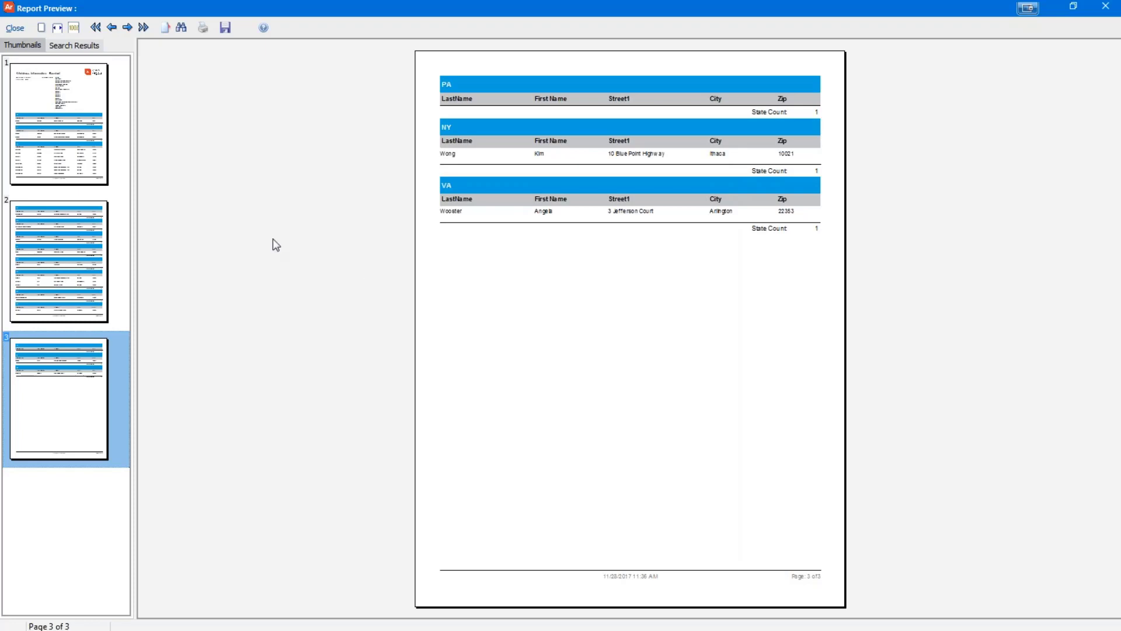
pyautogui.moveTo(62, 164); pyautogui.dragTo(416, 172)
pyautogui.doubleClick(416, 172)
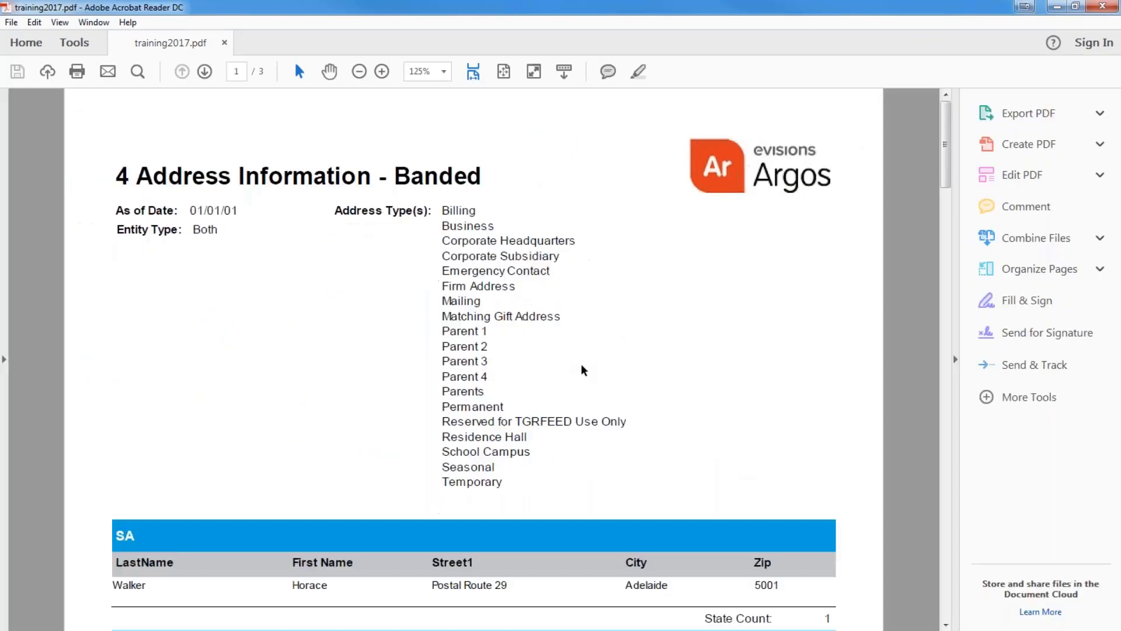
pyautogui.hotkey('ctrl', '-')
pyautogui.scroll(-15, 584, 370)
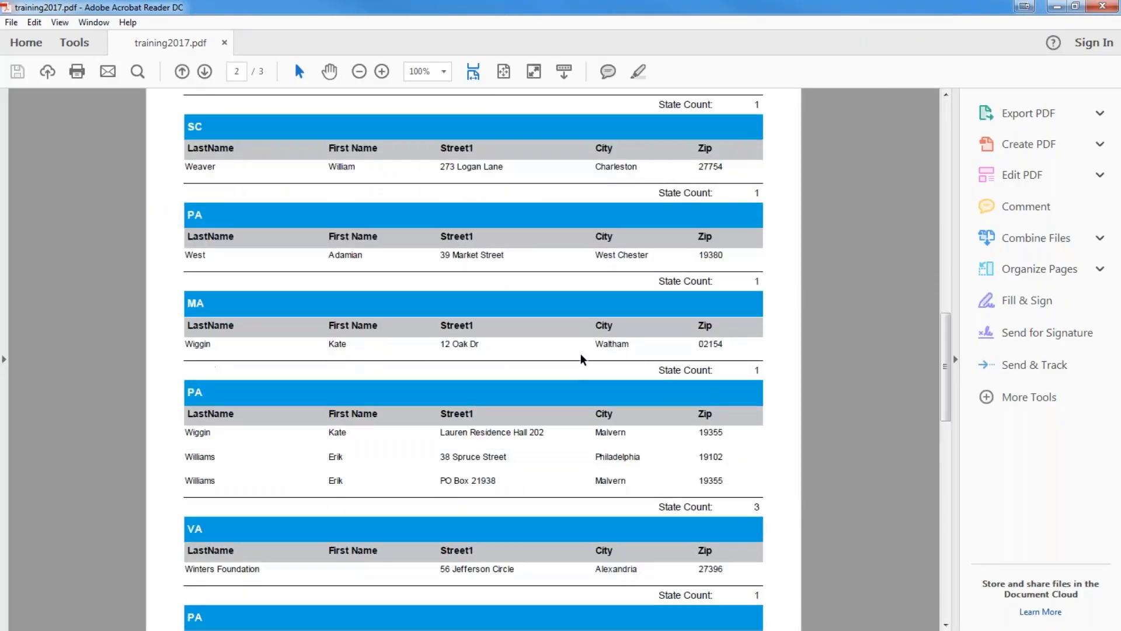
pyautogui.scroll(-15, 578, 358)
pyautogui.scroll(9, 569, 356)
pyautogui.scroll(15, 567, 356)
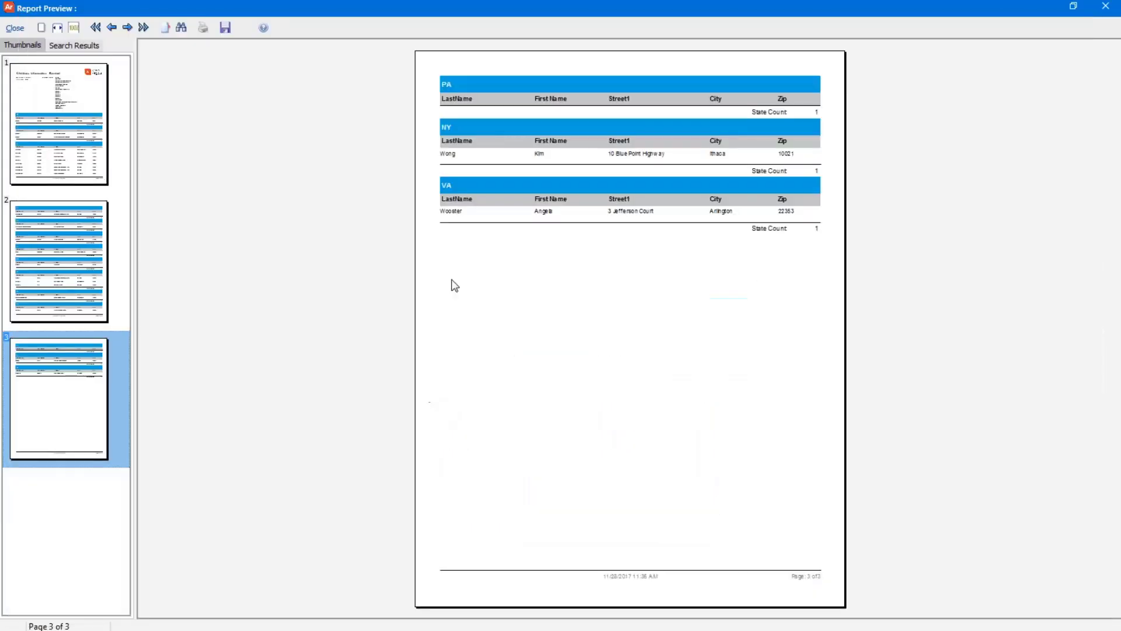
# Close the report preview, then bring up the Print dialog and cancel it
pyautogui.click(14, 28)
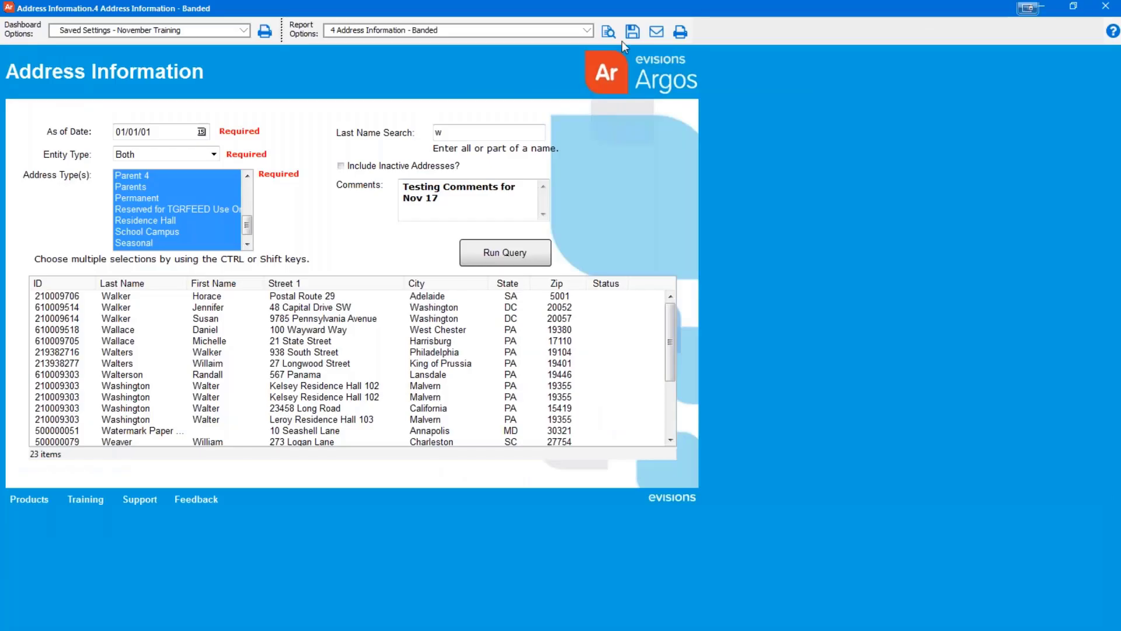
pyautogui.click(654, 34)
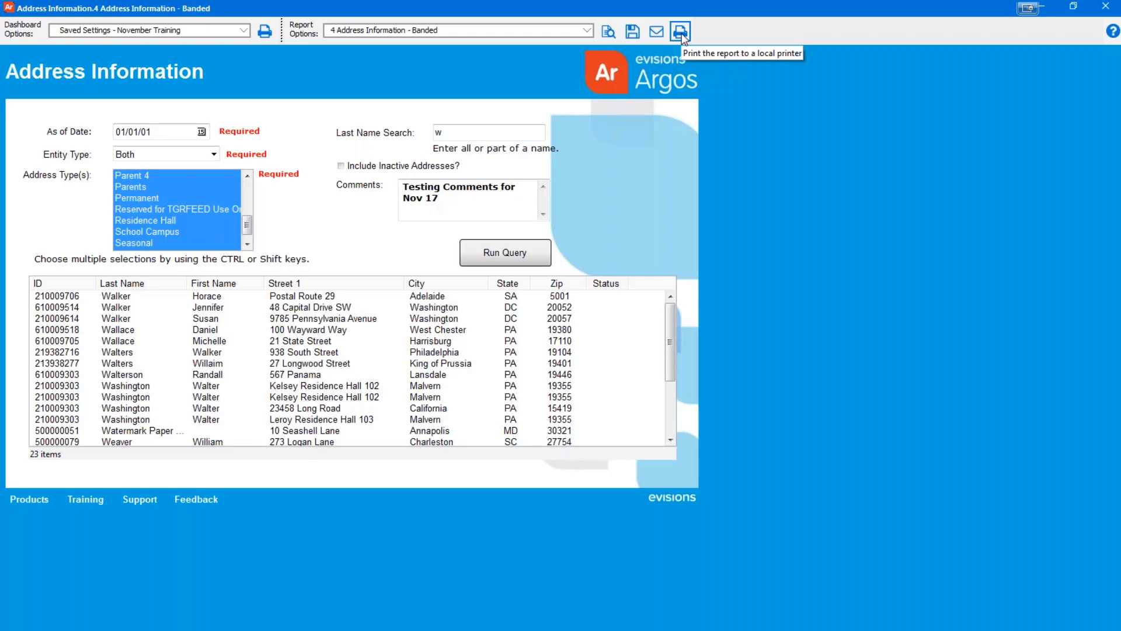
pyautogui.click(680, 33)
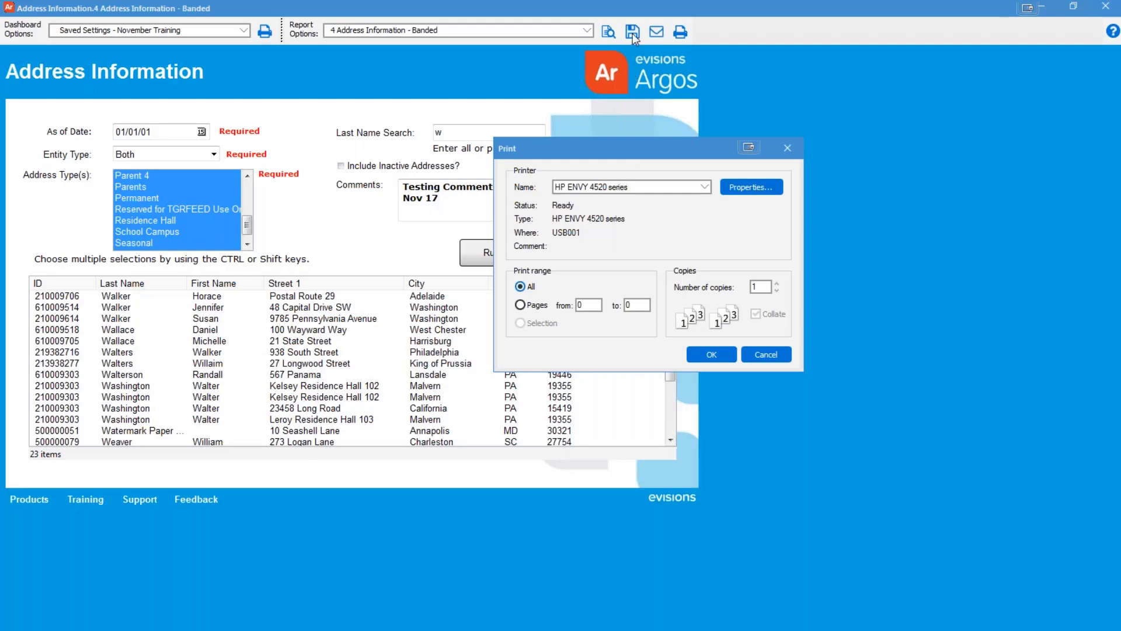
pyautogui.click(764, 359)
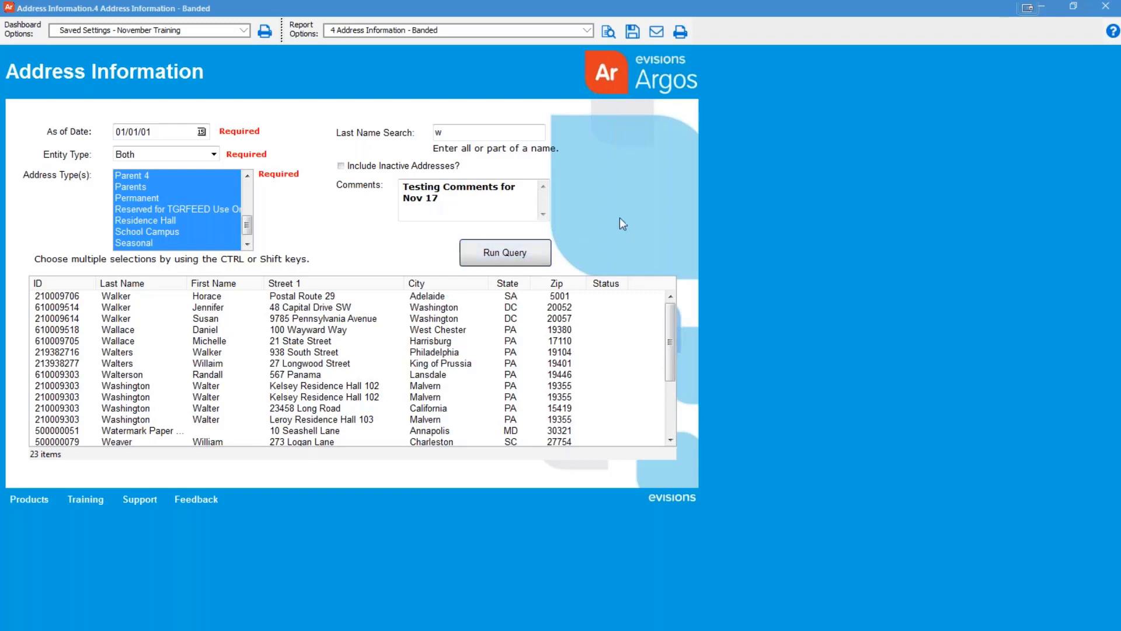
# Close the Address Information report window and the three leftover help and support tabs
pyautogui.click(1102, 13)
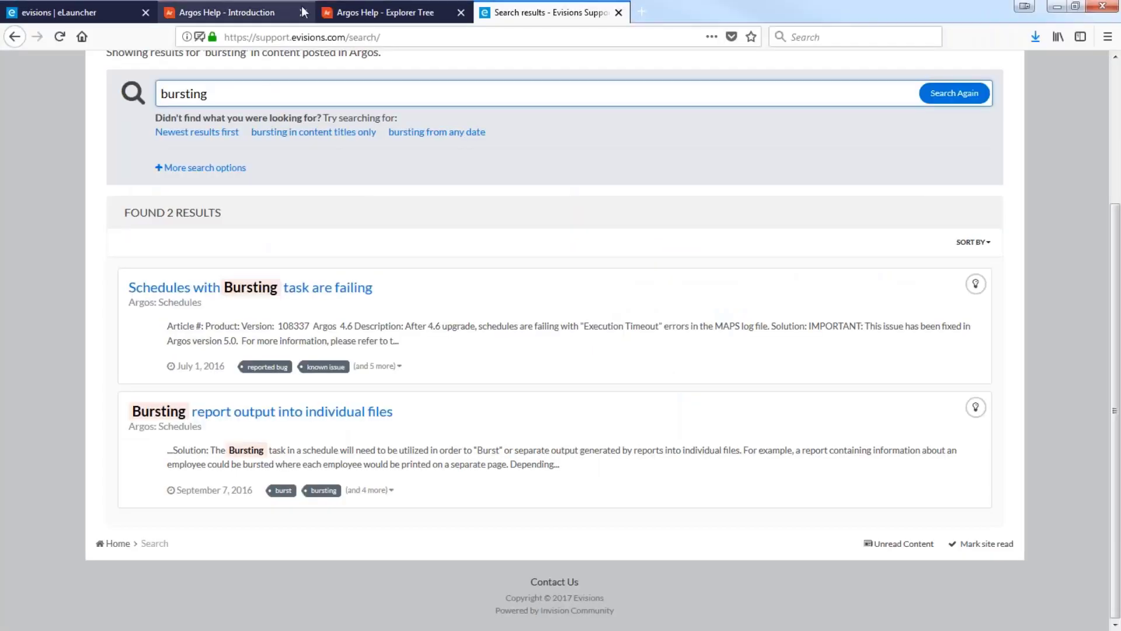
pyautogui.click(303, 13)
pyautogui.click(304, 12)
pyautogui.click(304, 13)
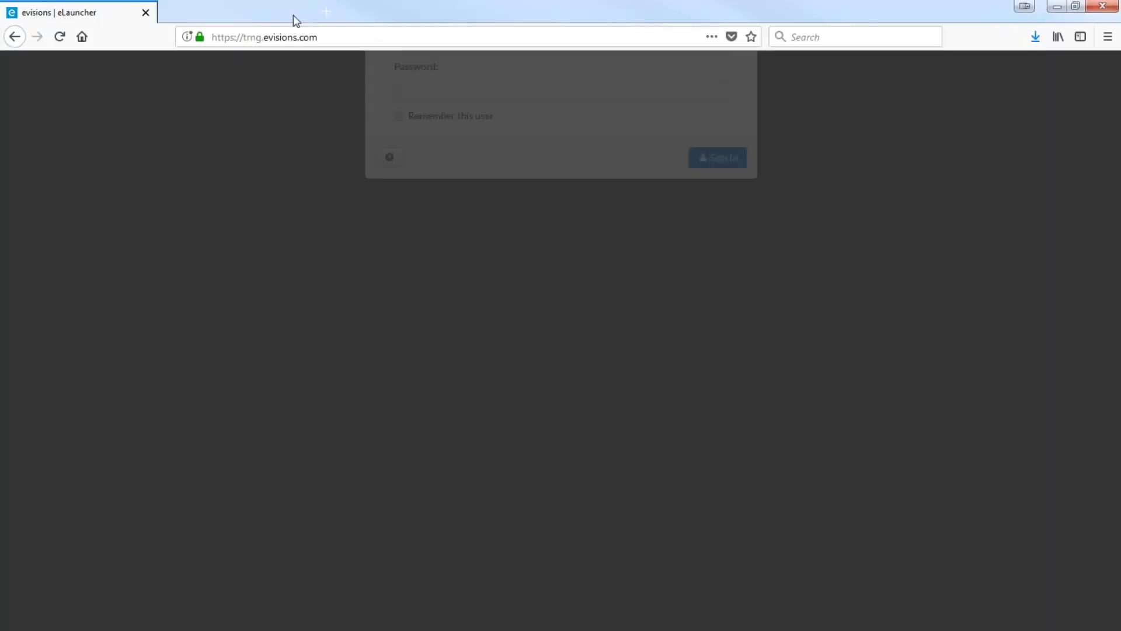
# Sign back in to eLauncher with the username and password
pyautogui.write('viewer')
pyautogui.press('Tab')
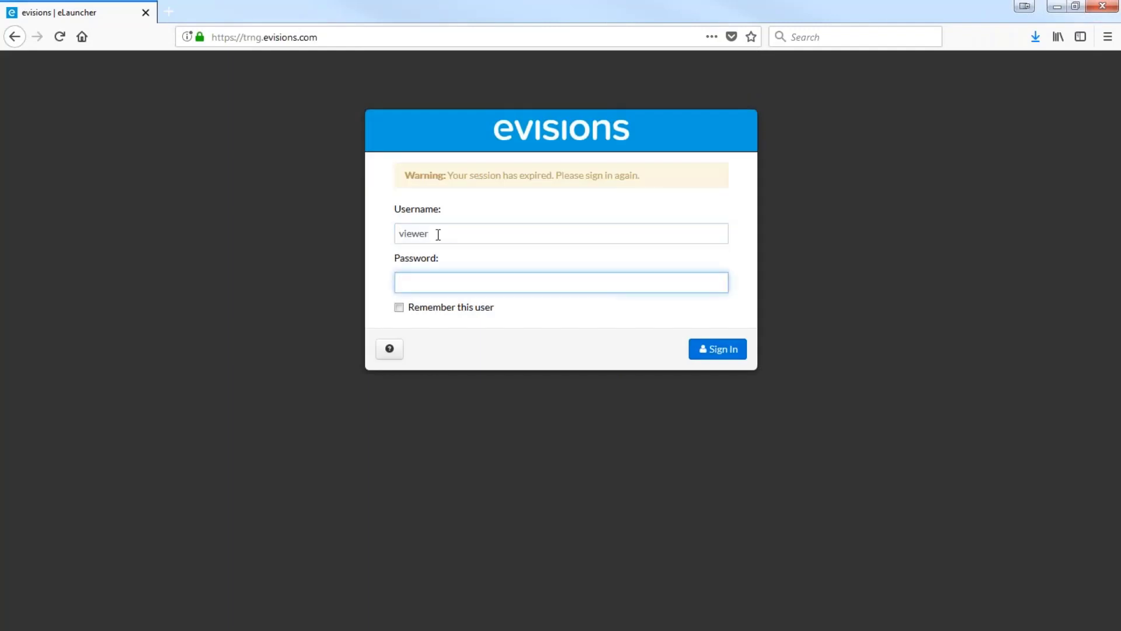
pyautogui.write('••••••••')
pyautogui.press('Return')
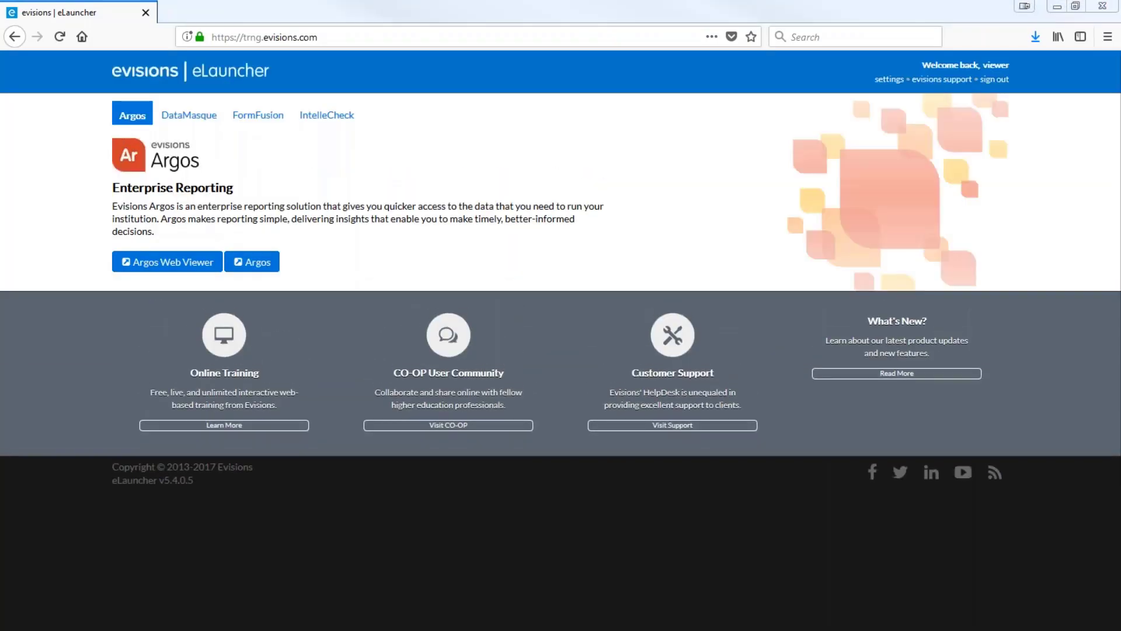
# Launch Argos Web Viewer and open Webinar Training › Report Viewer
pyautogui.click(189, 267)
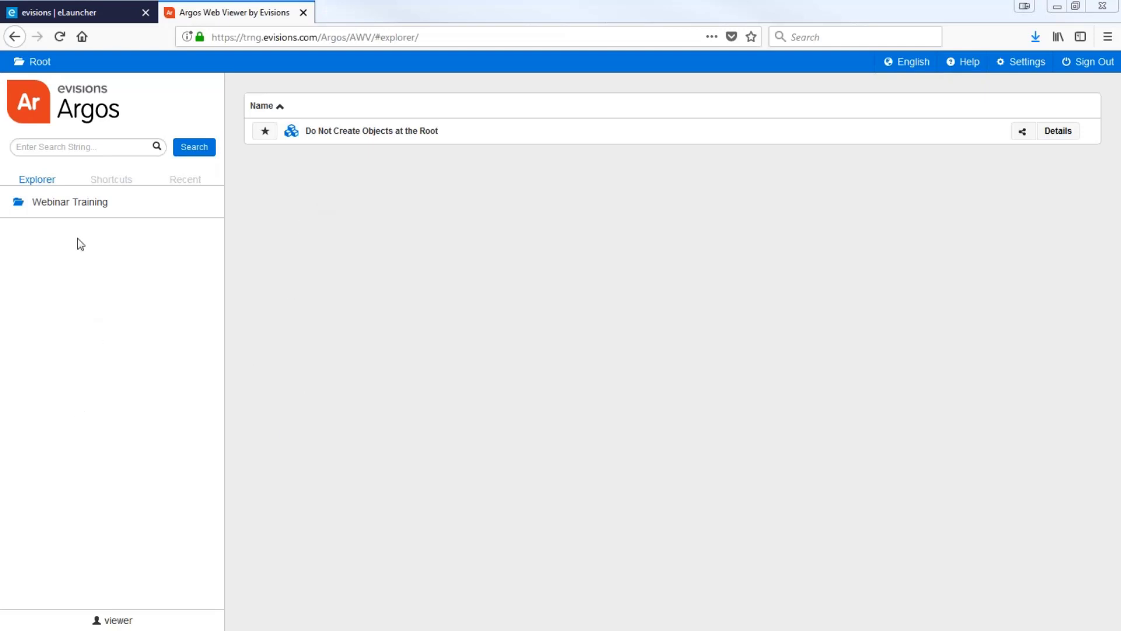
pyautogui.click(55, 202)
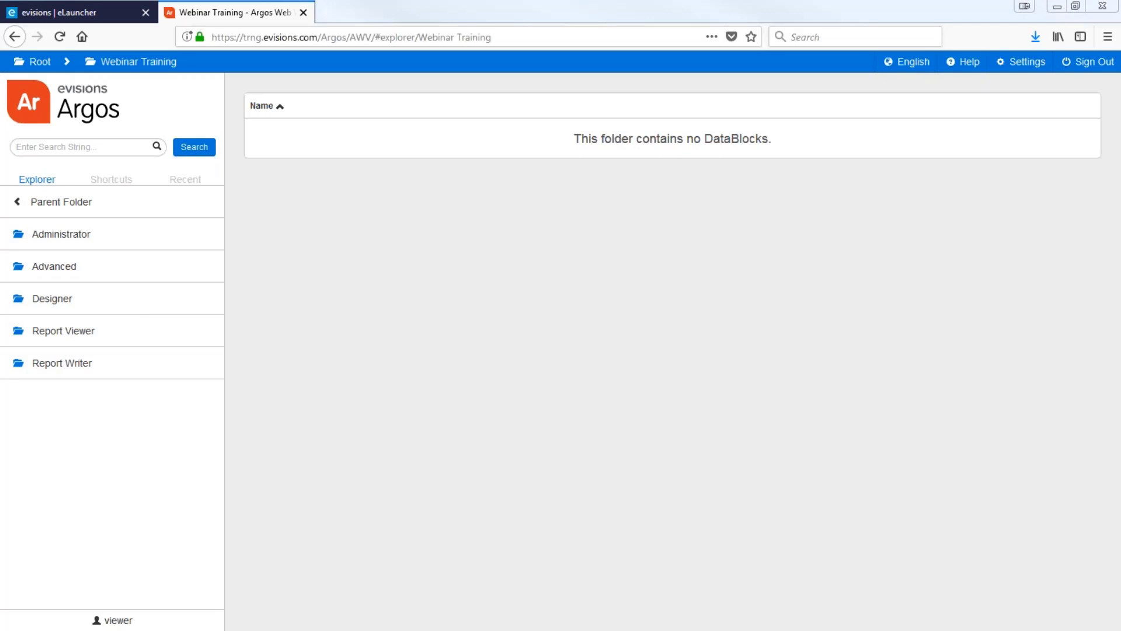
pyautogui.click(80, 335)
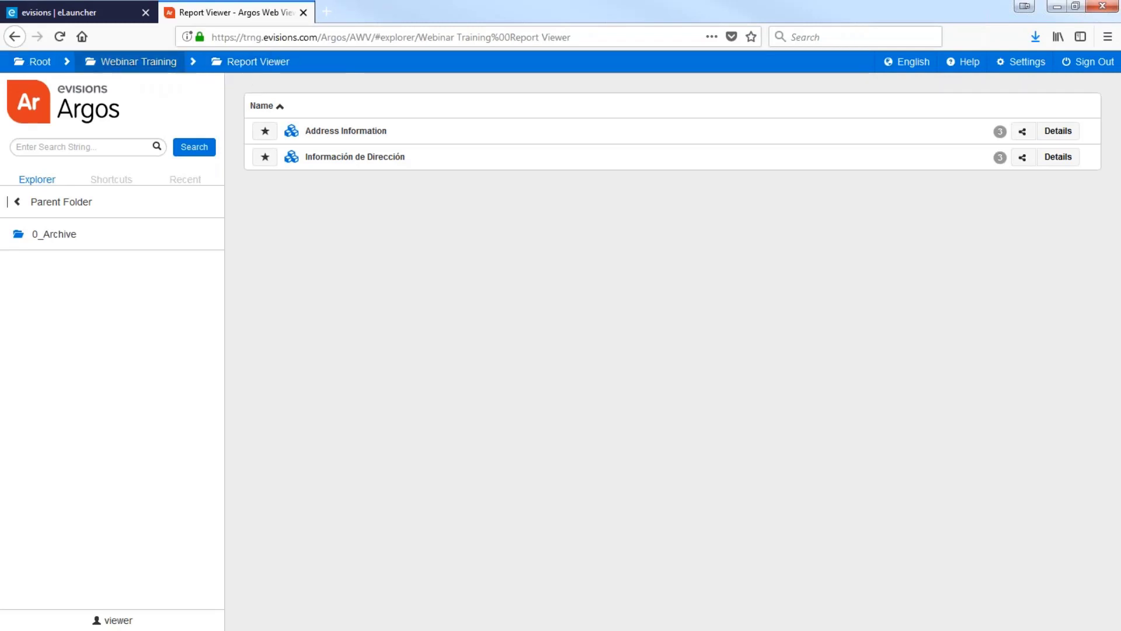
# Go back up to Webinar Training by the breadcrumb, view its subfolders, and return to Report Viewer
pyautogui.click(121, 62)
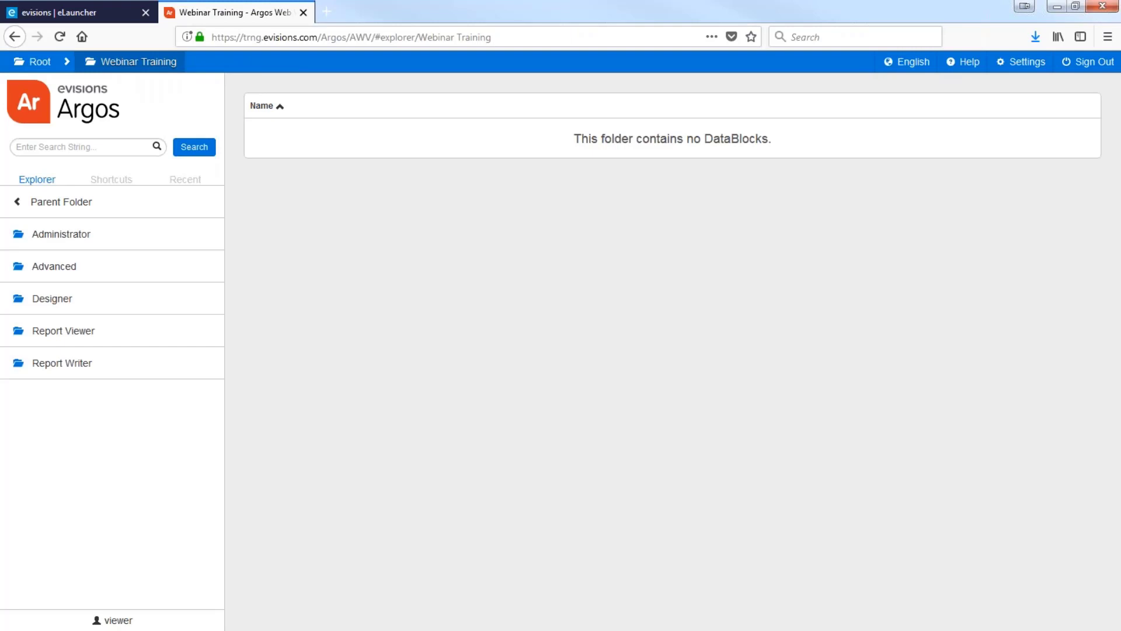
pyautogui.click(131, 62)
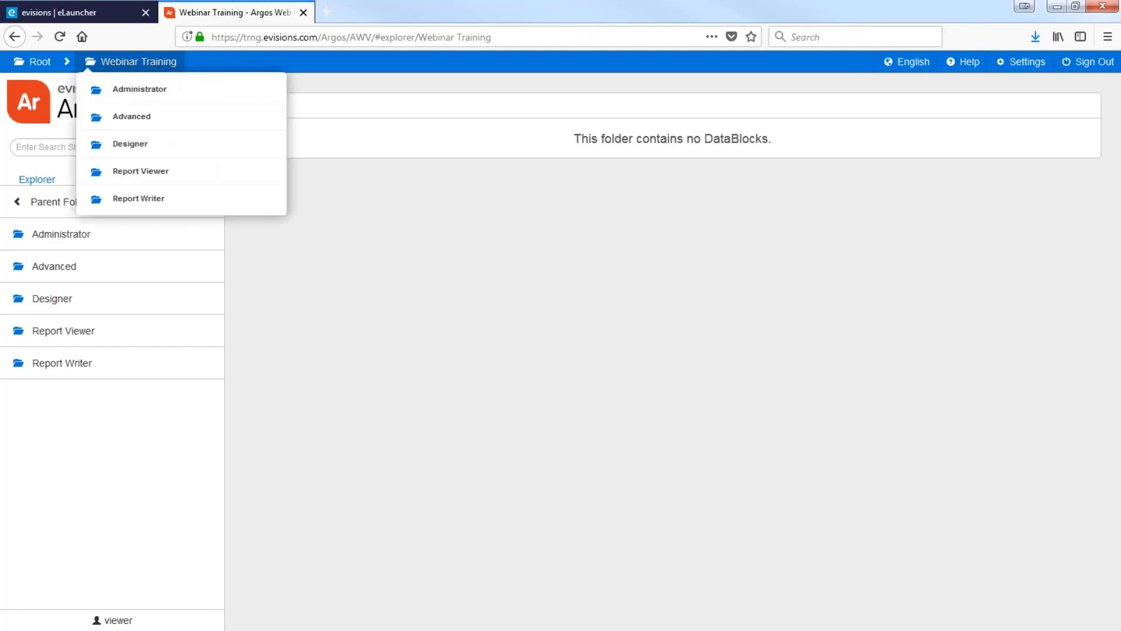
pyautogui.click(107, 441)
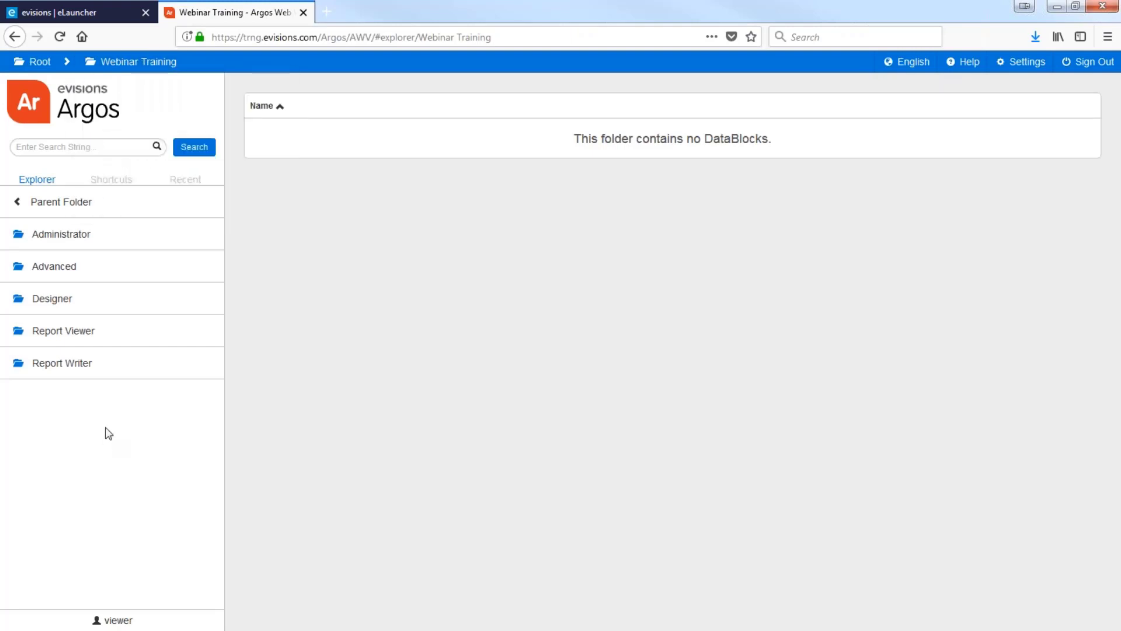
pyautogui.click(58, 331)
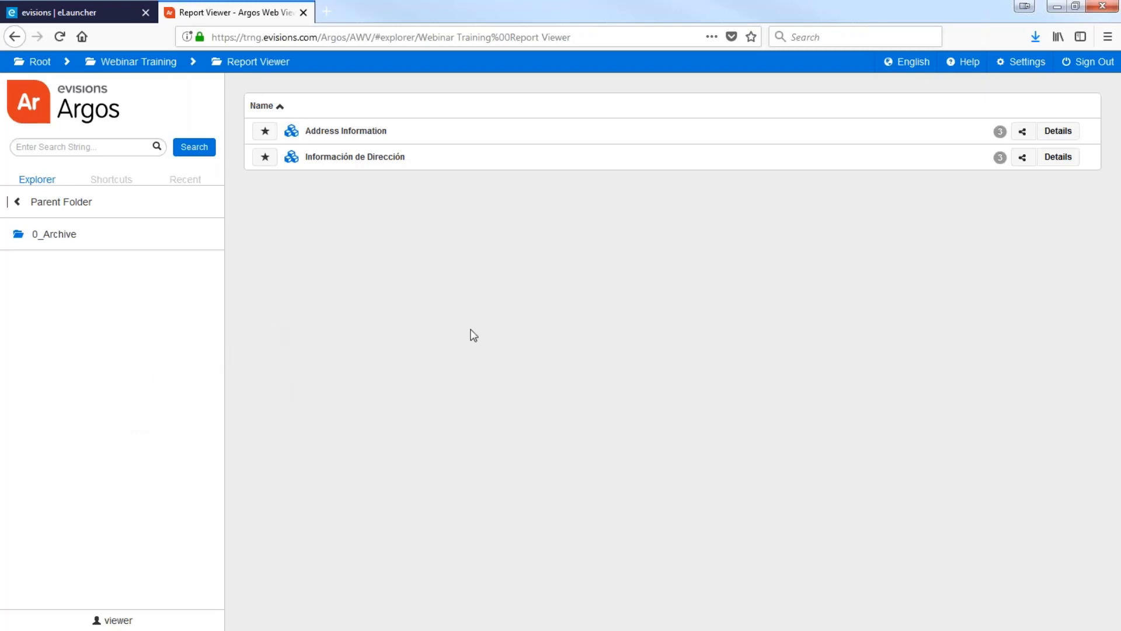
# Set Report Viewer as the home folder in user settings and close them
pyautogui.click(1015, 64)
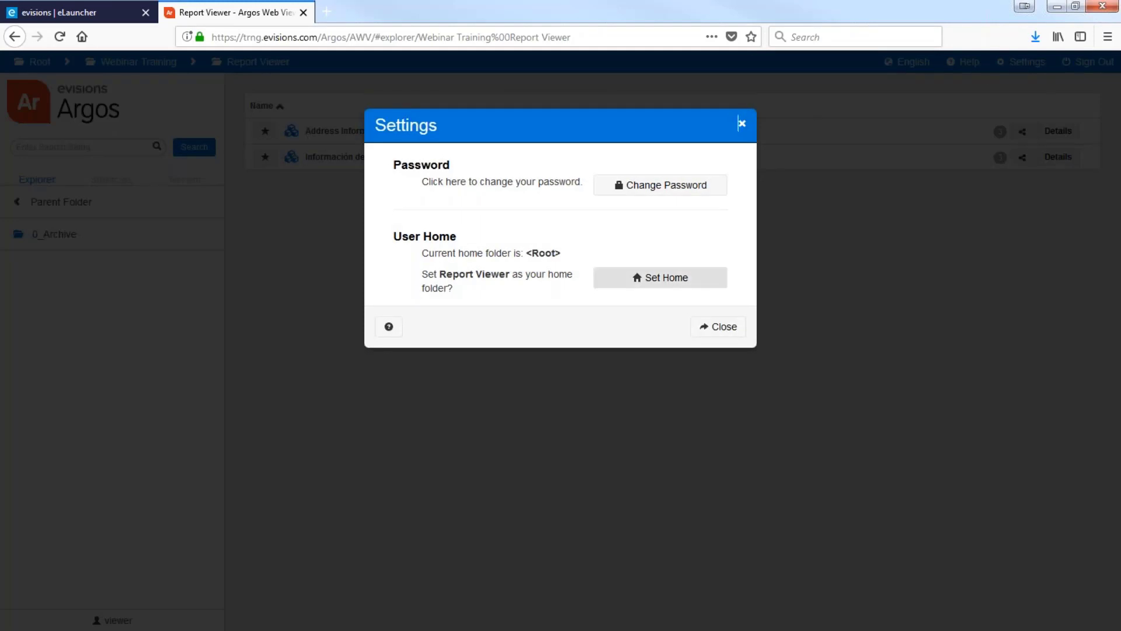
pyautogui.click(658, 279)
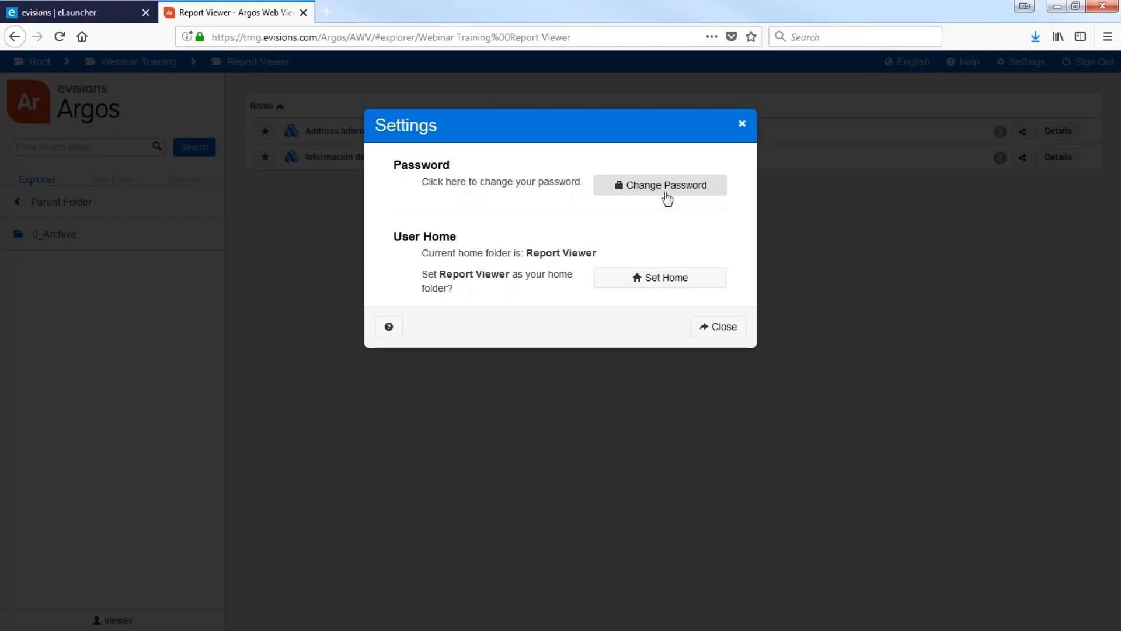
pyautogui.click(705, 338)
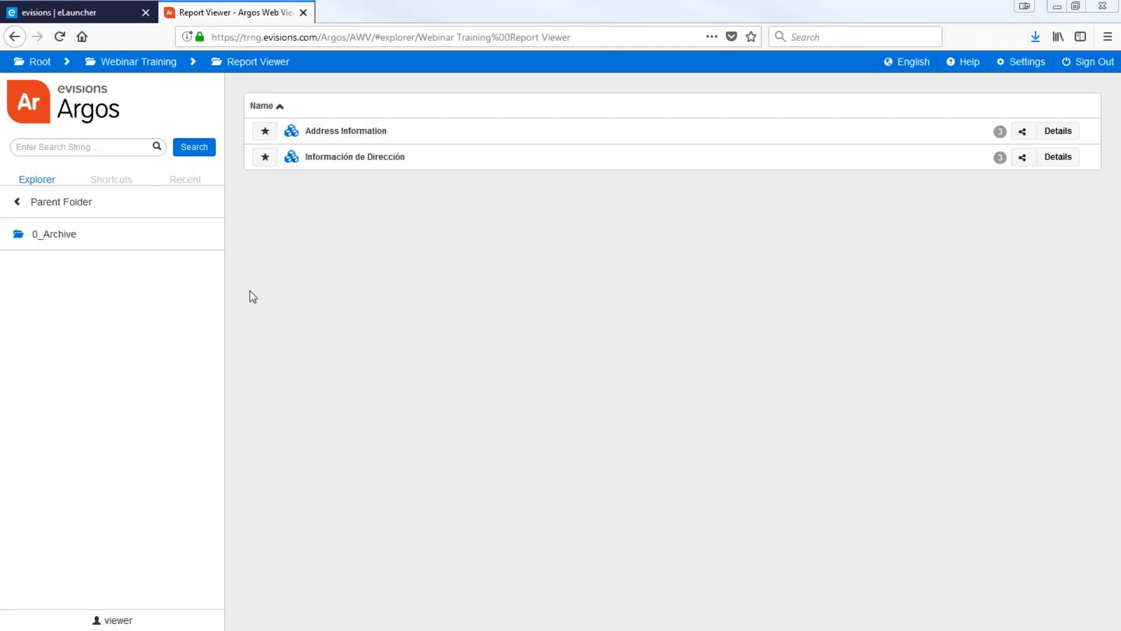
# Delete the '2 Address Information - Extract' shortcut and go back to the Explorer folder view
pyautogui.click(111, 181)
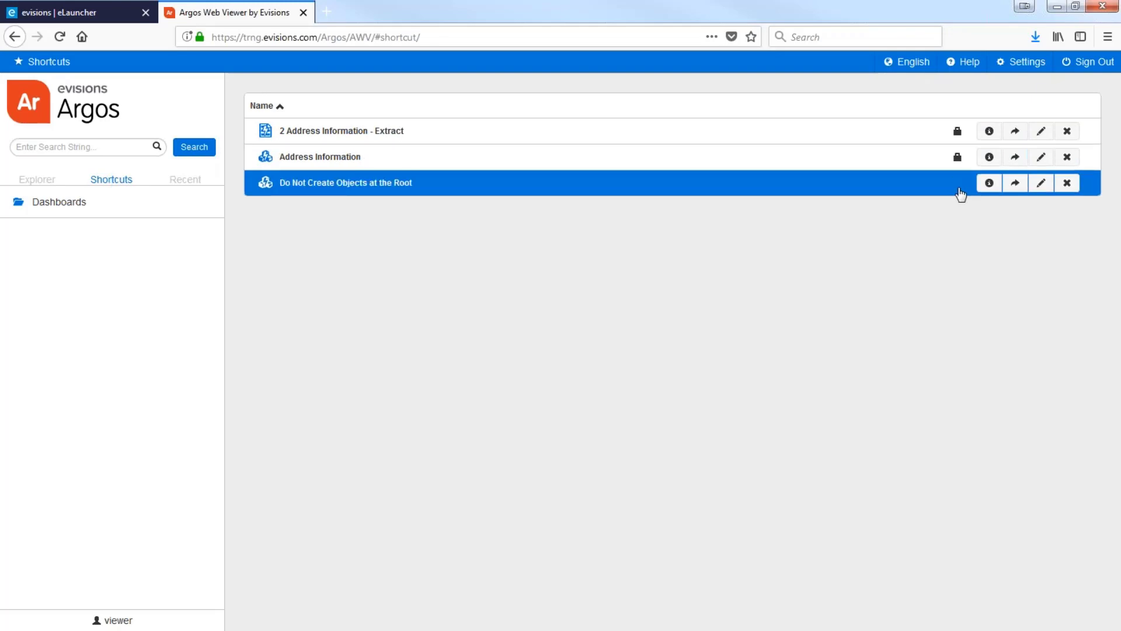
pyautogui.click(1067, 132)
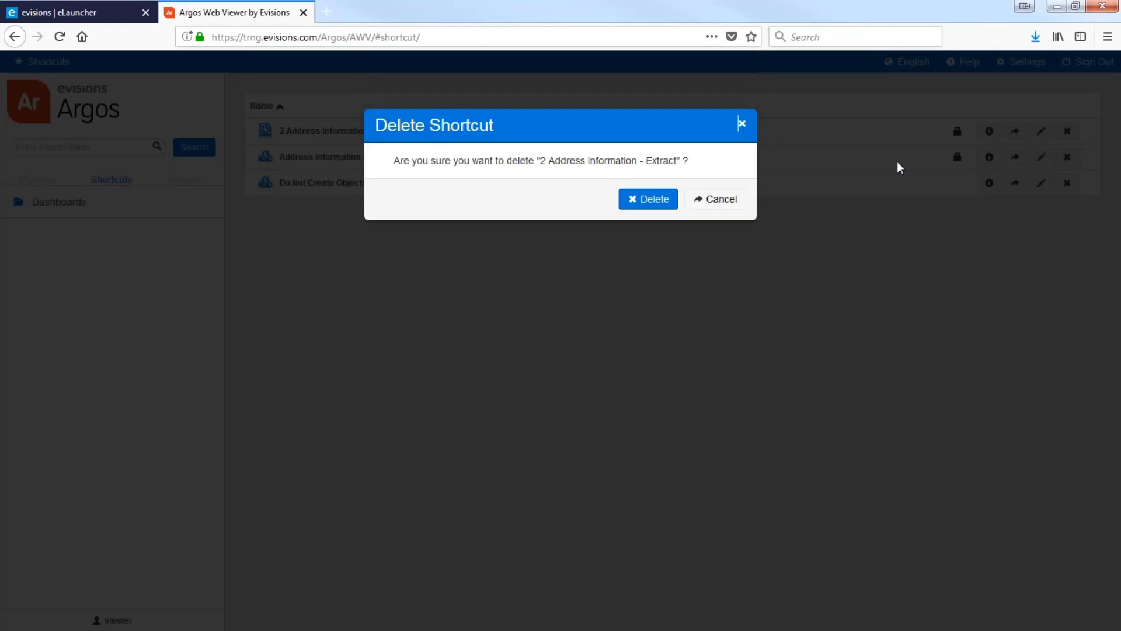
pyautogui.click(636, 203)
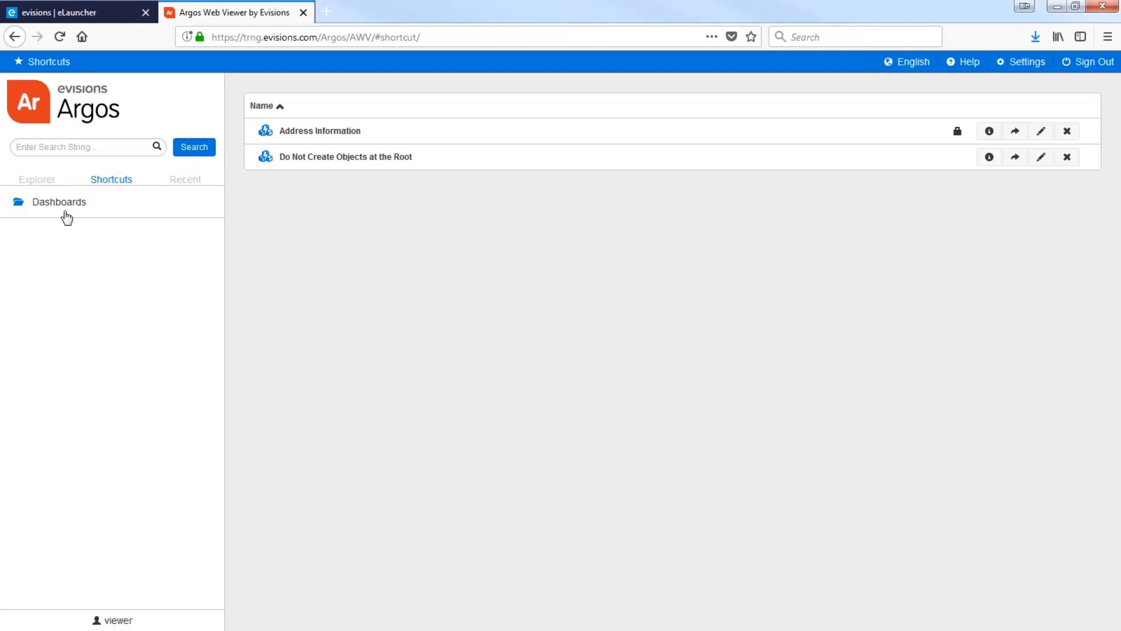
pyautogui.click(39, 185)
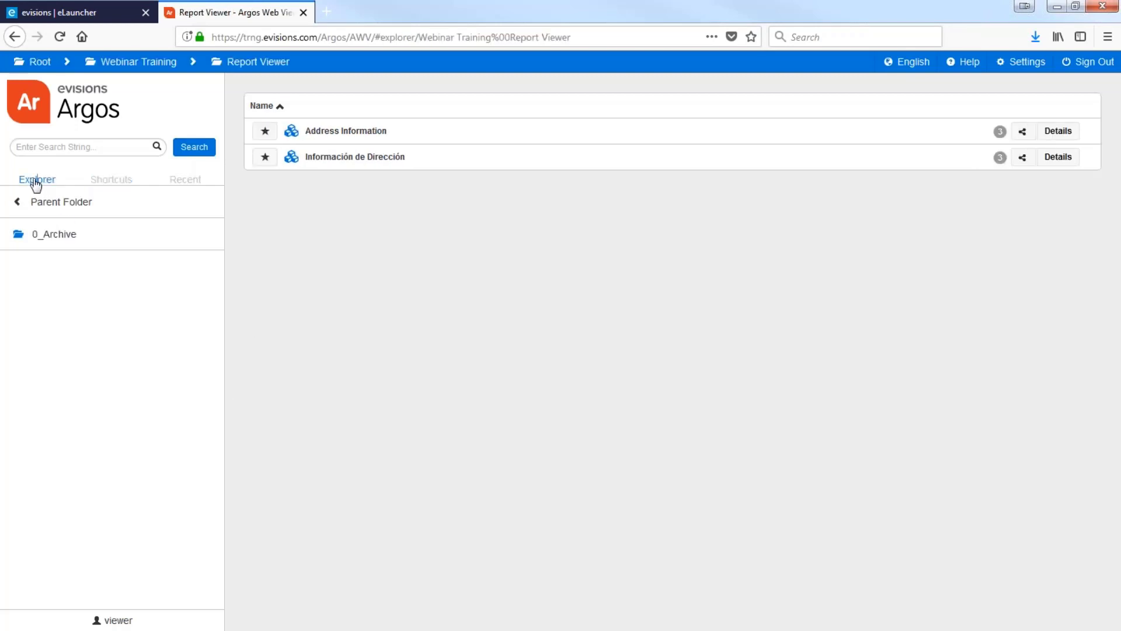
# Create a private My Shortcut for the Address Information DataBlock
pyautogui.click(265, 132)
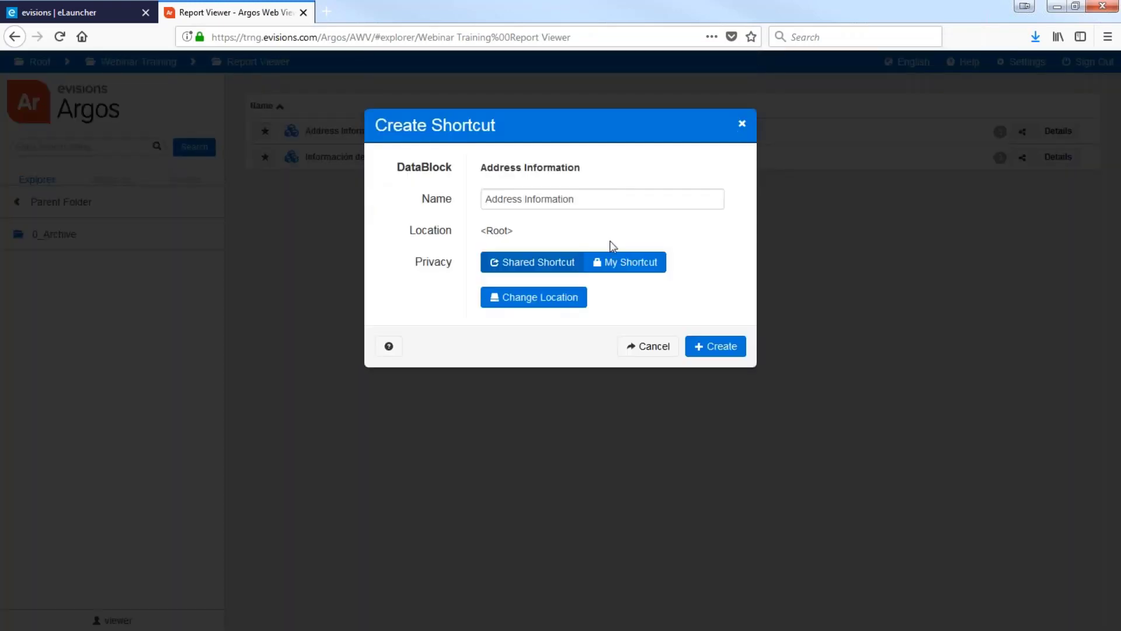
pyautogui.click(609, 272)
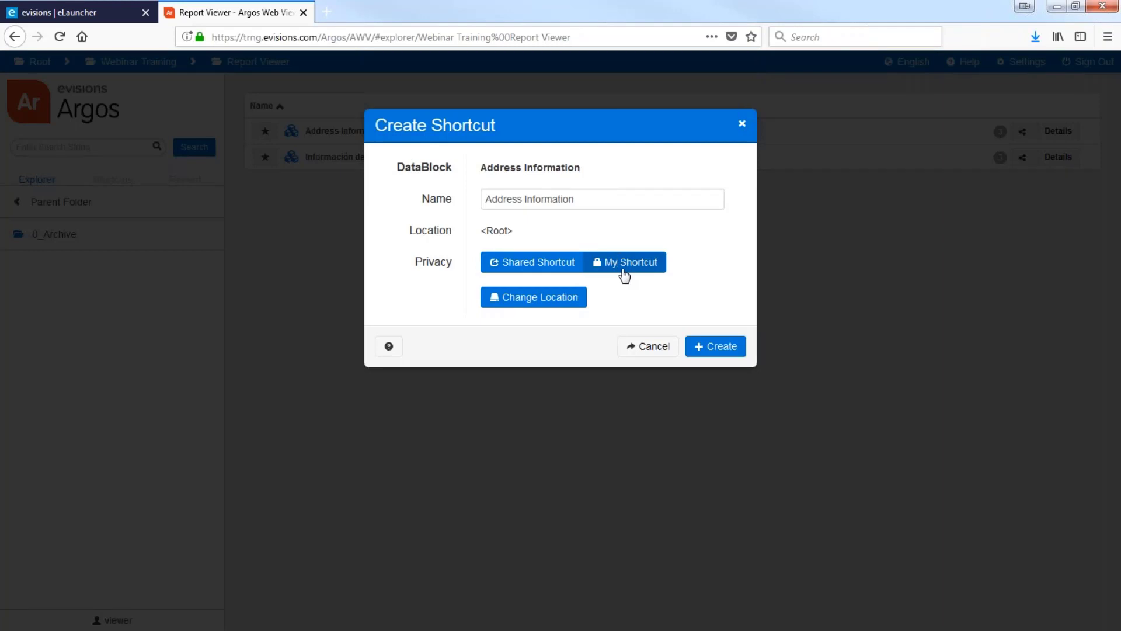
pyautogui.click(647, 347)
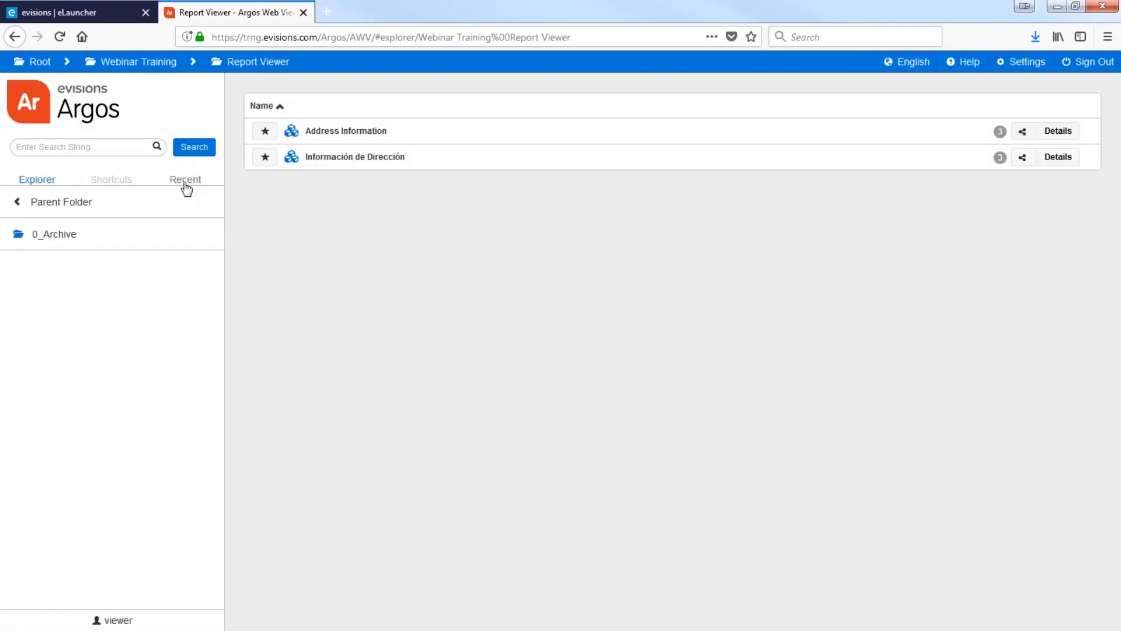
# Glance at Recent items, then search Explorer for 'Address'
pyautogui.click(186, 181)
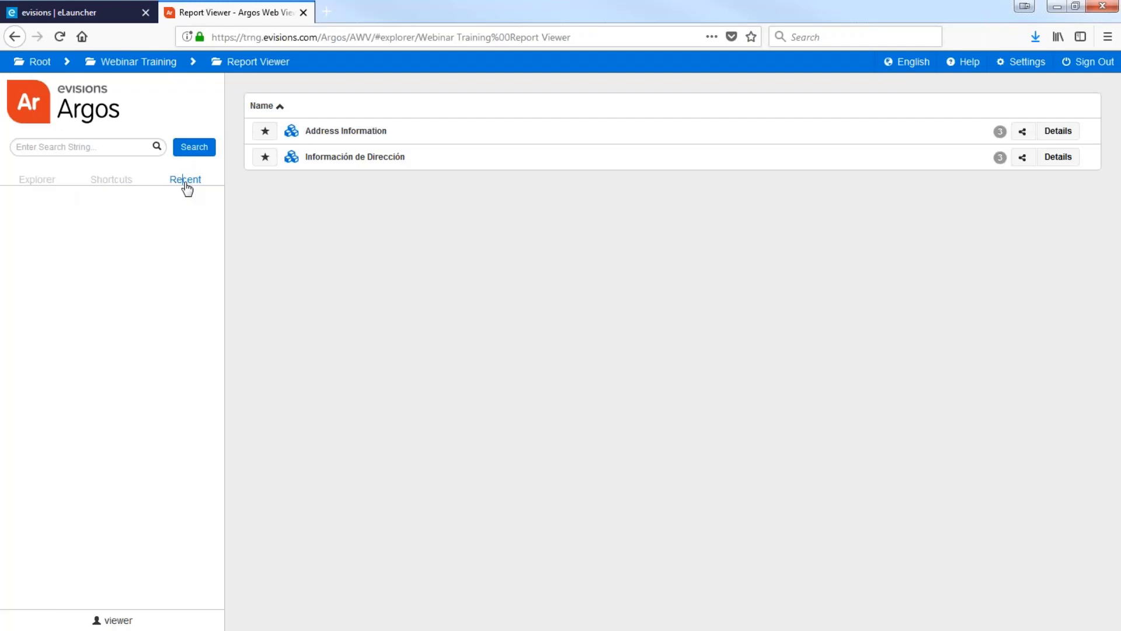
pyautogui.click(37, 181)
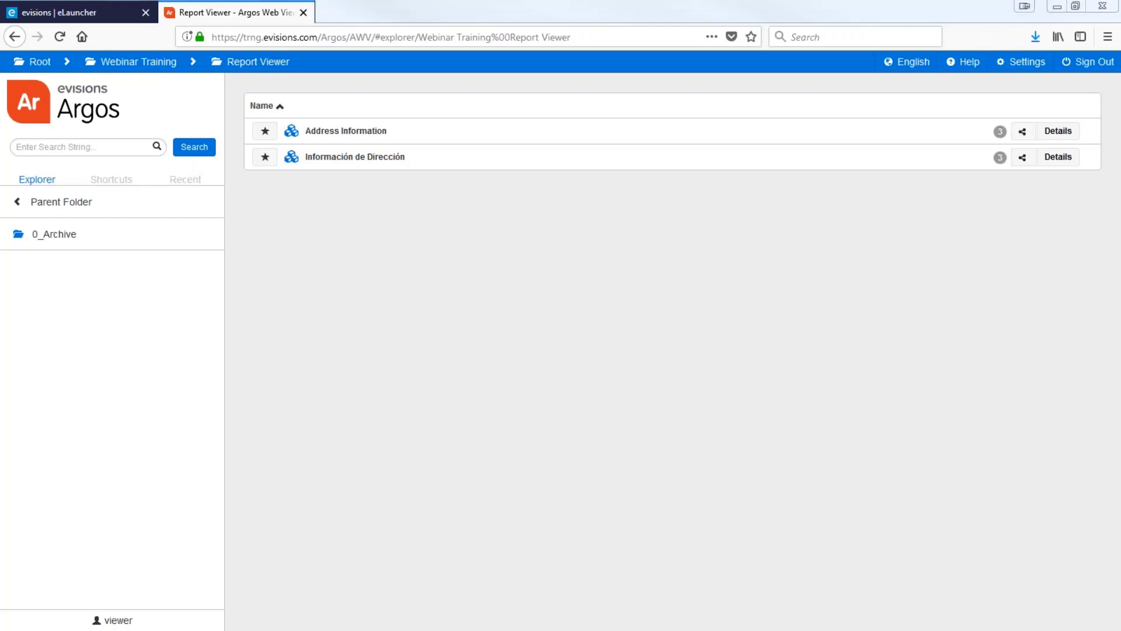
pyautogui.click(87, 147)
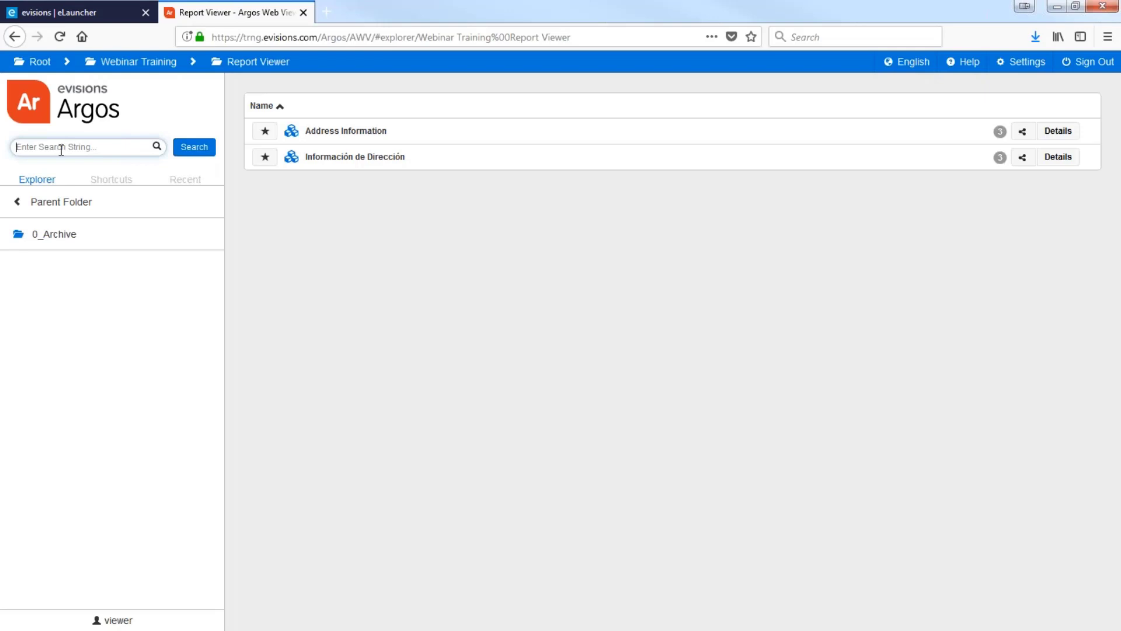
pyautogui.write('Address')
pyautogui.press('Return')
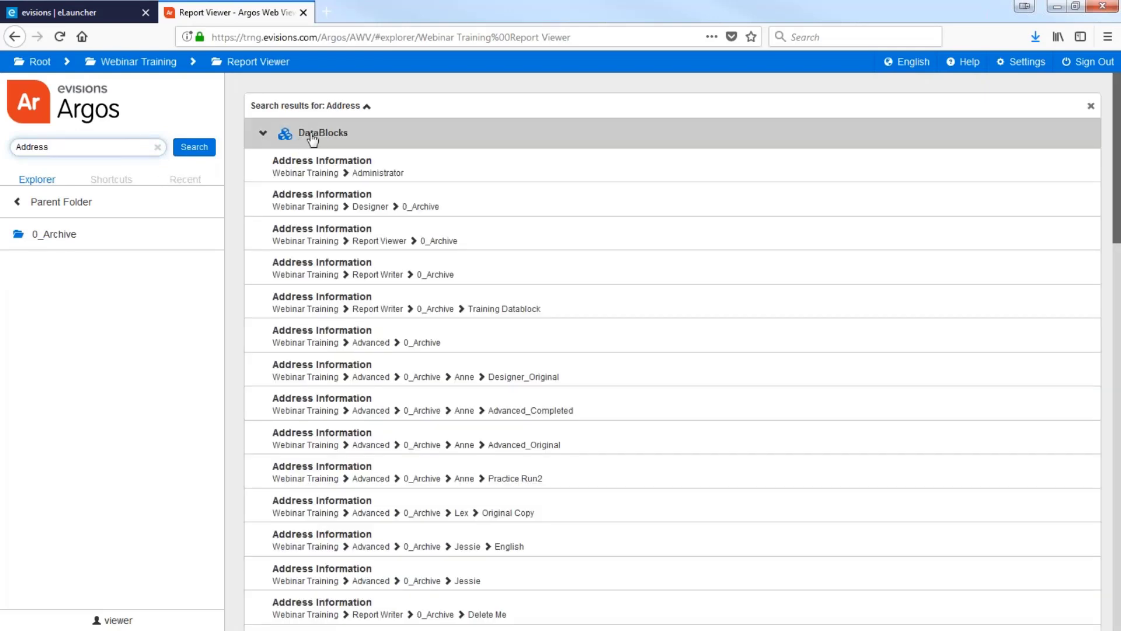
# Toggle the DataBlock and Report match sections, then close the search results
pyautogui.click(264, 136)
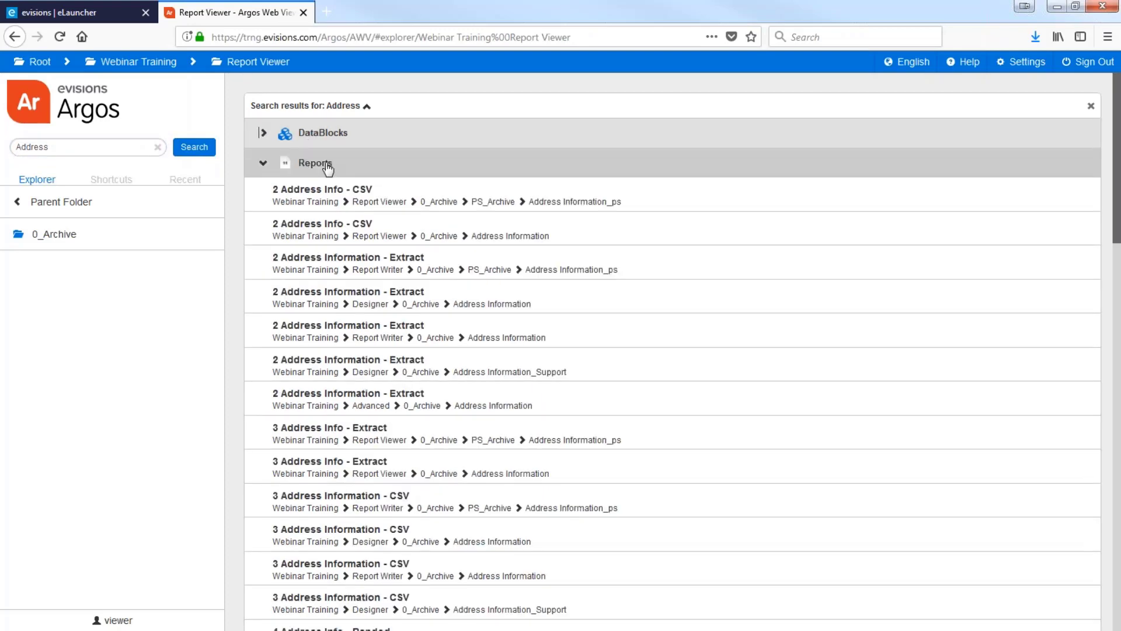
pyautogui.click(264, 165)
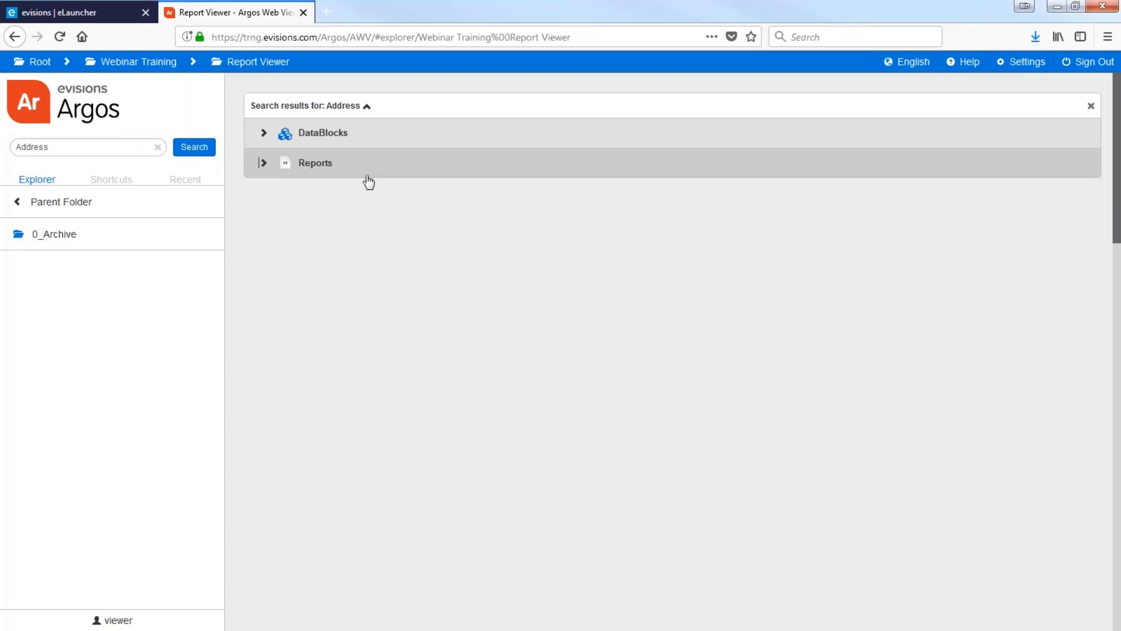
pyautogui.click(1091, 108)
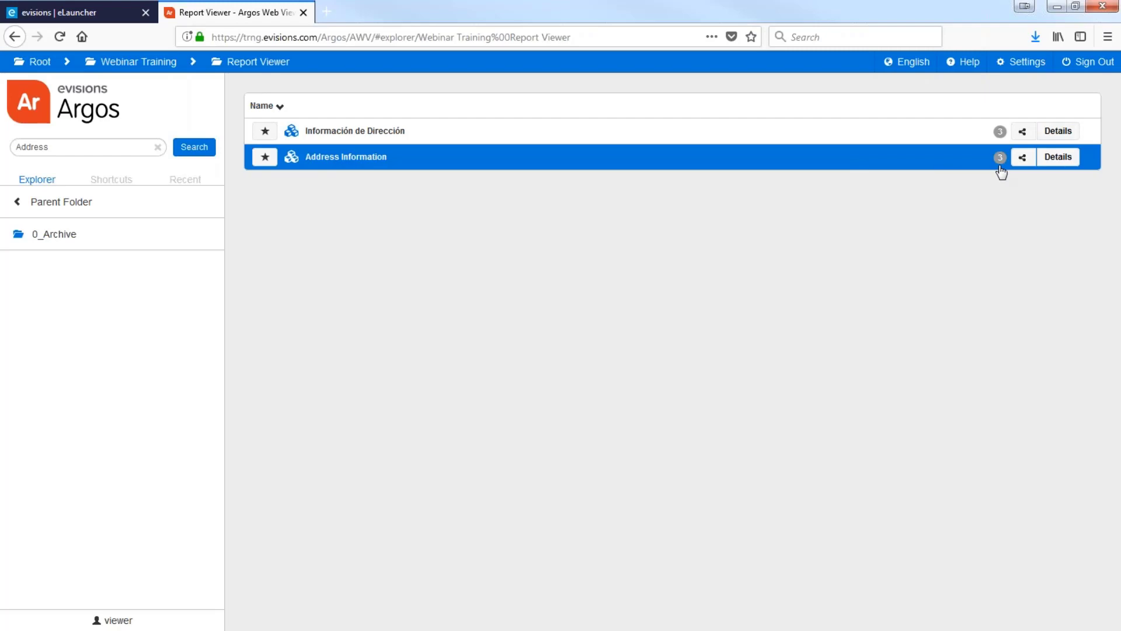
# Cancel the Share via Email dialog for Address Information and expand its details instead
pyautogui.click(1022, 159)
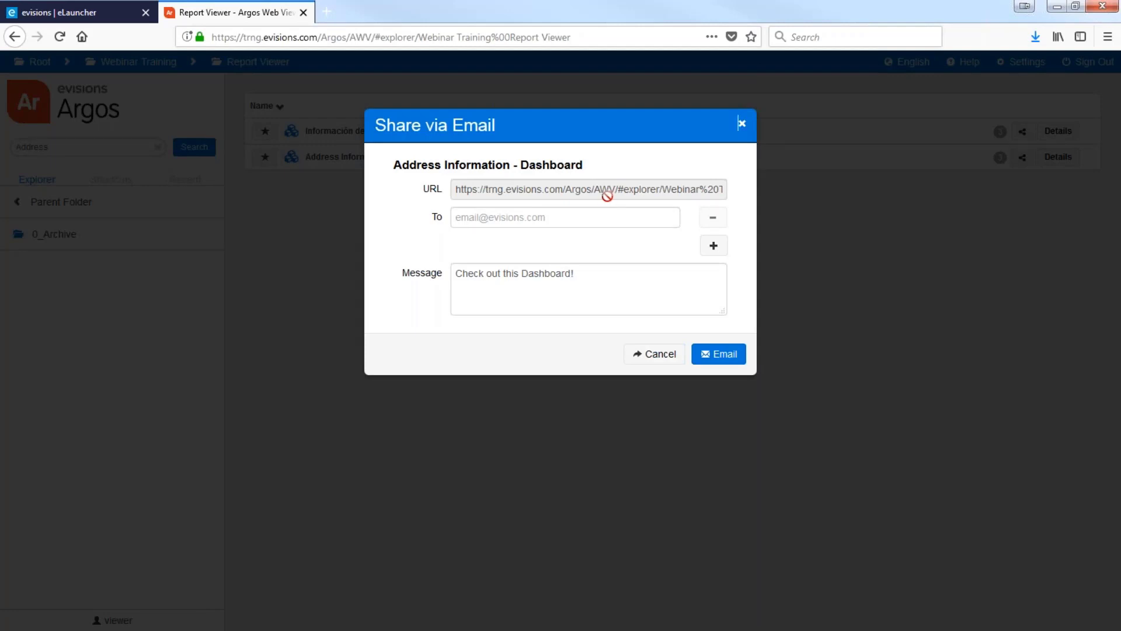
pyautogui.click(742, 124)
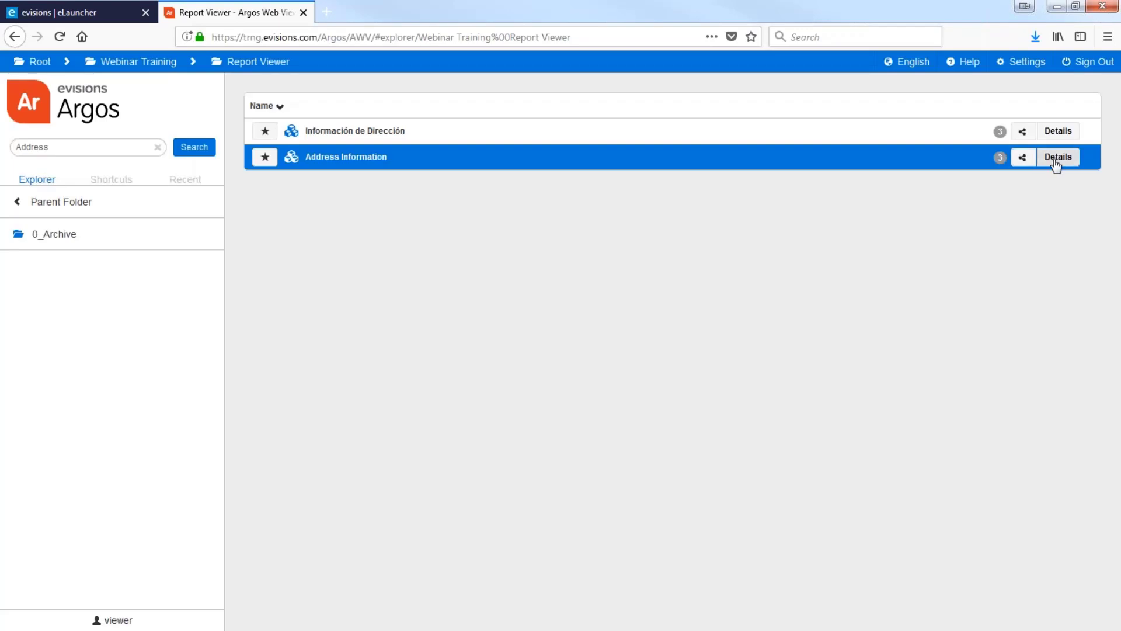
pyautogui.click(1056, 163)
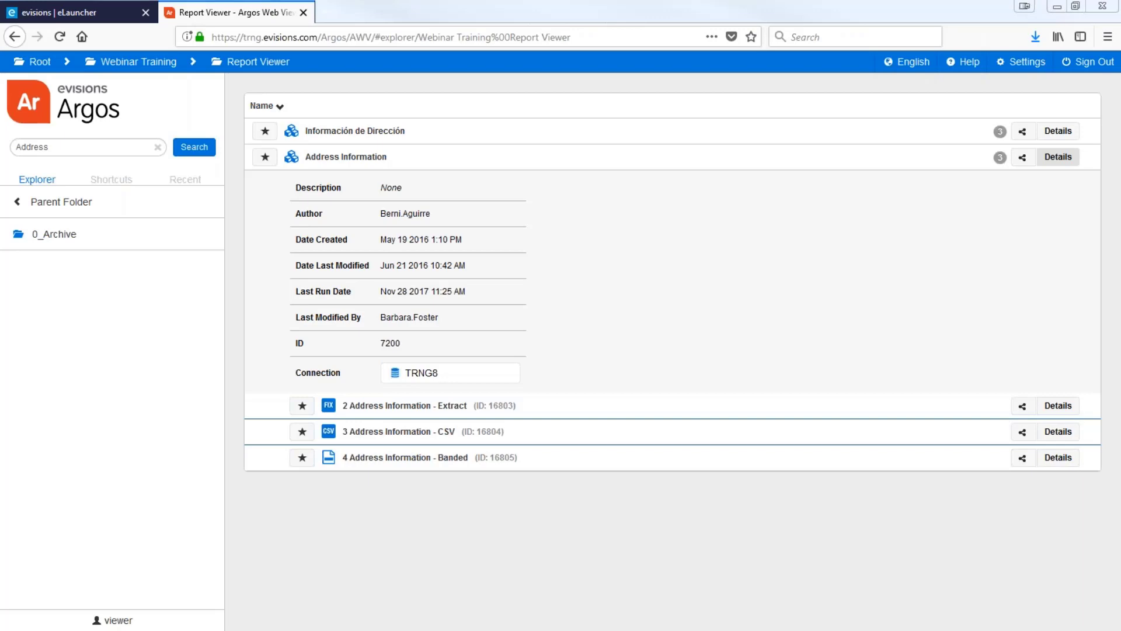
# Open the '4 Address Information - Banded' report from the DataBlock's details
pyautogui.click(392, 458)
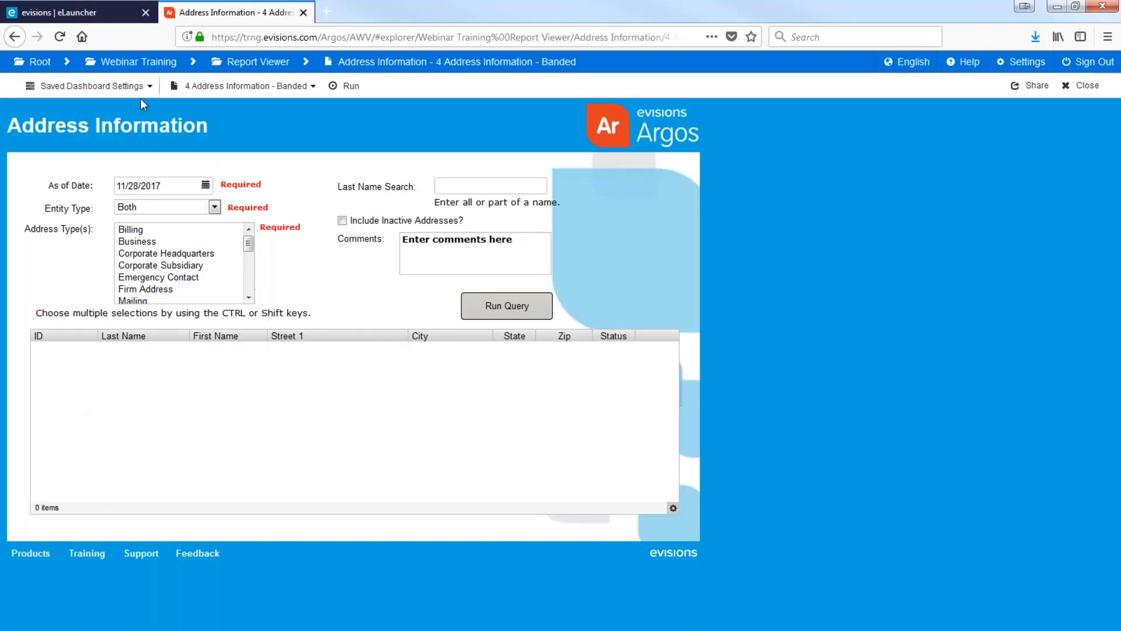
# Load the Saved Settings - November Training dashboard values, then check the report list without changing it
pyautogui.click(151, 88)
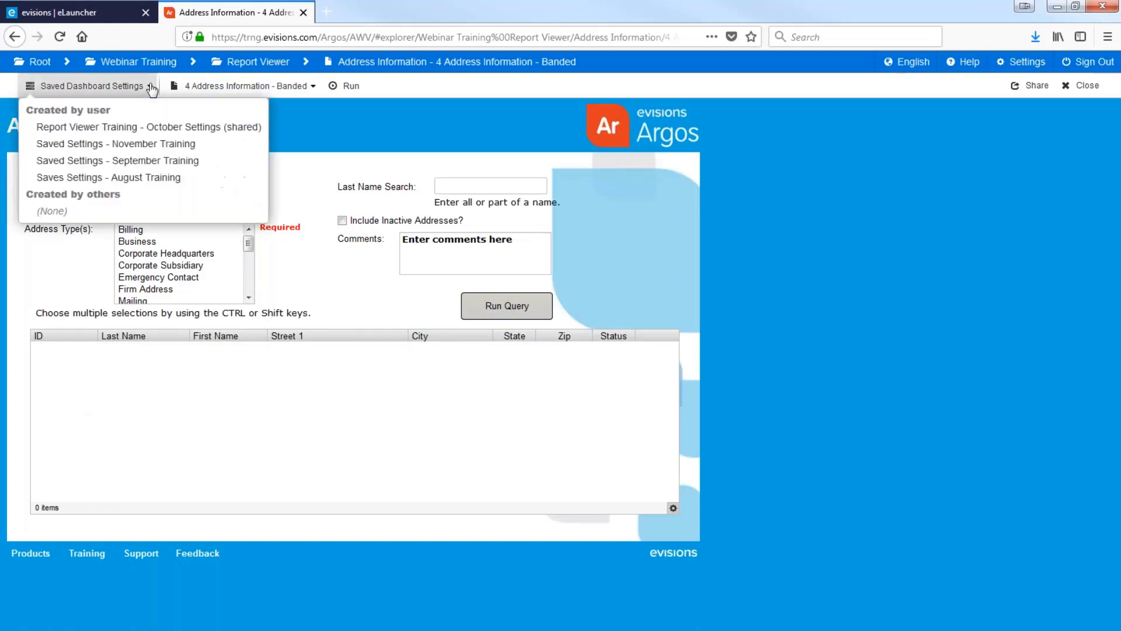
pyautogui.click(145, 144)
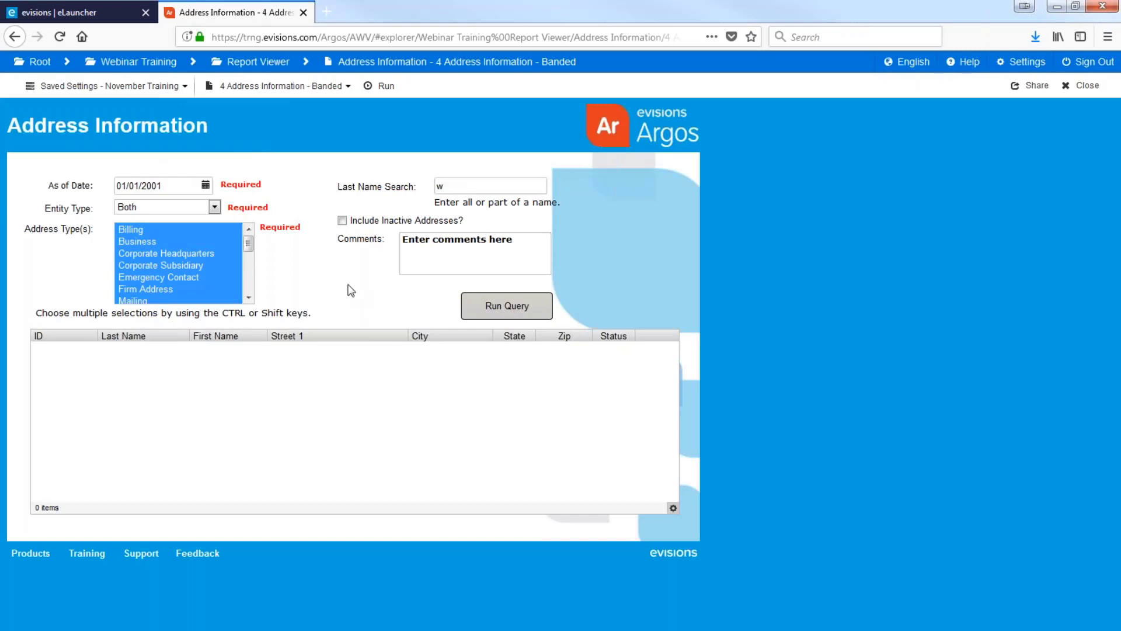
pyautogui.click(344, 87)
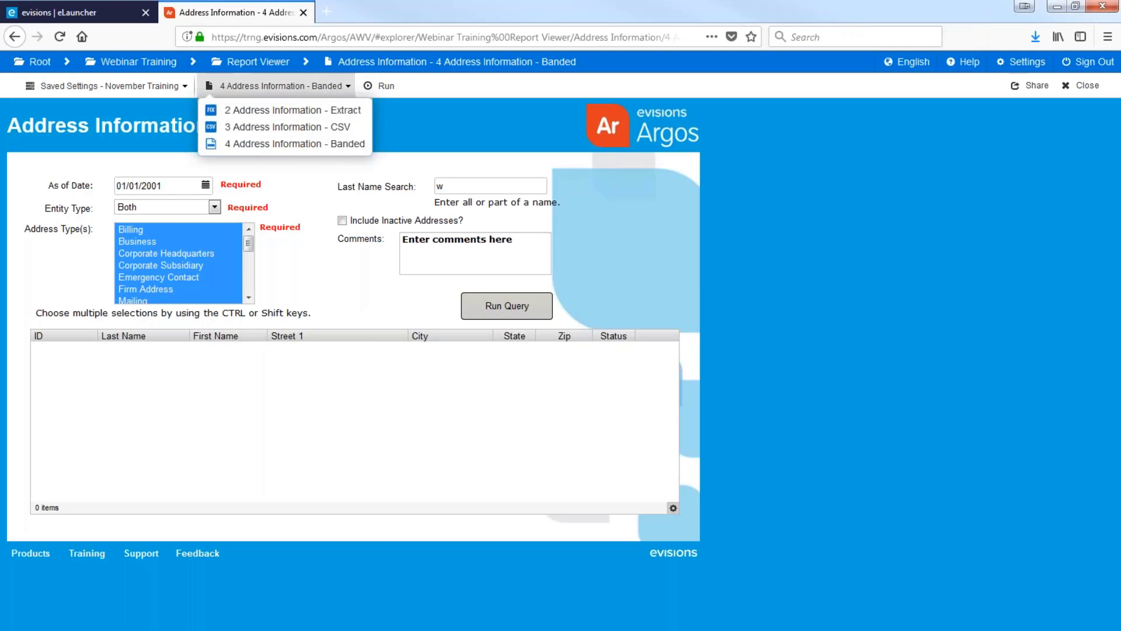
pyautogui.click(469, 127)
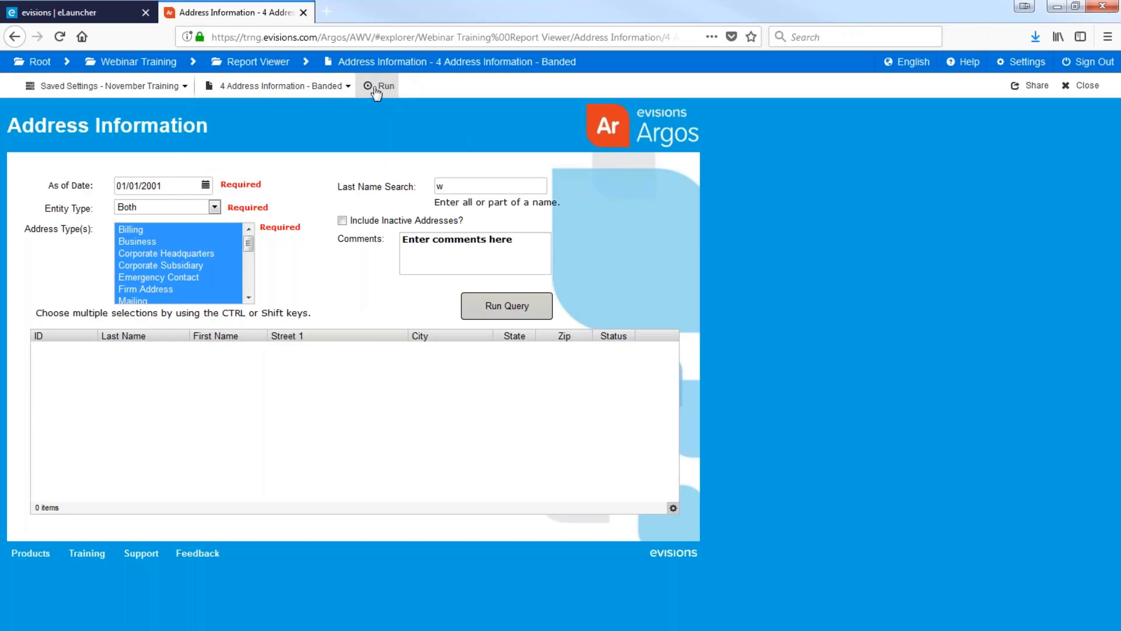
# Run the 4 Address Information - Banded report and open its PDF in Adobe Acrobat Reader DC
pyautogui.click(379, 86)
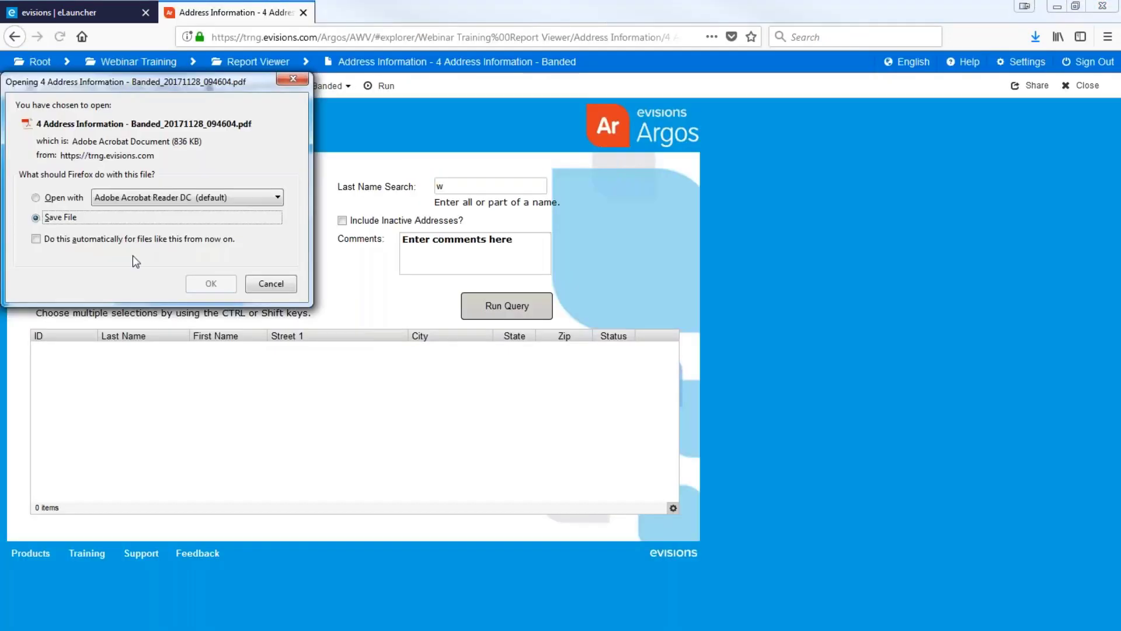
pyautogui.click(57, 198)
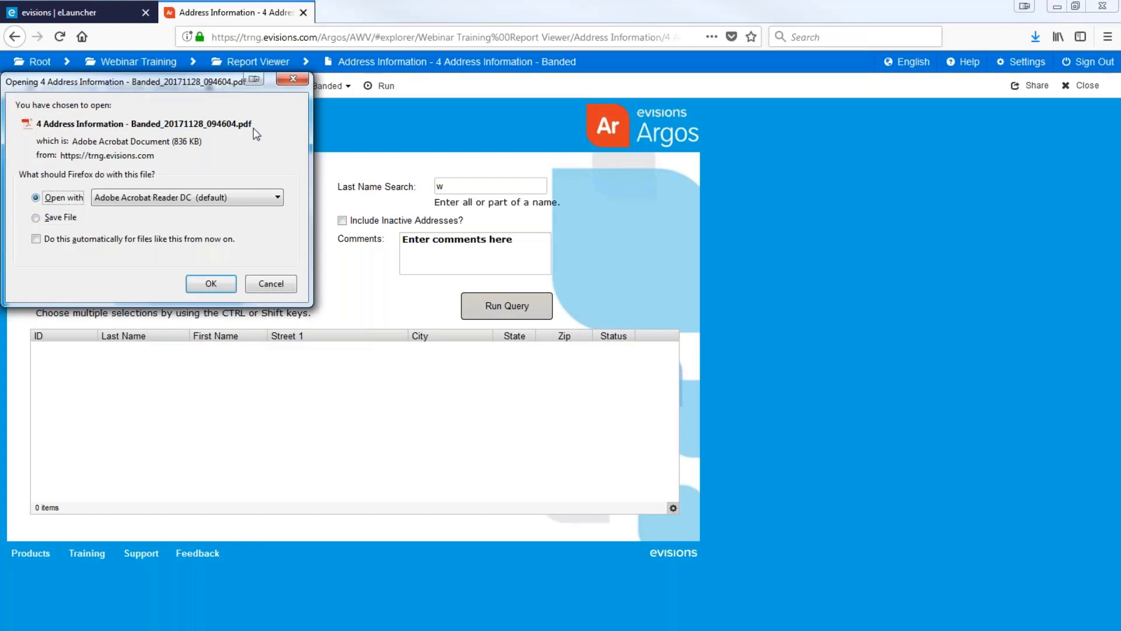
pyautogui.click(217, 283)
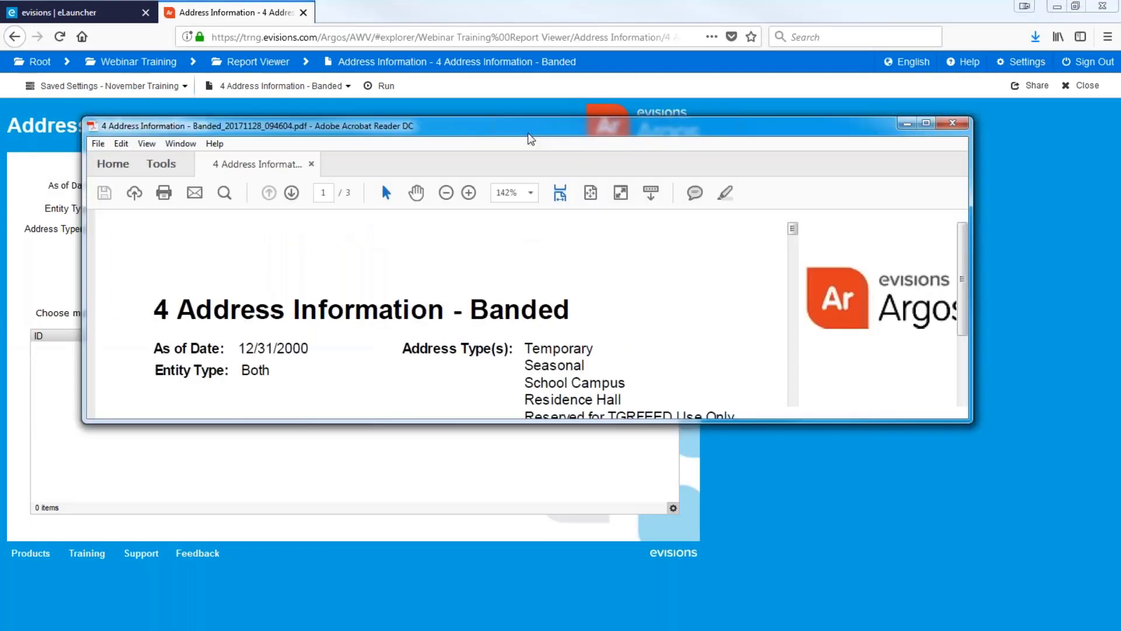
# Review the three-page banded report PDF at 75% zoom, then close Acrobat Reader
pyautogui.hotkey('ctrl', '-')
pyautogui.hotkey('ctrl', '-')
pyautogui.hotkey('ctrl', '-')
pyautogui.scroll(-8, 590, 313)
pyautogui.scroll(-10, 626, 326)
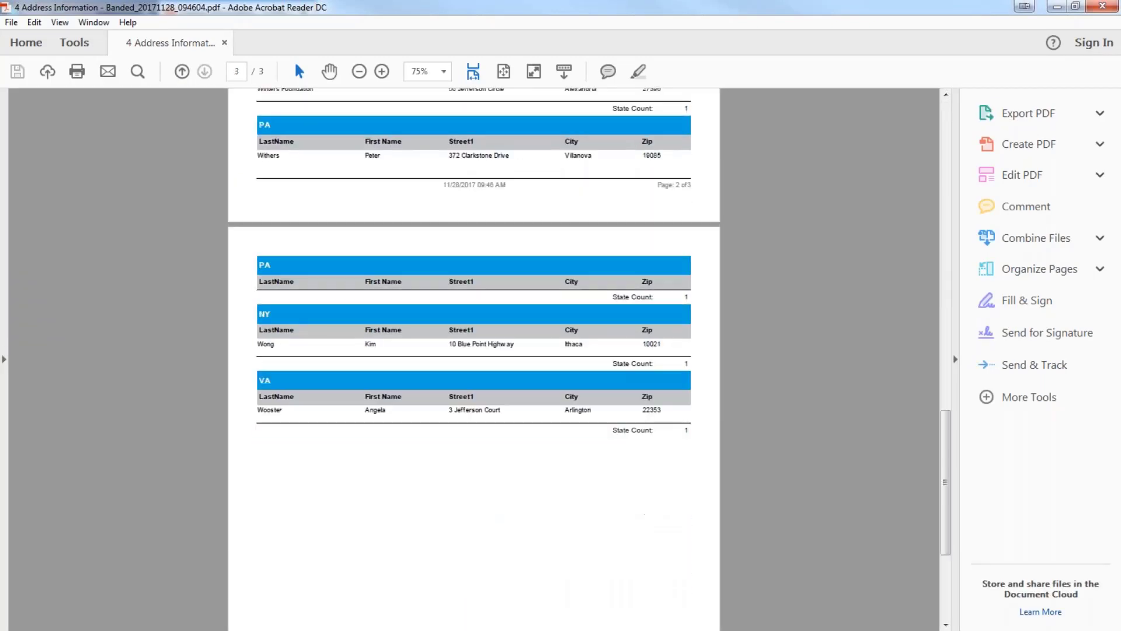
pyautogui.scroll(15, 474, 359)
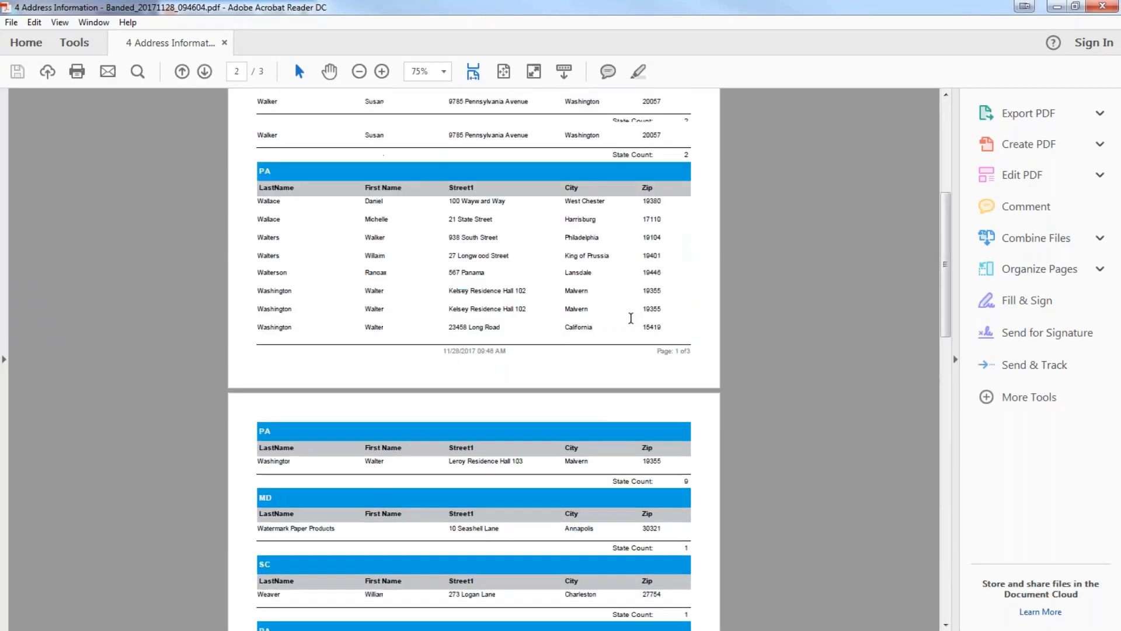
pyautogui.click(1096, 11)
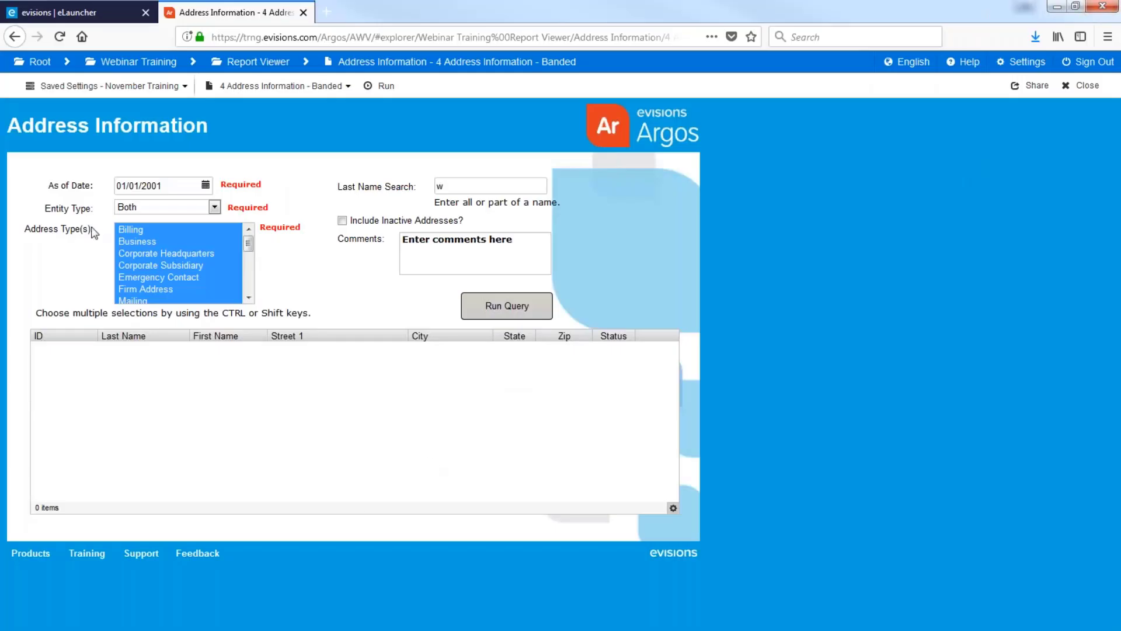